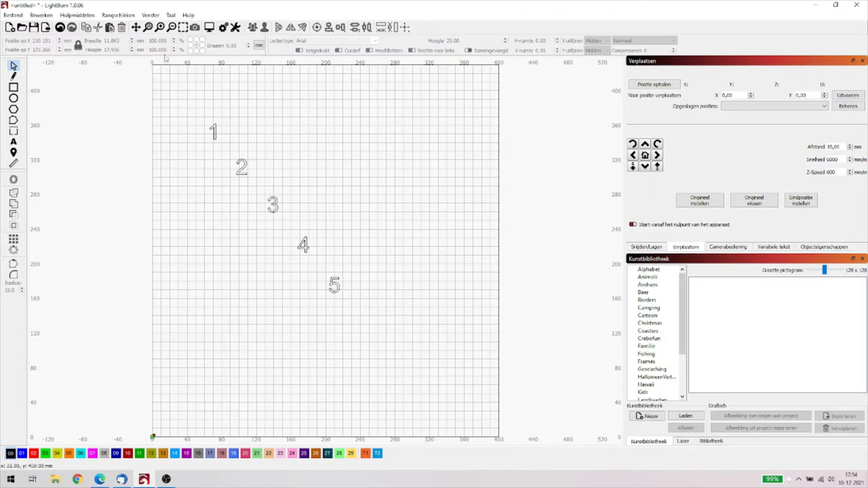
# Step: Enlarge the view around the numbers 1 to 5 and look over the available arrange commands
pyautogui.click(160, 27)
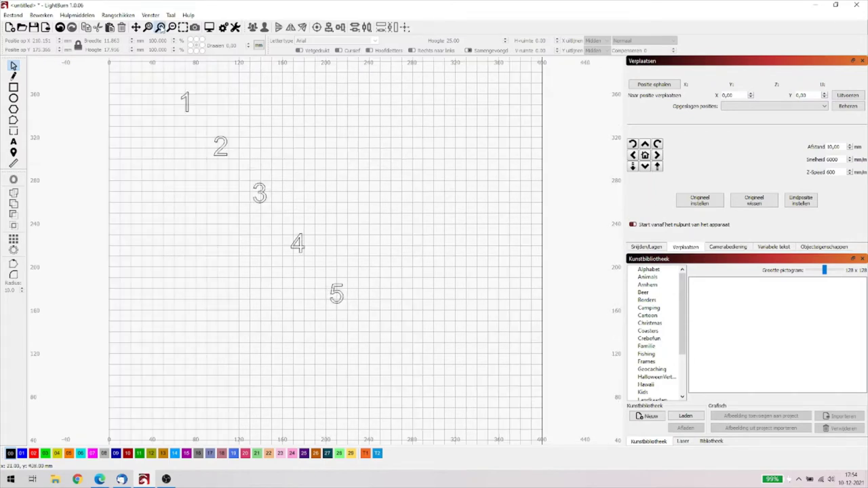
pyautogui.click(160, 28)
pyautogui.click(135, 27)
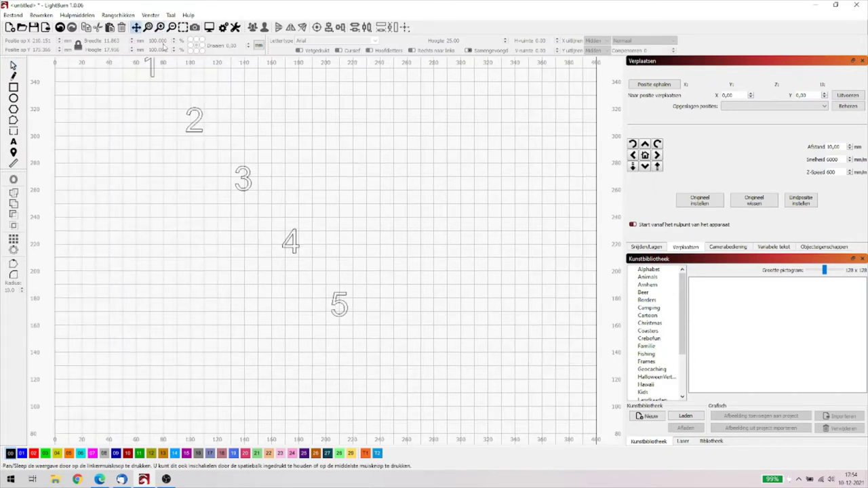
pyautogui.moveTo(268, 122); pyautogui.dragTo(338, 177)
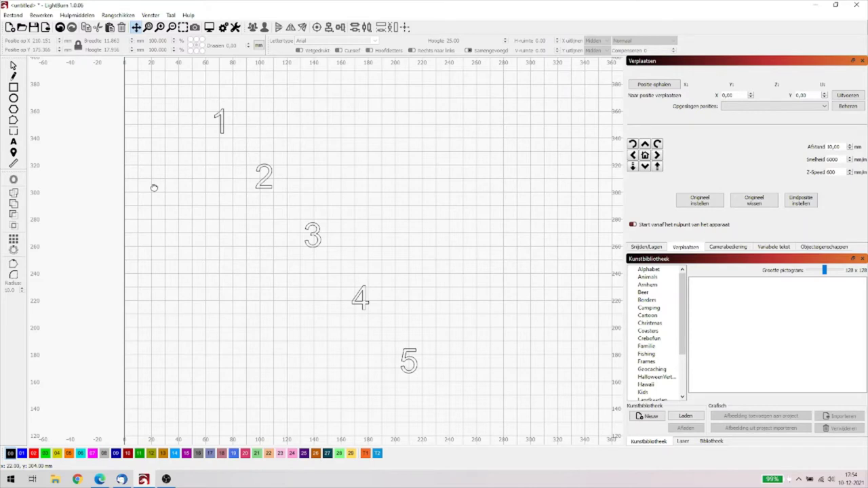
pyautogui.click(13, 65)
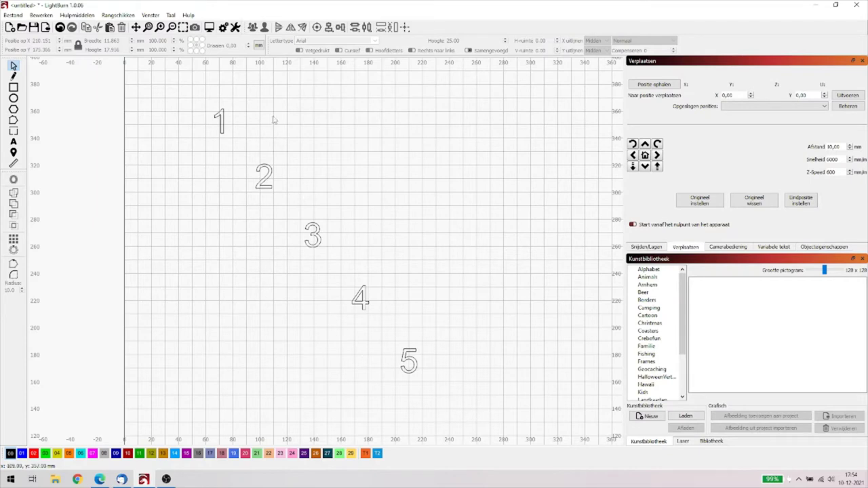
pyautogui.click(119, 15)
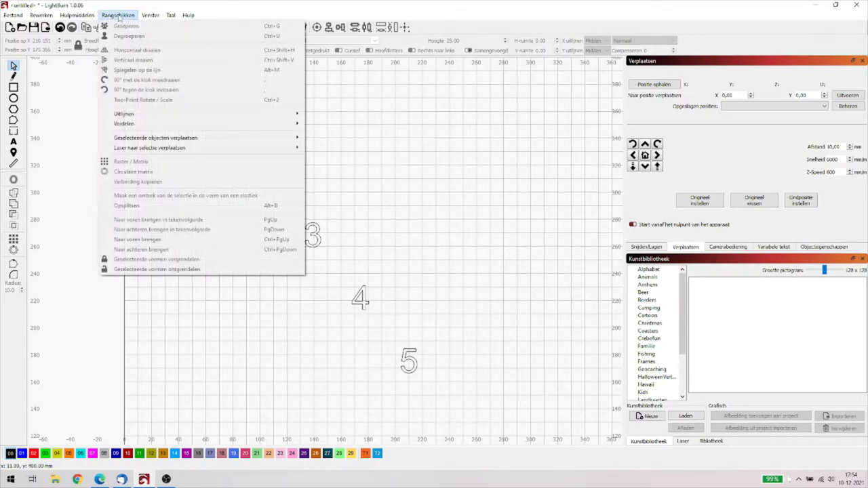
pyautogui.click(415, 162)
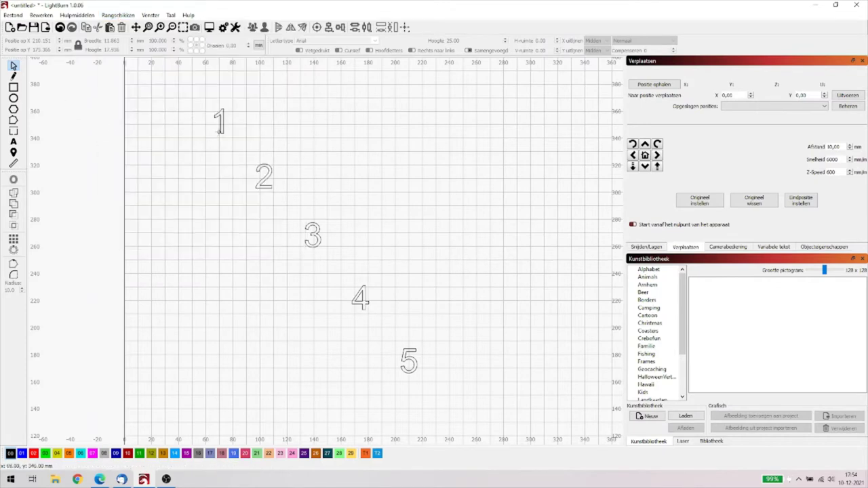
# Step: Select the number 1 and the number 2 one at a time, and clear the selection
pyautogui.click(221, 123)
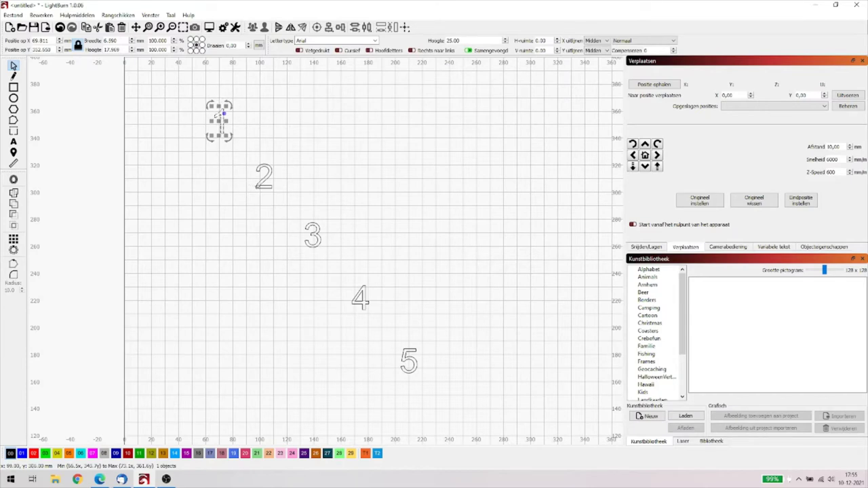
pyautogui.click(258, 187)
pyautogui.click(396, 171)
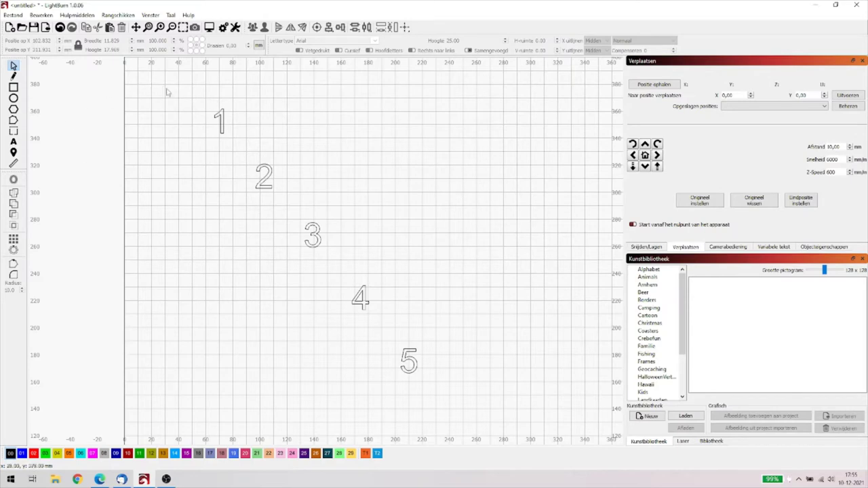
# Step: Try an enclosing selection around the numbers 1 to 4 and a crossing selection over all five, clearing each one
pyautogui.moveTo(162, 85); pyautogui.dragTo(442, 361)
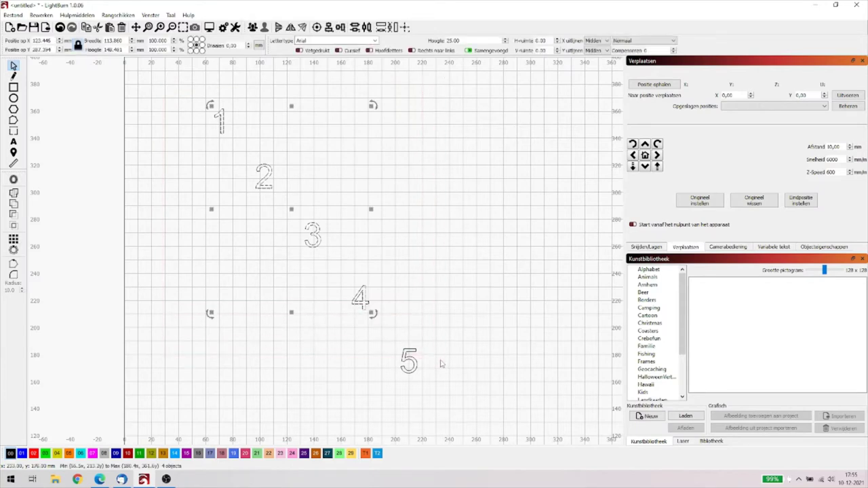
pyautogui.click(501, 252)
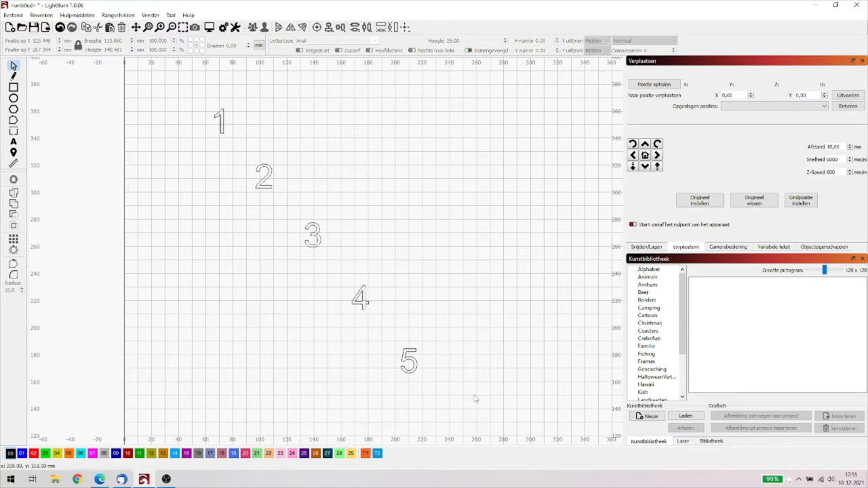
pyautogui.moveTo(475, 397); pyautogui.dragTo(194, 131)
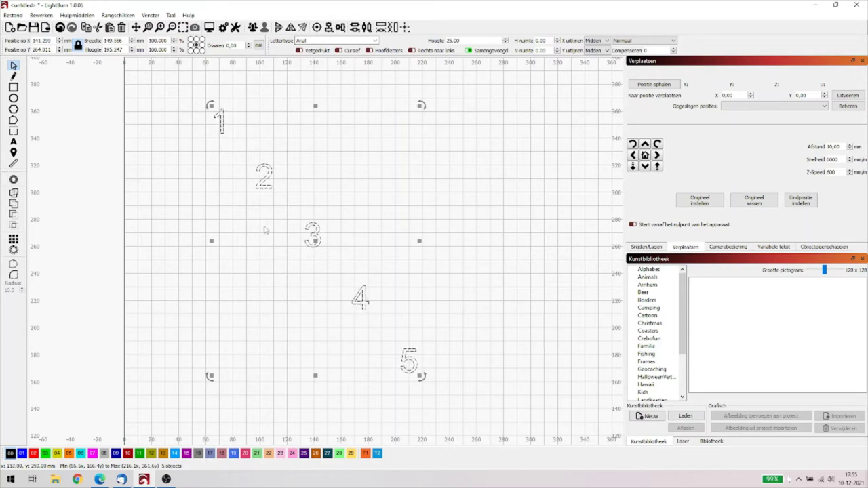
pyautogui.click(495, 258)
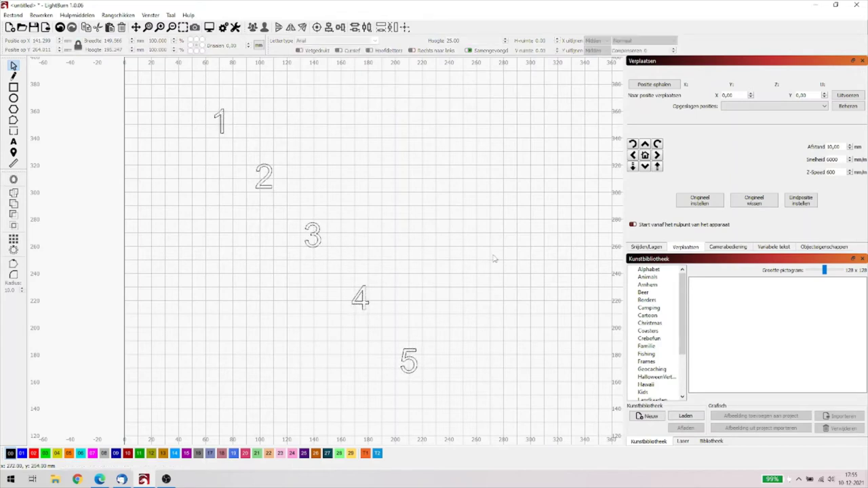
# Step: Select all five numbers with a crossing selection and group them into one object
pyautogui.click(221, 129)
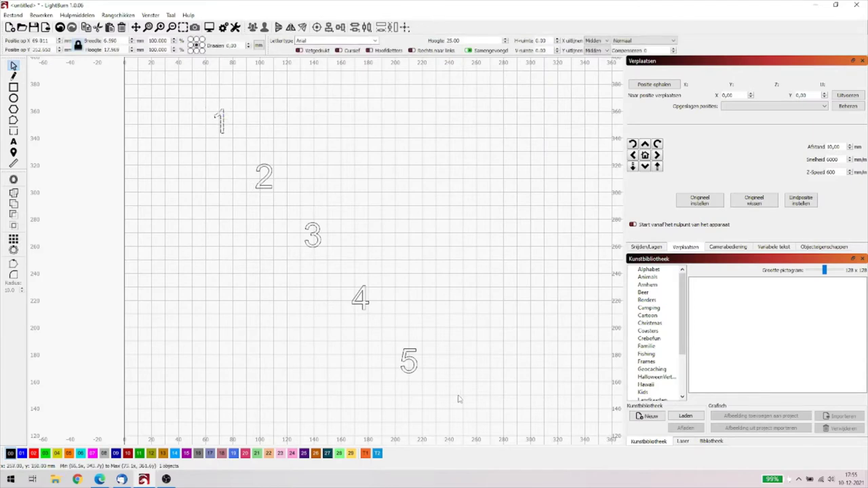
pyautogui.moveTo(474, 397); pyautogui.dragTo(159, 102)
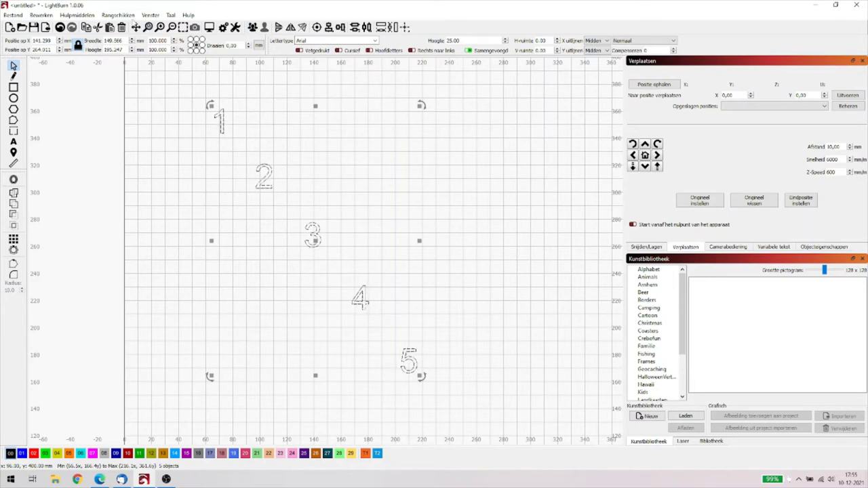
pyautogui.click(120, 15)
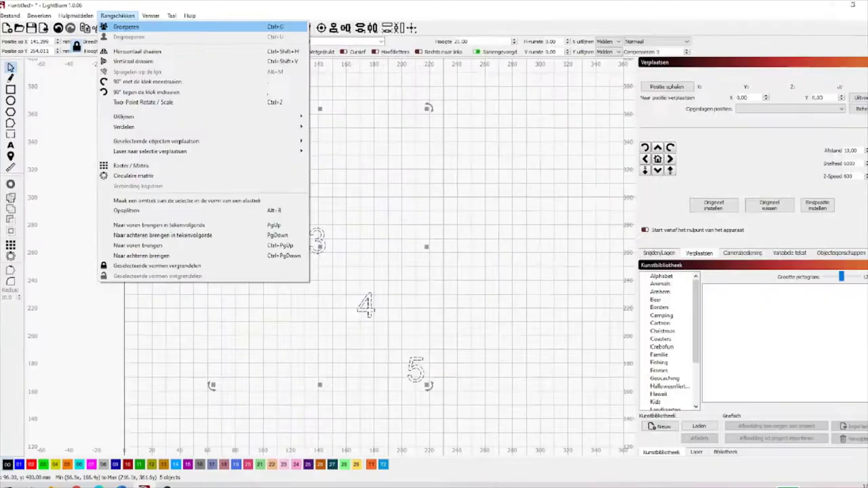
pyautogui.click(122, 53)
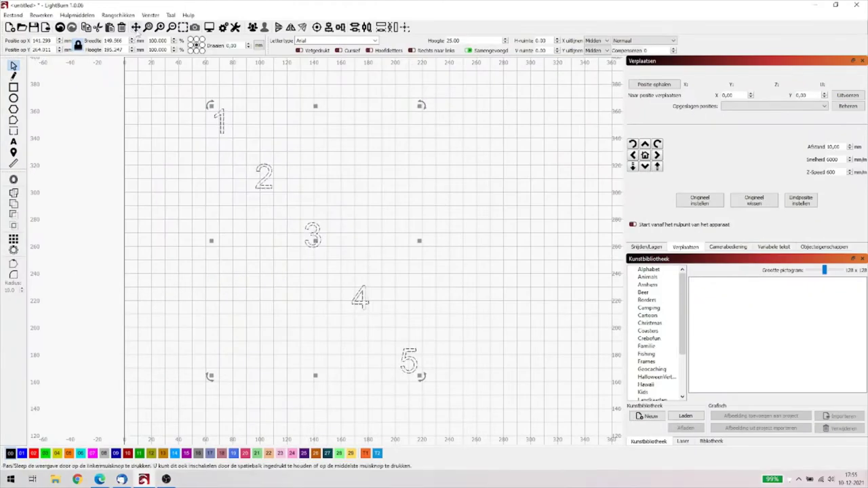
pyautogui.click(121, 15)
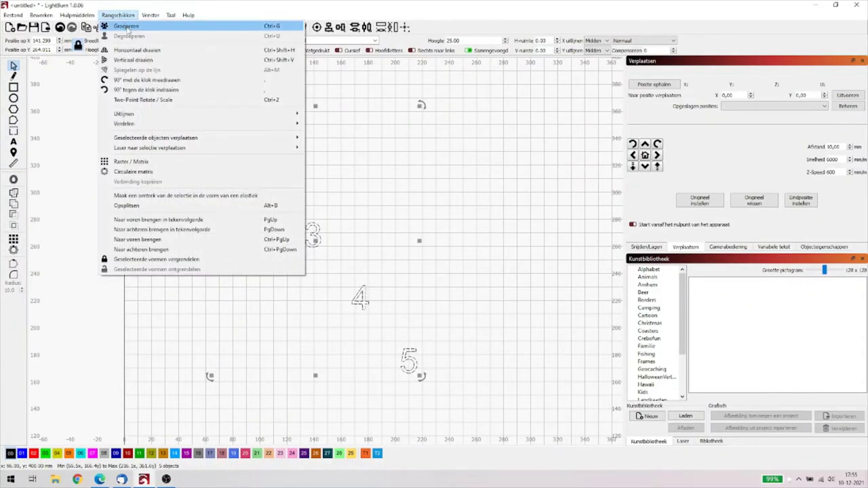
pyautogui.click(128, 27)
pyautogui.click(496, 241)
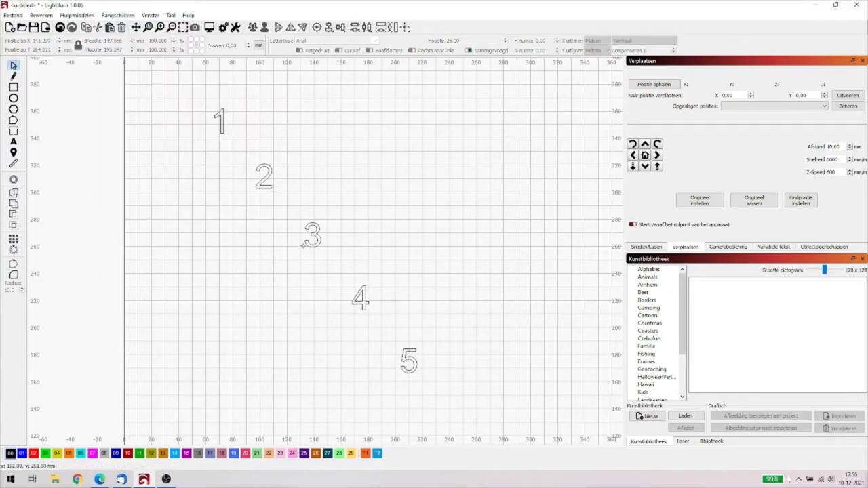
# Step: Ungroup the grouped numbers 1 to 5 and clear the selection
pyautogui.click(310, 248)
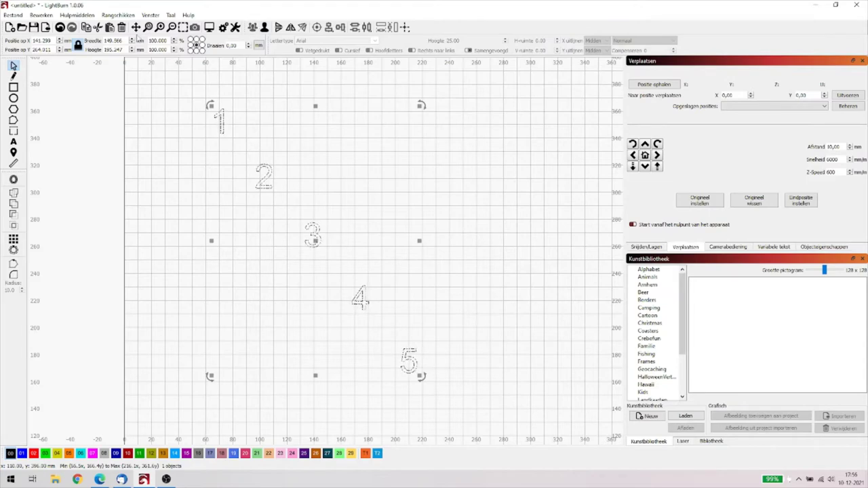
pyautogui.click(117, 15)
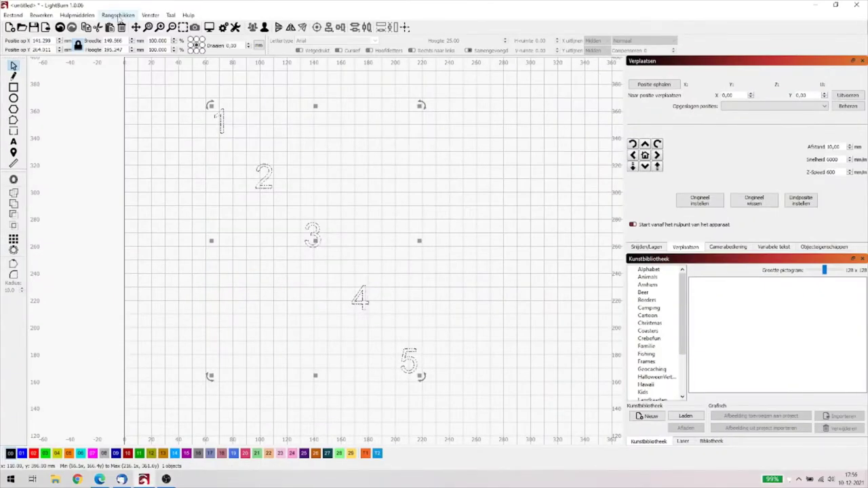
pyautogui.click(117, 15)
pyautogui.click(130, 37)
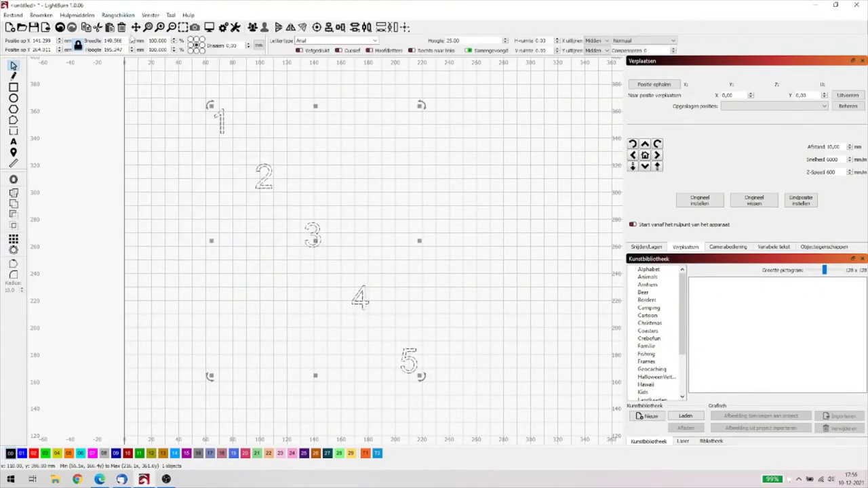
pyautogui.click(523, 204)
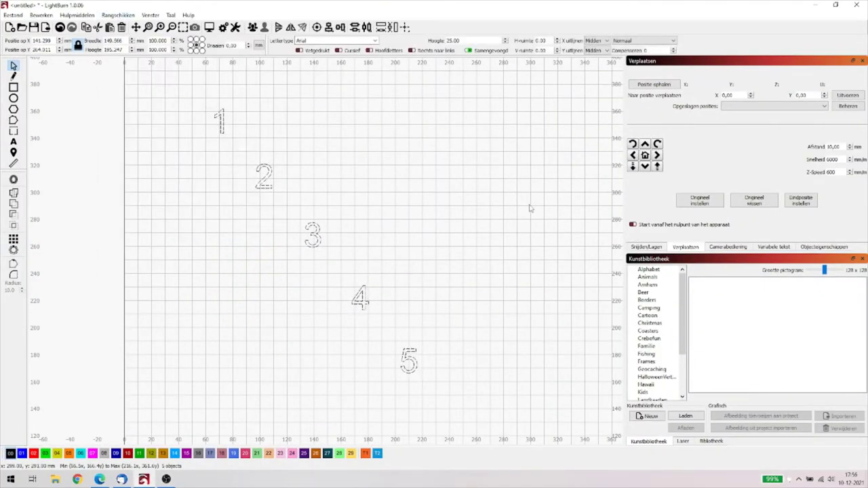
# Step: Check that the ungrouped numbers 1 and 2 can be selected separately, and review the arrange commands with nothing selected
pyautogui.click(220, 121)
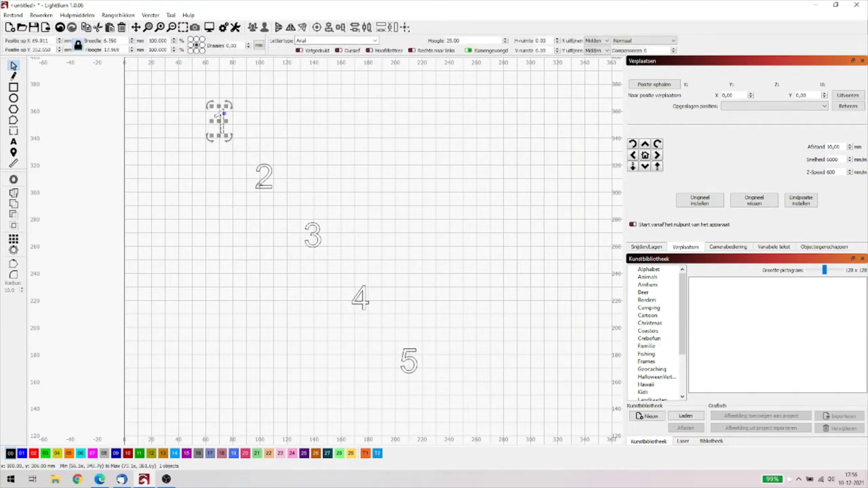
pyautogui.click(264, 176)
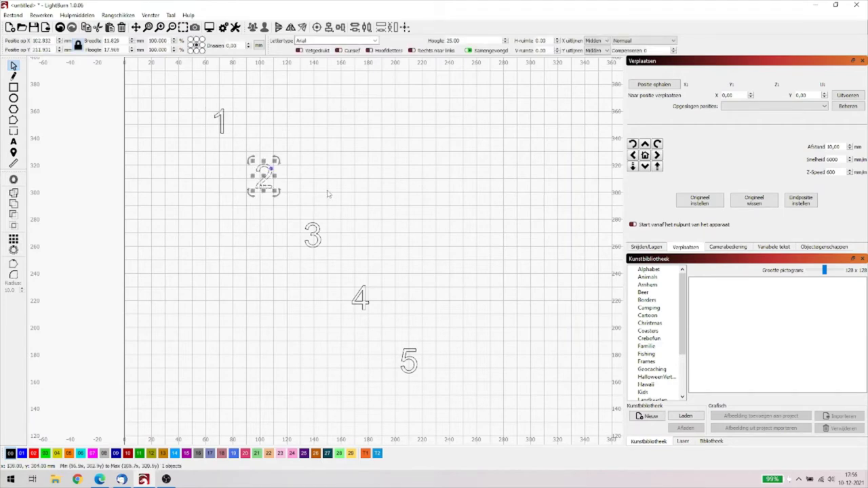
pyautogui.click(496, 226)
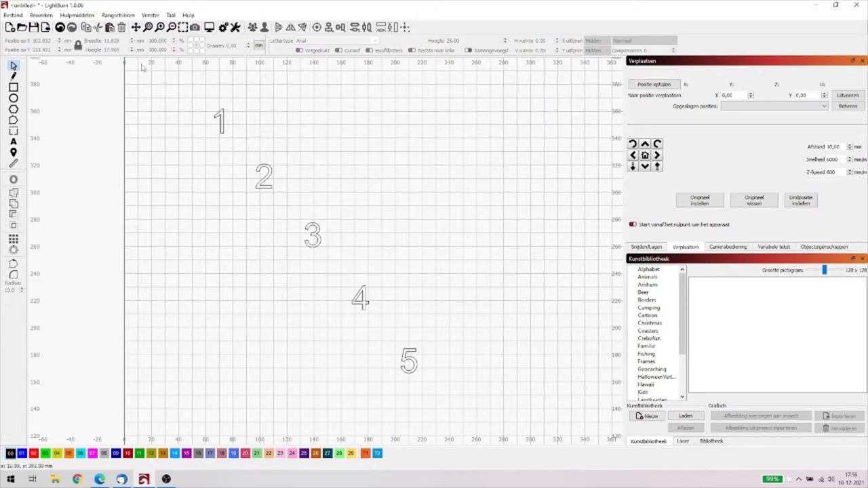
pyautogui.click(119, 15)
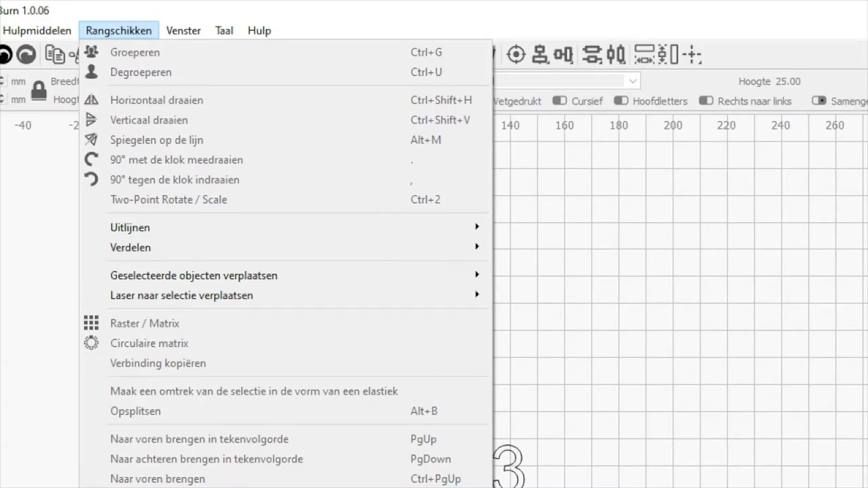
pyautogui.press('Escape')
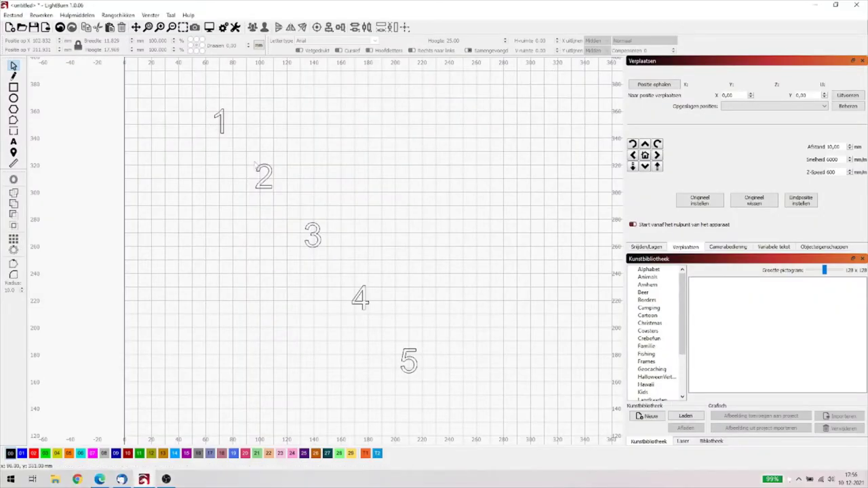
# Step: Mirror the number 3 horizontally and deselect it
pyautogui.click(308, 223)
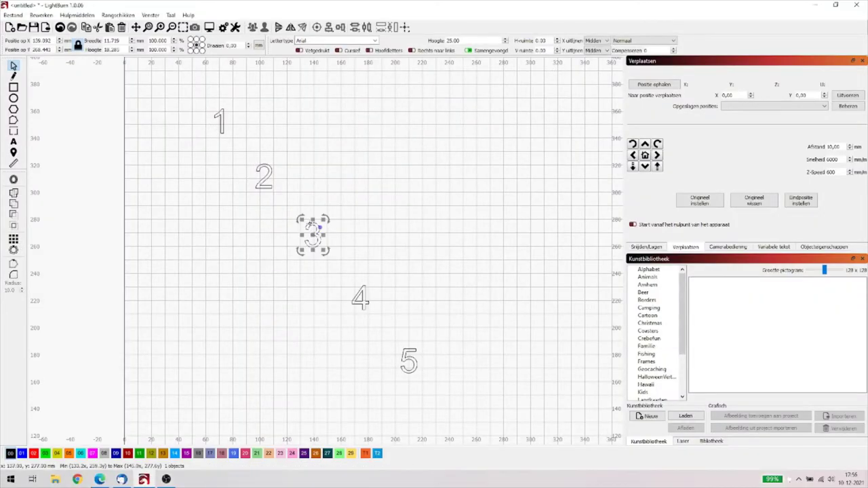
pyautogui.click(118, 15)
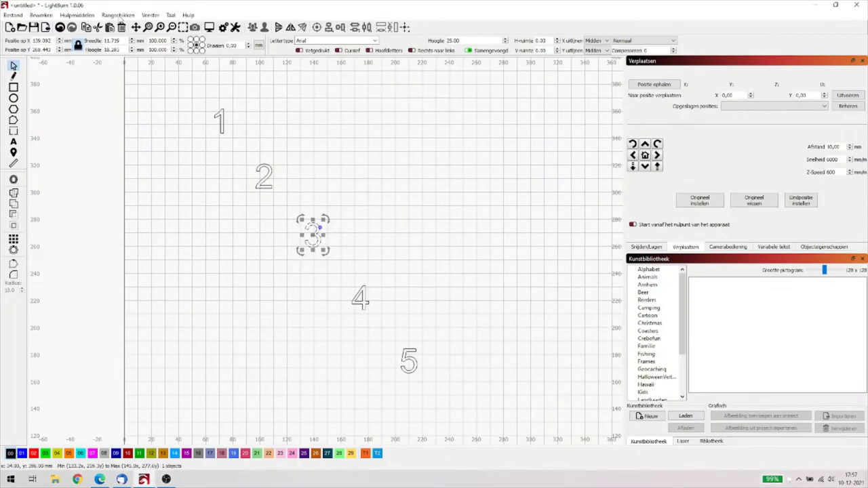
pyautogui.click(118, 31)
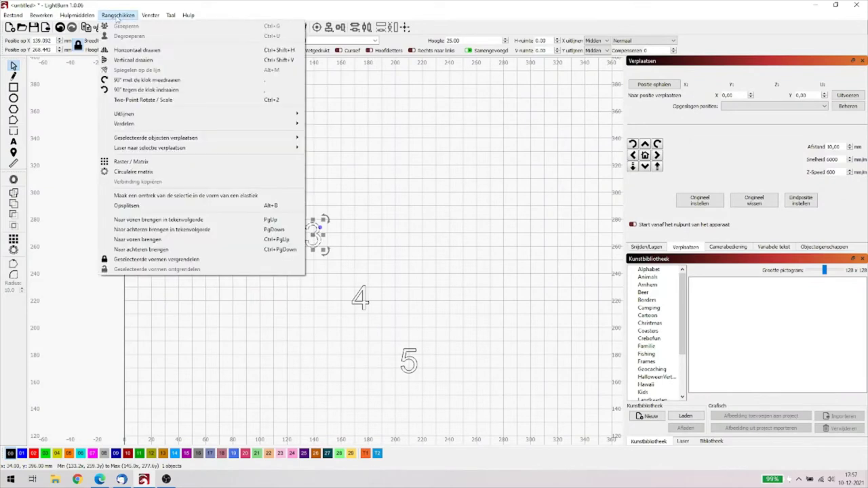
pyautogui.click(129, 51)
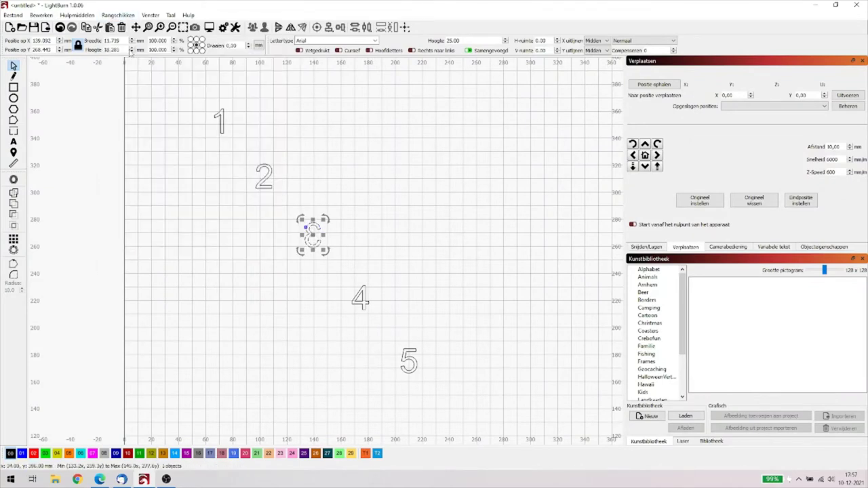
pyautogui.click(427, 267)
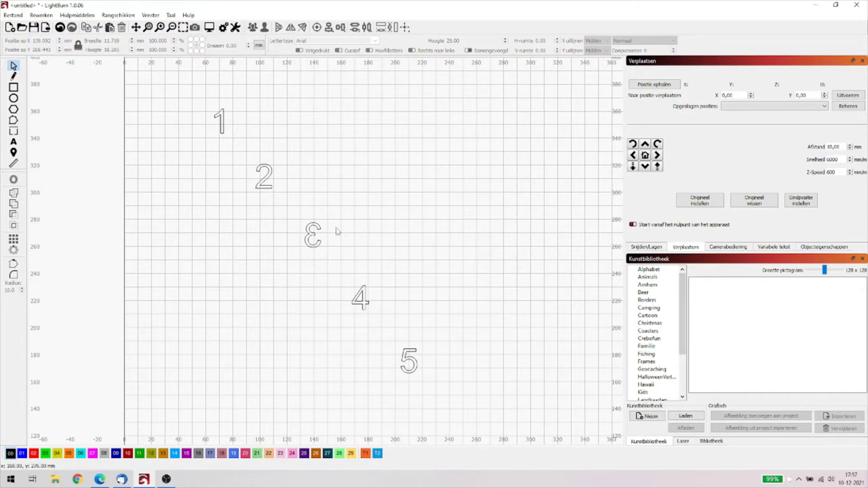
# Step: Mirror the number 3 horizontally again so that it reads the right way round
pyautogui.click(312, 229)
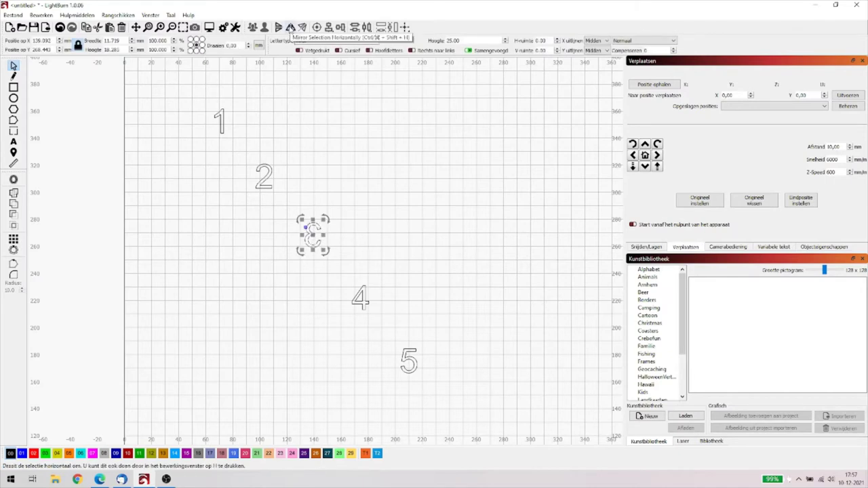
pyautogui.click(290, 28)
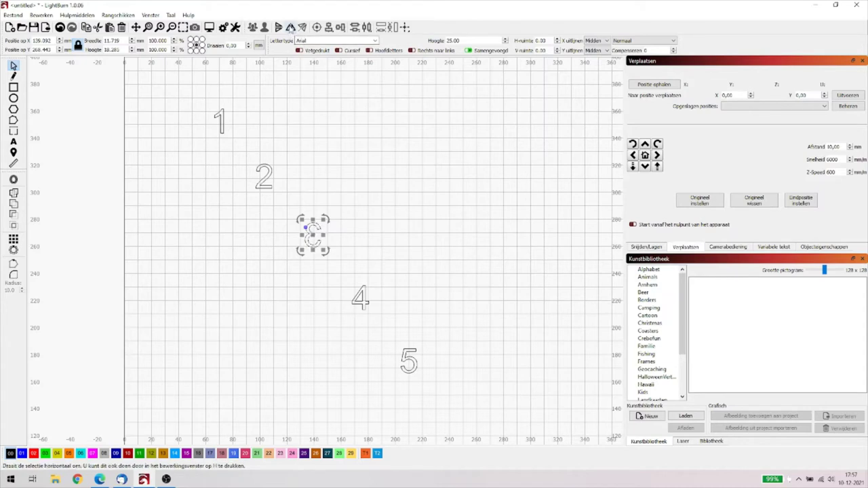
pyautogui.click(116, 16)
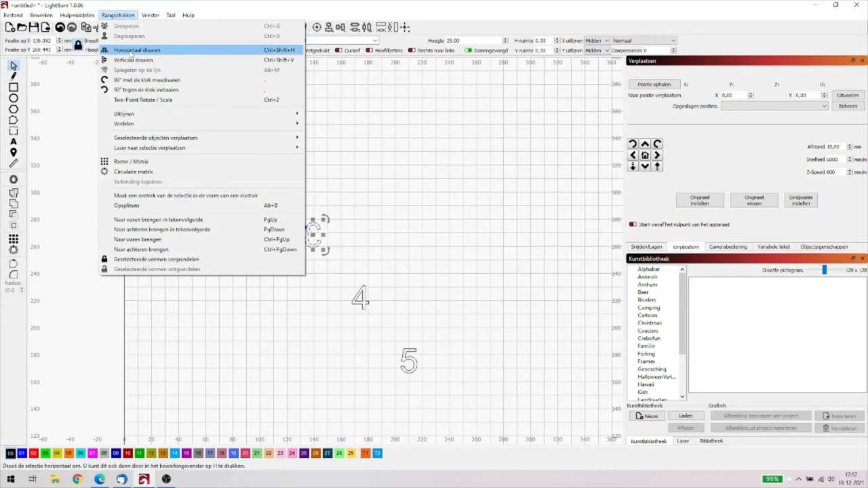
pyautogui.click(131, 50)
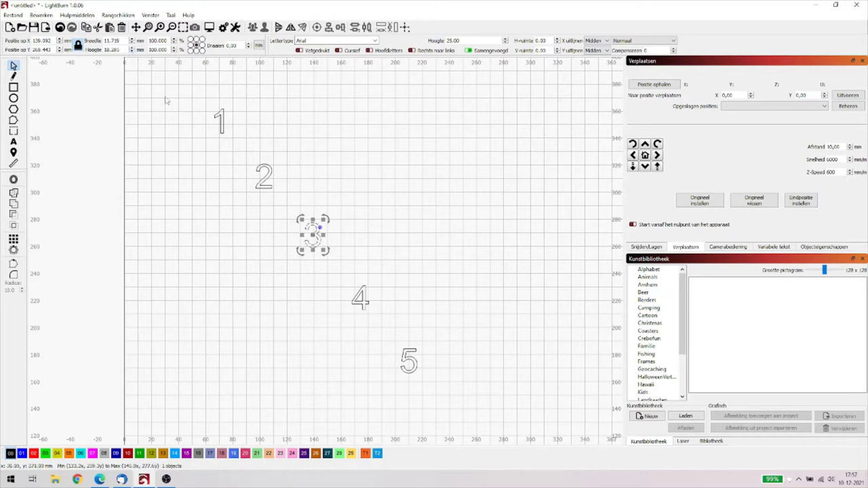
pyautogui.click(118, 15)
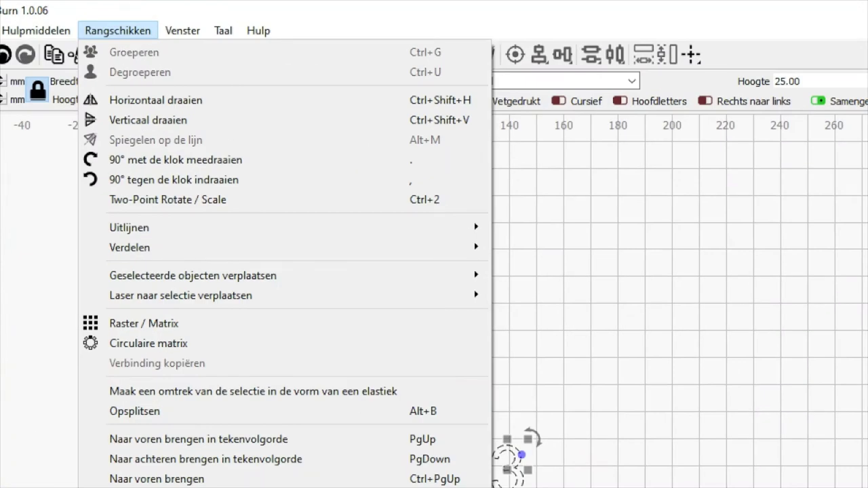
pyautogui.click(437, 440)
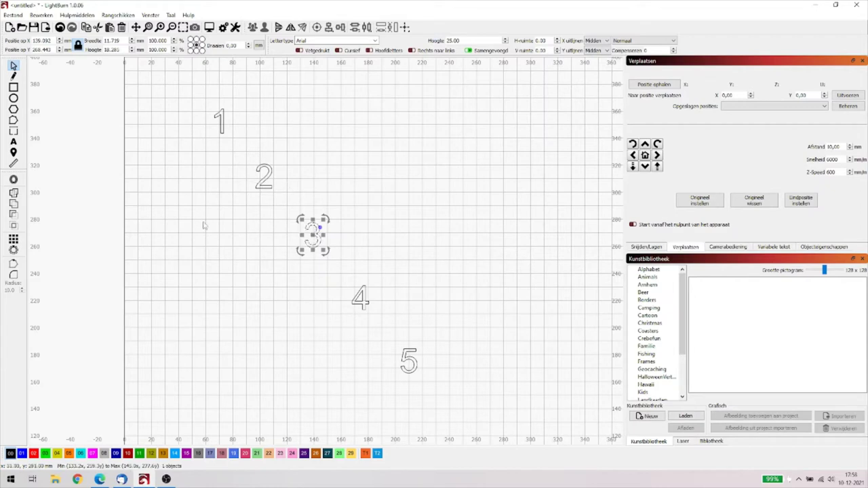
# Step: Mirror the number 4 vertically and clear the selection
pyautogui.click(357, 303)
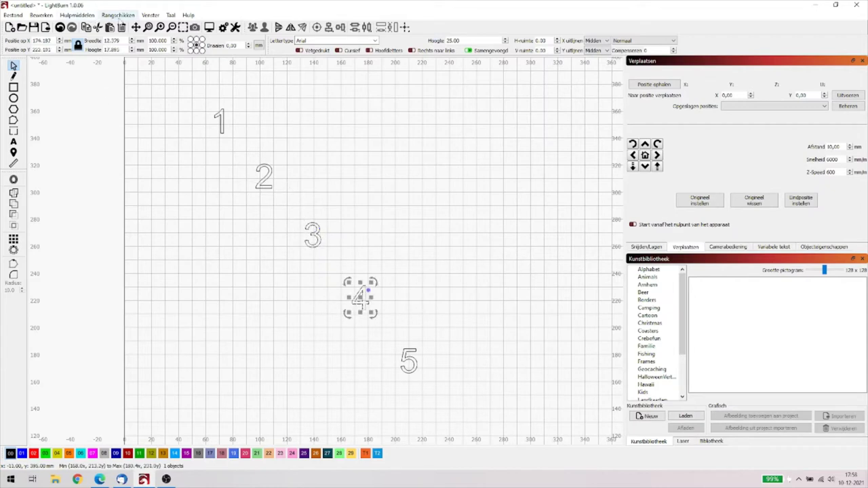
pyautogui.click(119, 15)
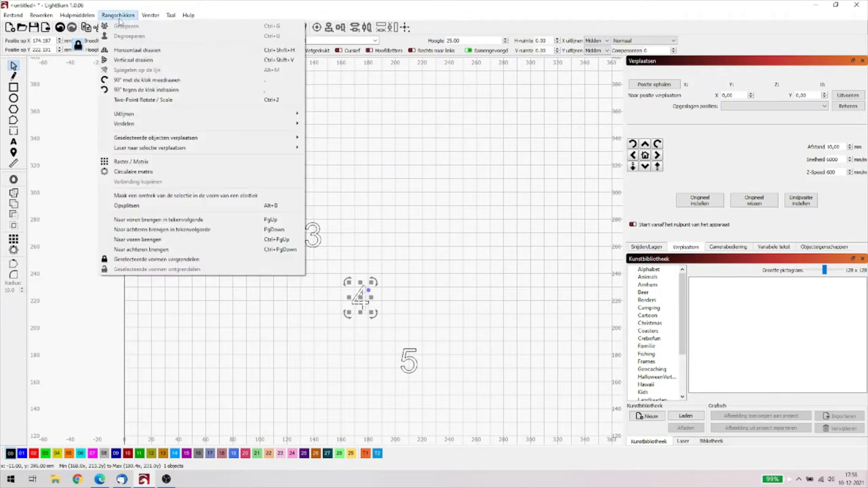
pyautogui.click(139, 60)
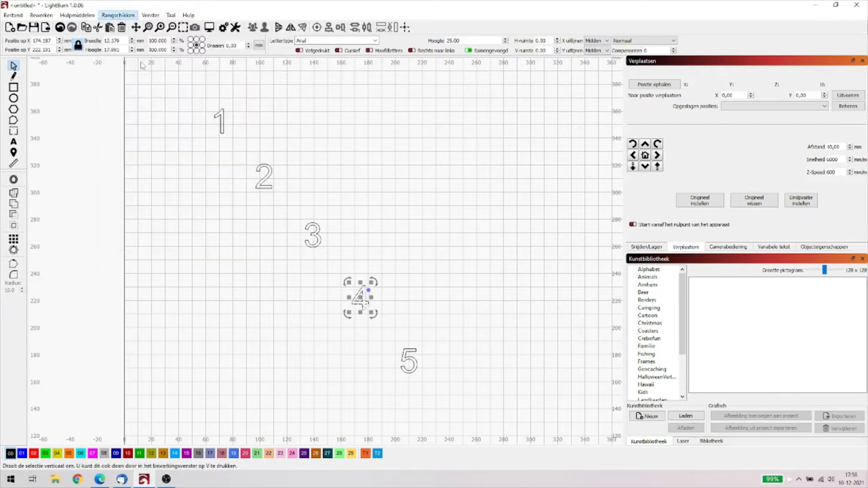
pyautogui.click(458, 201)
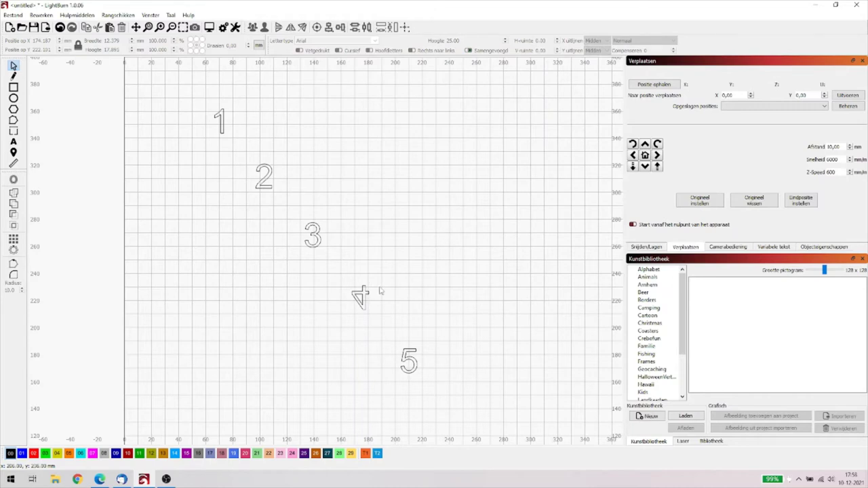
# Step: Flip the upside-down number 4 back upright with a second vertical mirror and deselect it
pyautogui.click(363, 293)
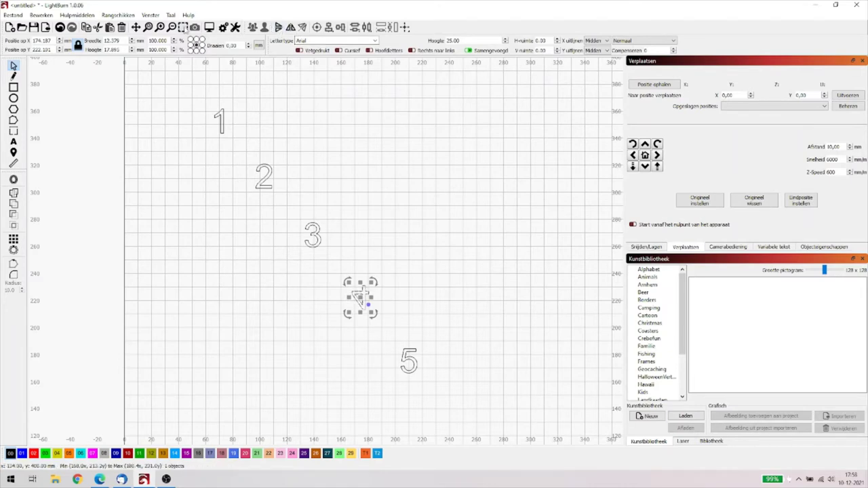
pyautogui.click(110, 17)
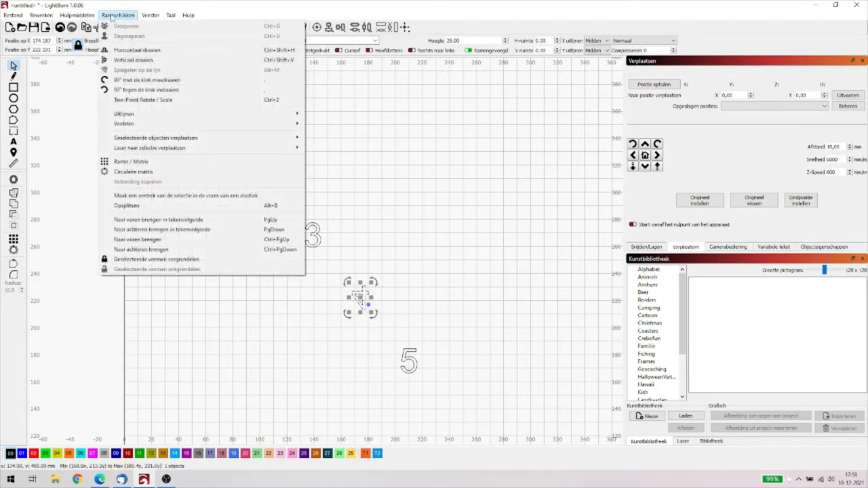
pyautogui.click(134, 60)
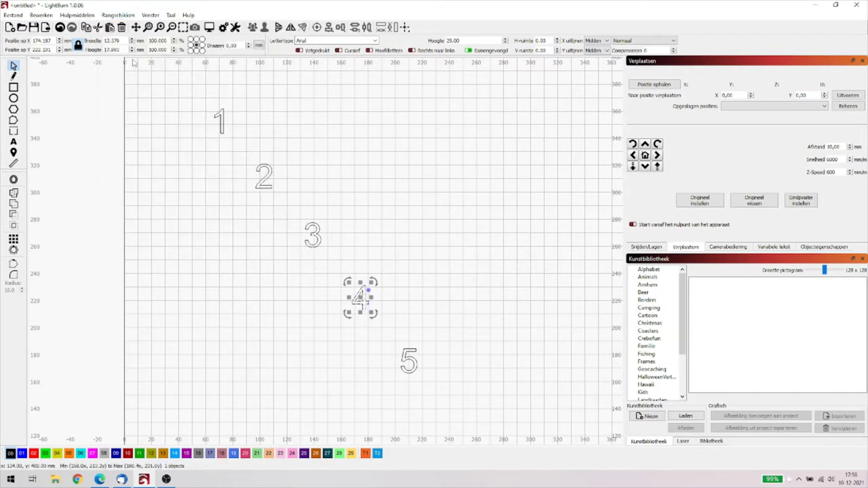
pyautogui.click(369, 170)
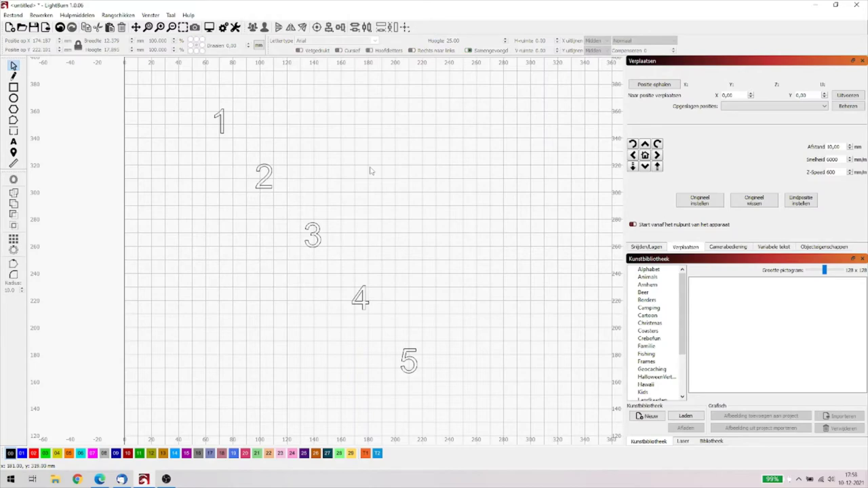
# Step: Draw a horizontal line about 107 mm long through the middle of the number 5 and return to selection mode
pyautogui.click(120, 15)
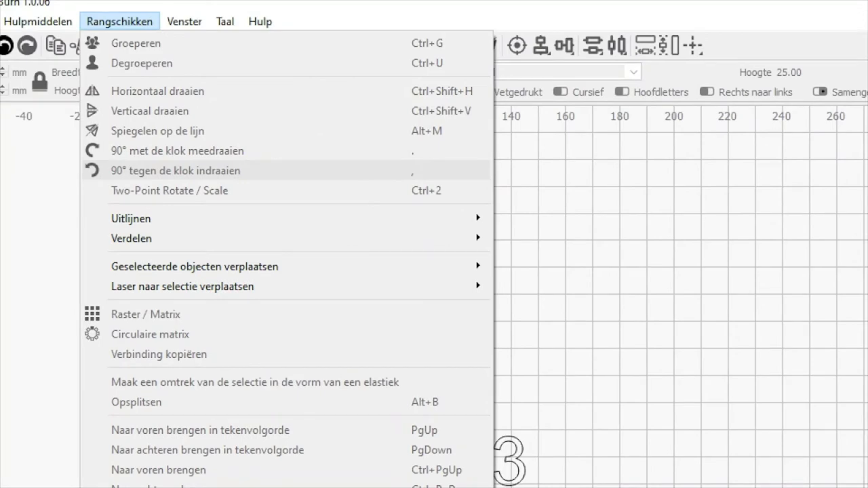
pyautogui.click(341, 154)
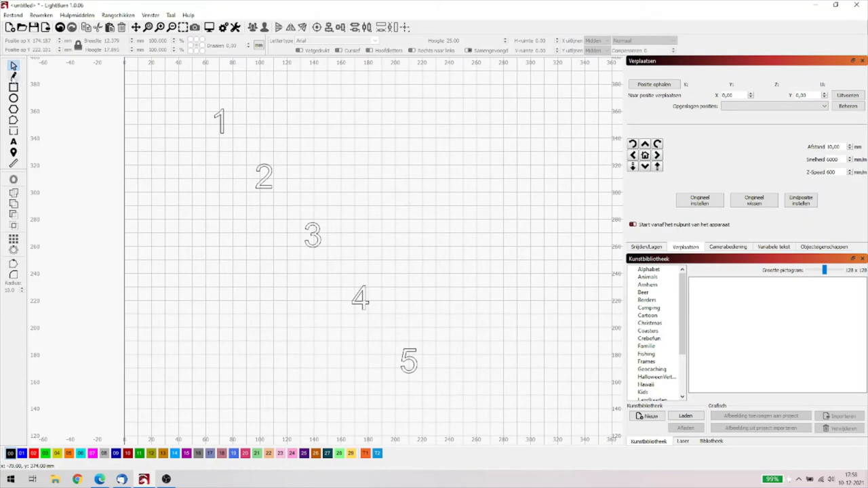
pyautogui.click(13, 76)
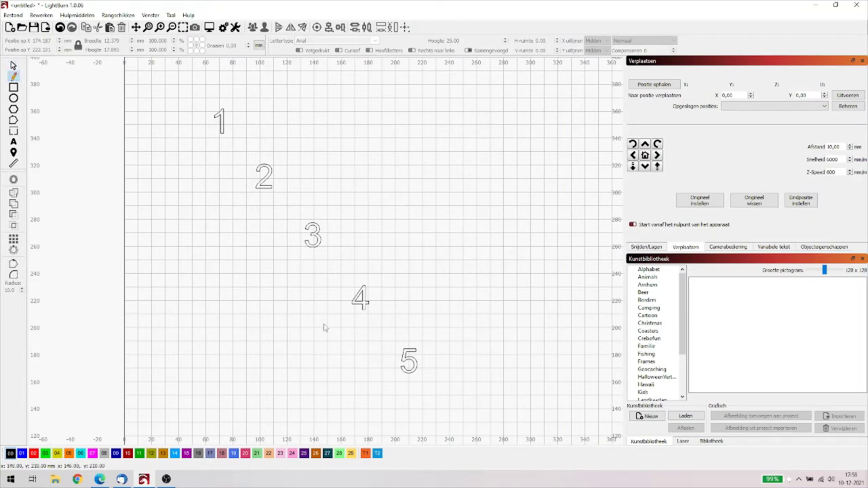
pyautogui.click(341, 366)
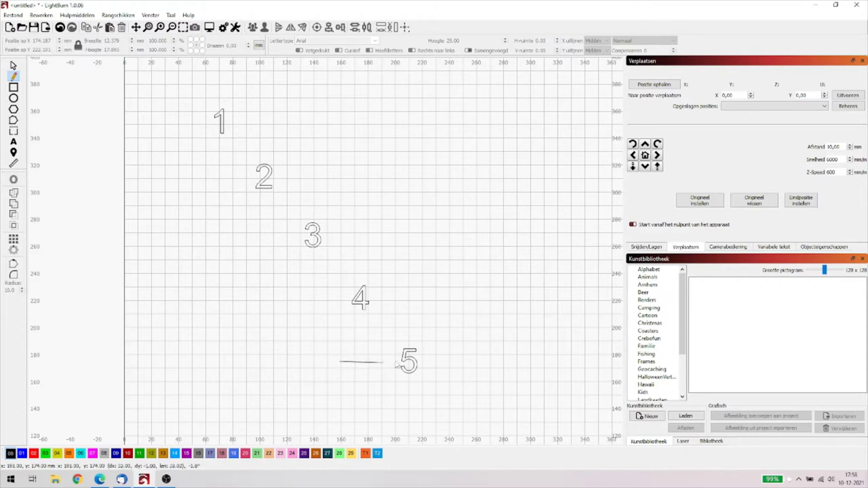
pyautogui.click(486, 365)
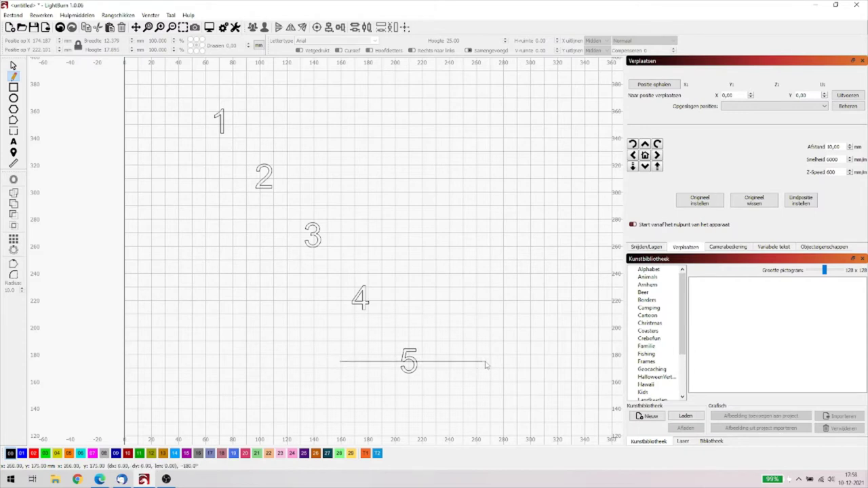
pyautogui.rightClick(500, 324)
pyautogui.click(352, 355)
pyautogui.rightClick(406, 388)
pyautogui.click(14, 66)
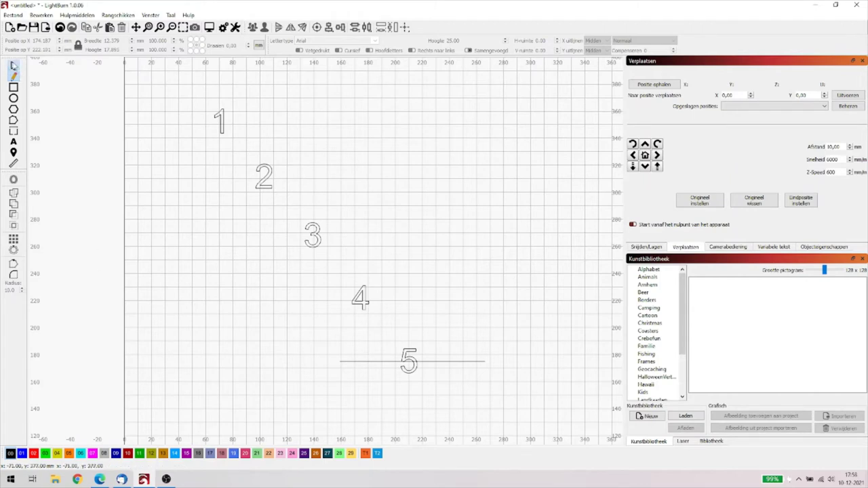
# Step: Group the number 5 with the line through it, and review the arrange commands available for the group
pyautogui.moveTo(485, 401); pyautogui.dragTo(347, 345)
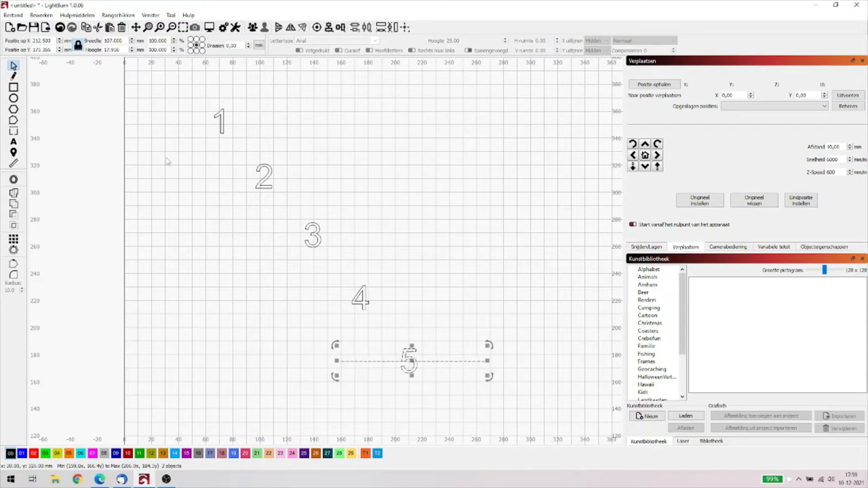
pyautogui.click(109, 16)
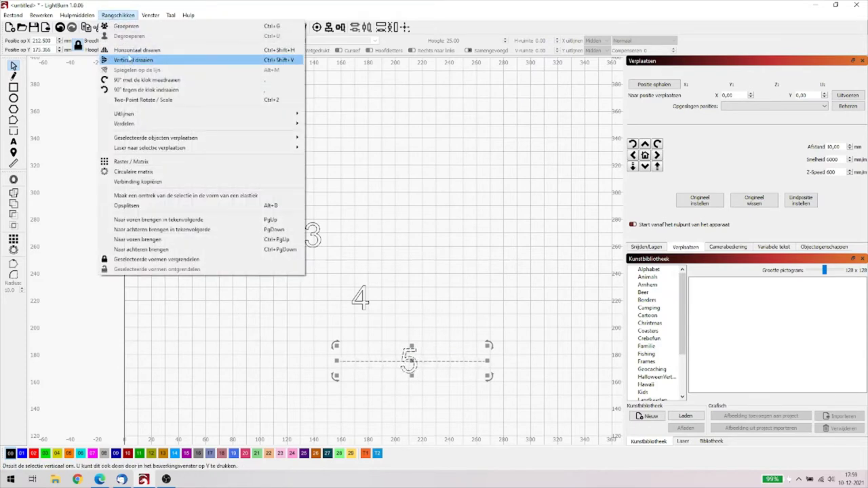
pyautogui.click(126, 25)
pyautogui.click(232, 312)
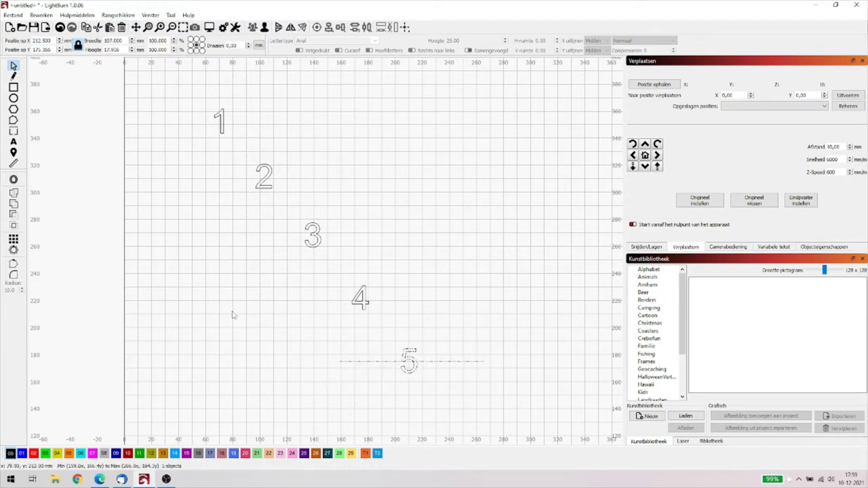
pyautogui.click(392, 362)
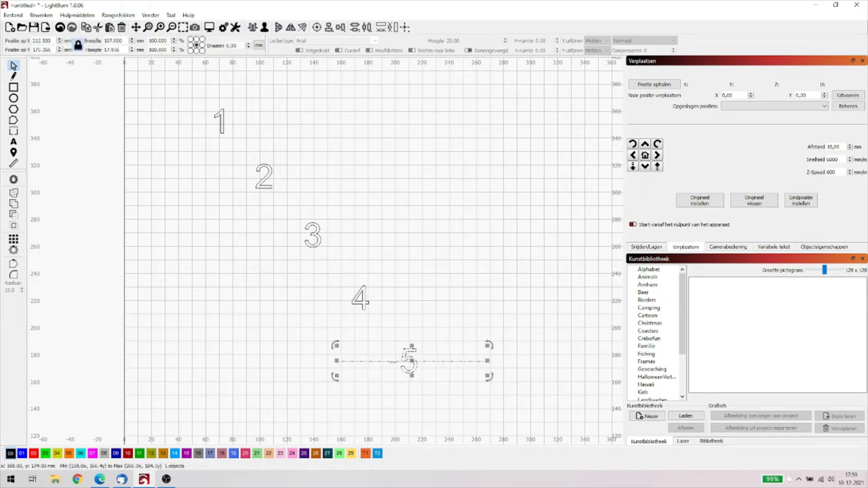
pyautogui.click(121, 16)
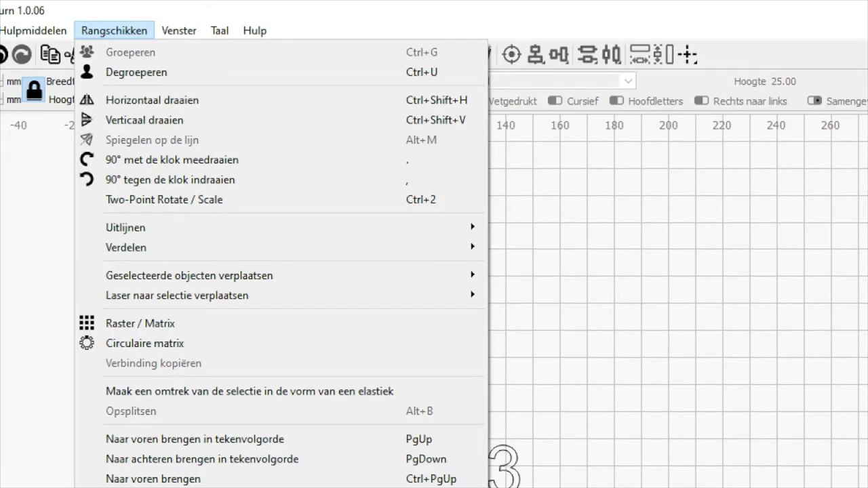
pyautogui.press('Escape')
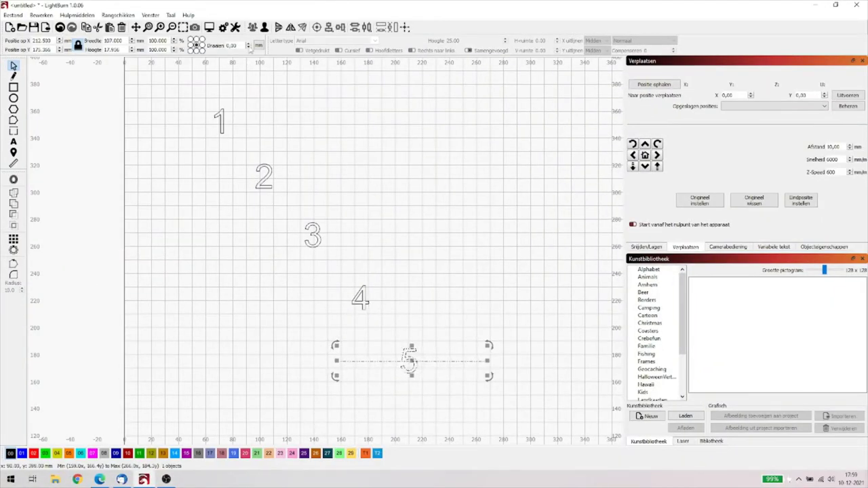
# Step: Ungroup the number 5 and the line, shift both slightly up and to the right, and deselect them
pyautogui.click(118, 15)
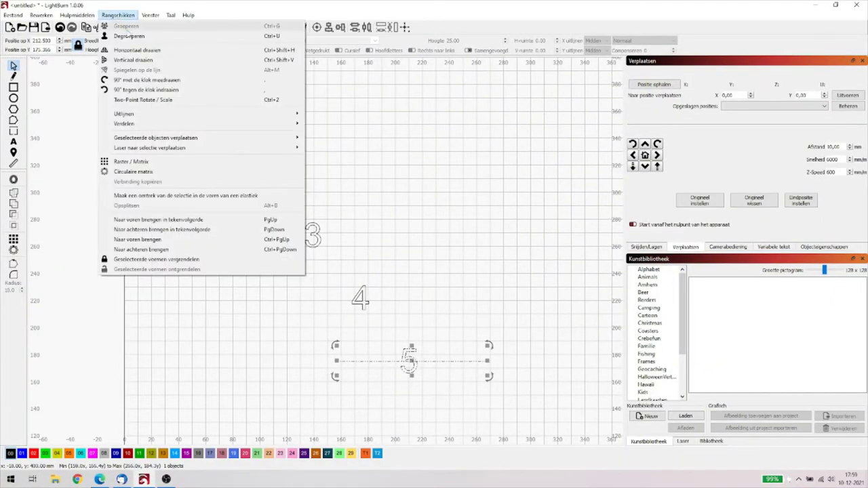
pyautogui.press('Escape')
pyautogui.hotkey('ctrl', 'd')
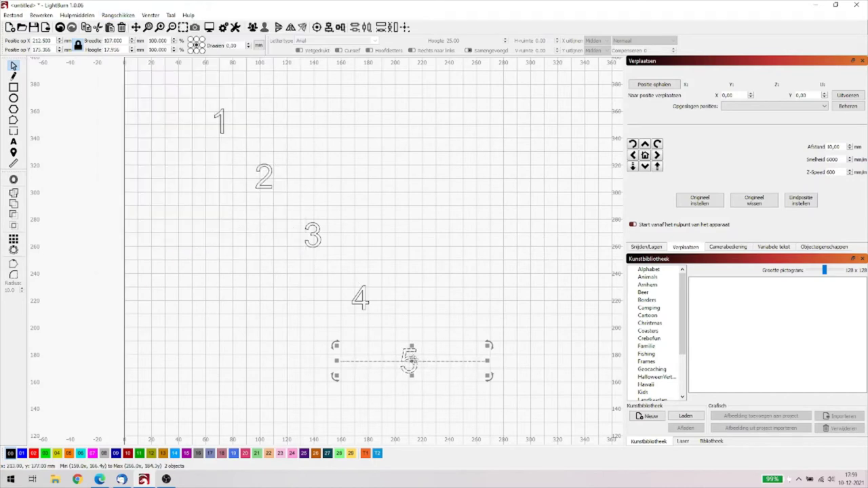
pyautogui.moveTo(410, 362); pyautogui.dragTo(411, 359)
pyautogui.click(526, 331)
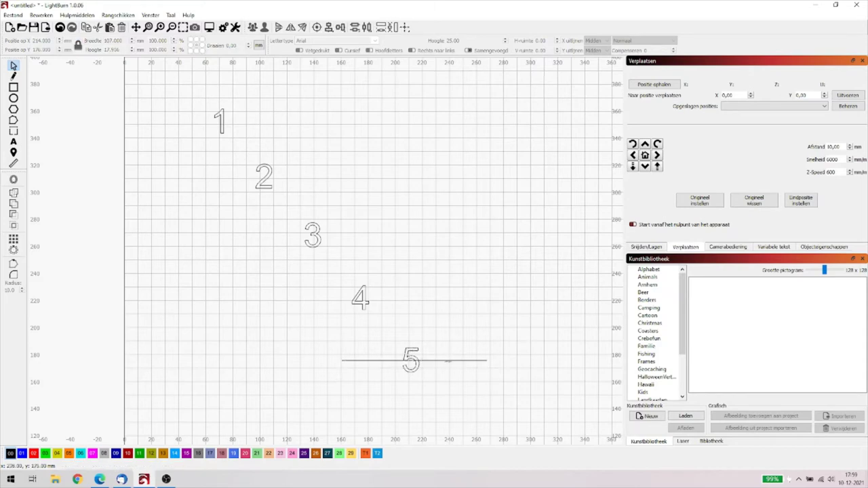
# Step: Move the horizontal line up about 9 mm to the top edge of the number 5 and deselect it
pyautogui.click(449, 361)
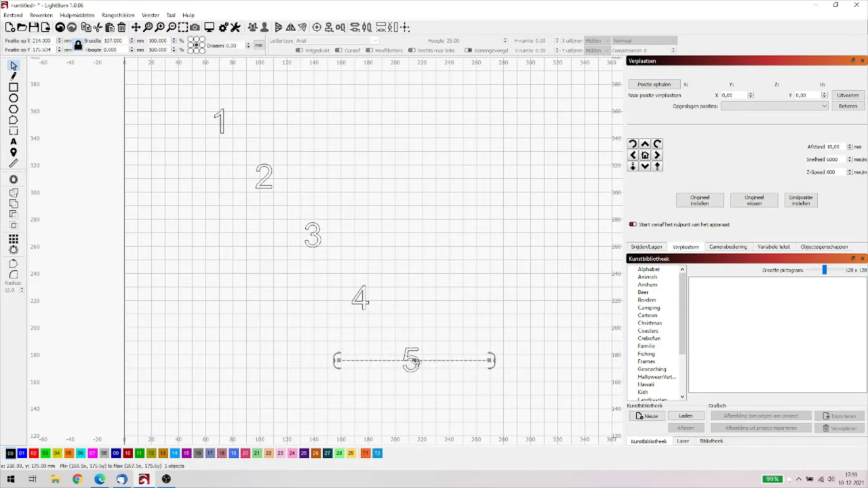
pyautogui.moveTo(413, 361); pyautogui.dragTo(413, 350)
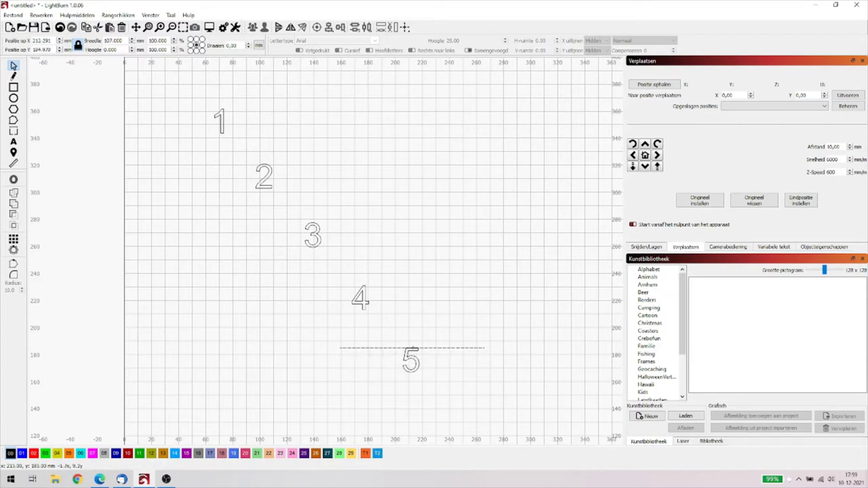
pyautogui.click(555, 370)
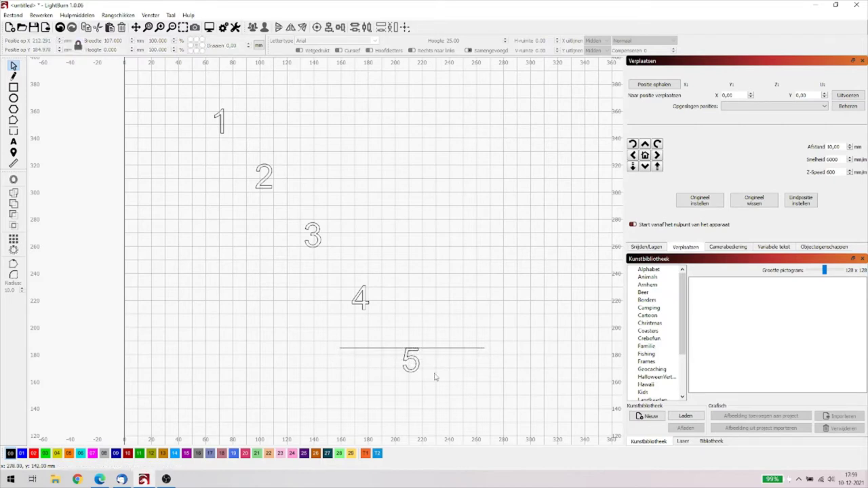
# Step: Select the number 5 together with the line along its top edge and group them
pyautogui.moveTo(506, 409); pyautogui.dragTo(354, 343)
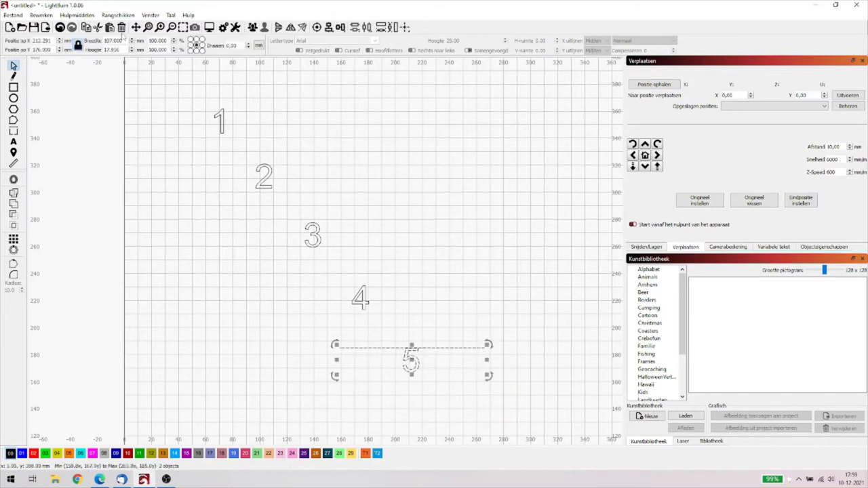
pyautogui.click(119, 15)
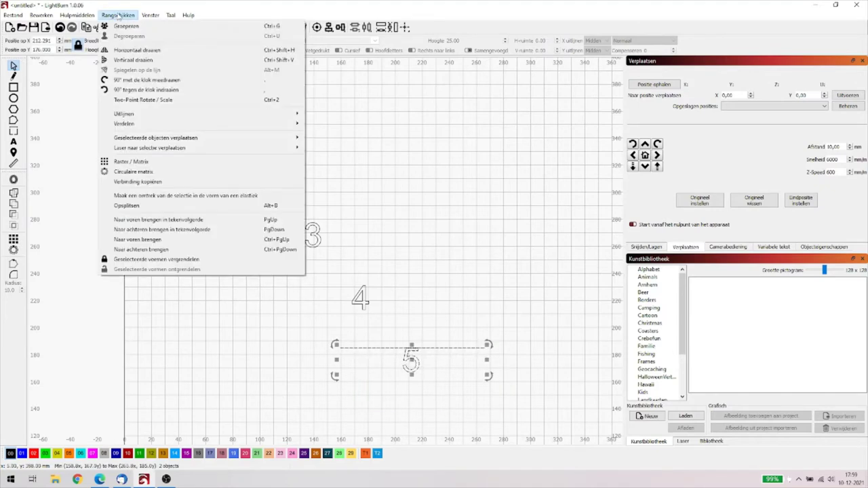
pyautogui.click(126, 26)
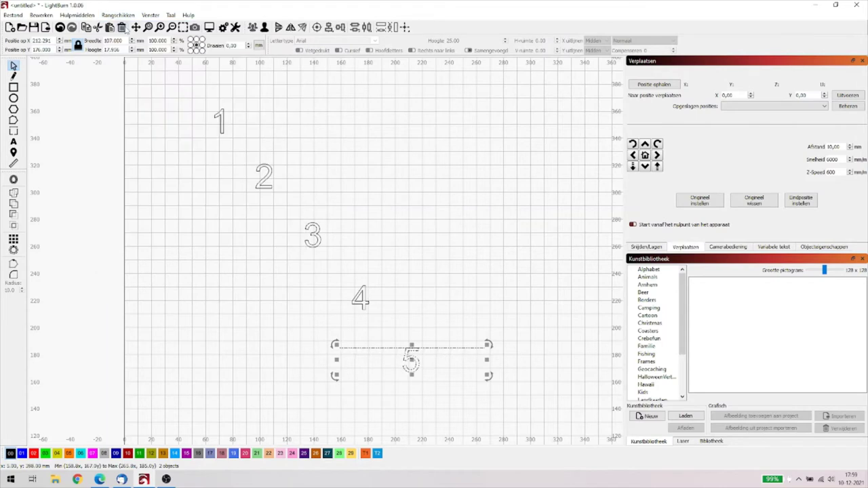
# Step: Reselect the group of the number 5 and the line, and examine the alignment commands available for it
pyautogui.click(285, 370)
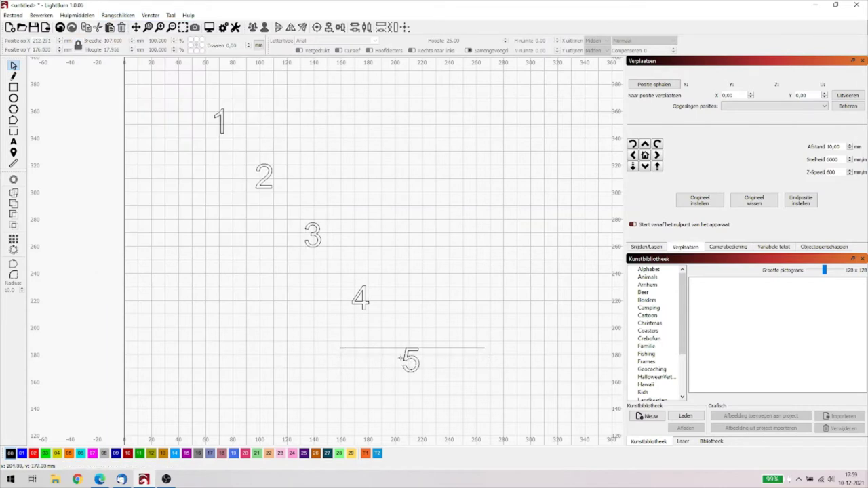
pyautogui.click(411, 348)
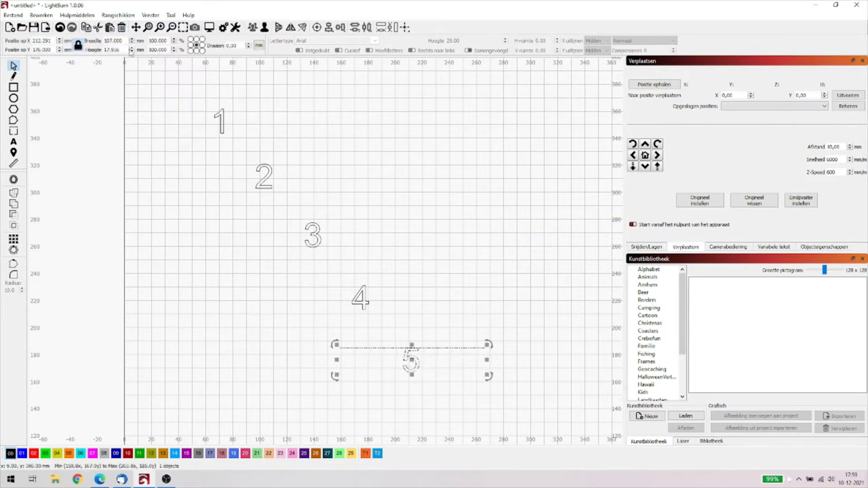
pyautogui.click(107, 16)
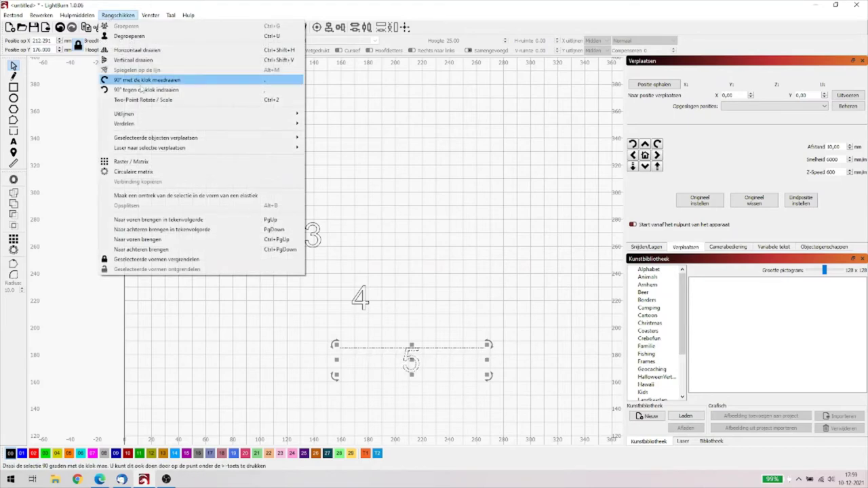
pyautogui.moveTo(154, 113)
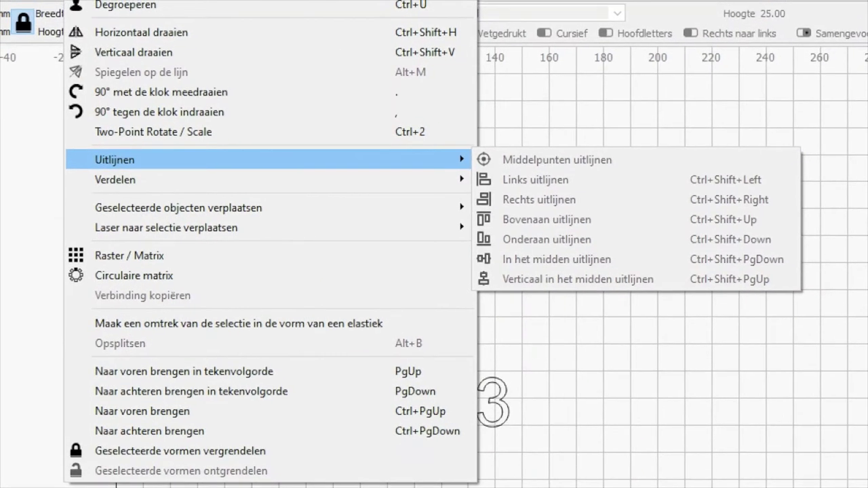
pyautogui.click(557, 259)
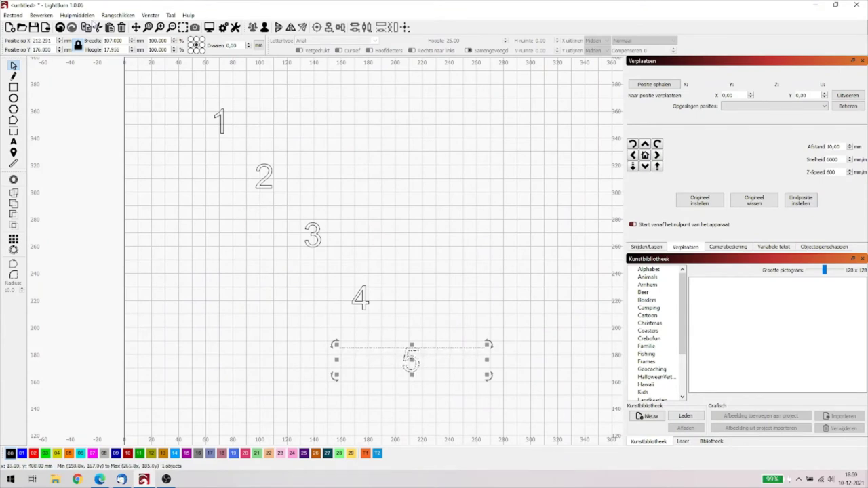
# Step: Ungroup the number 5 and the line along its top edge, and delete the line
pyautogui.click(111, 15)
pyautogui.click(121, 34)
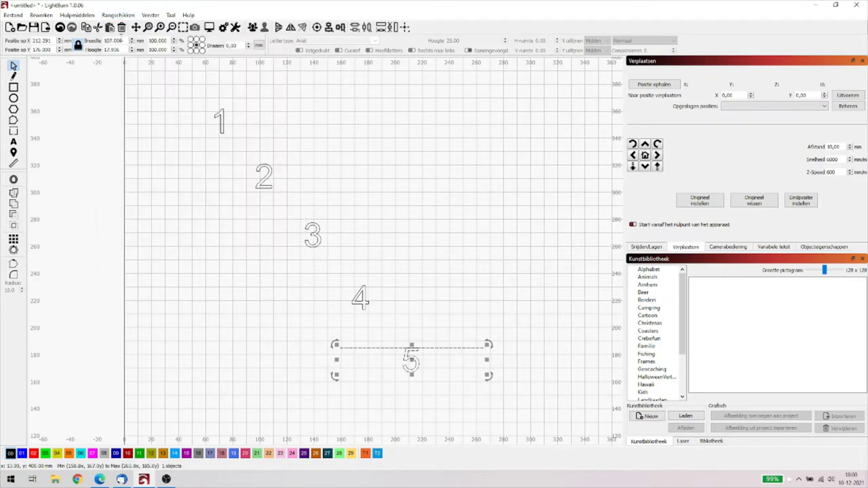
pyautogui.click(554, 349)
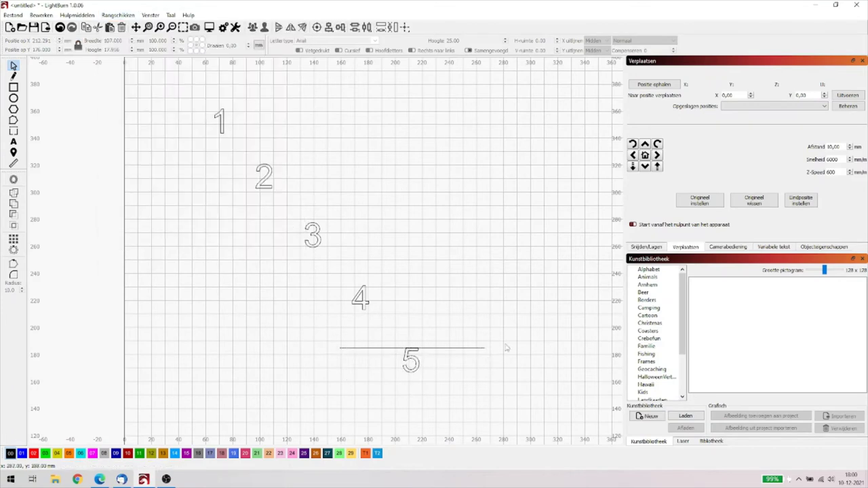
pyautogui.click(479, 347)
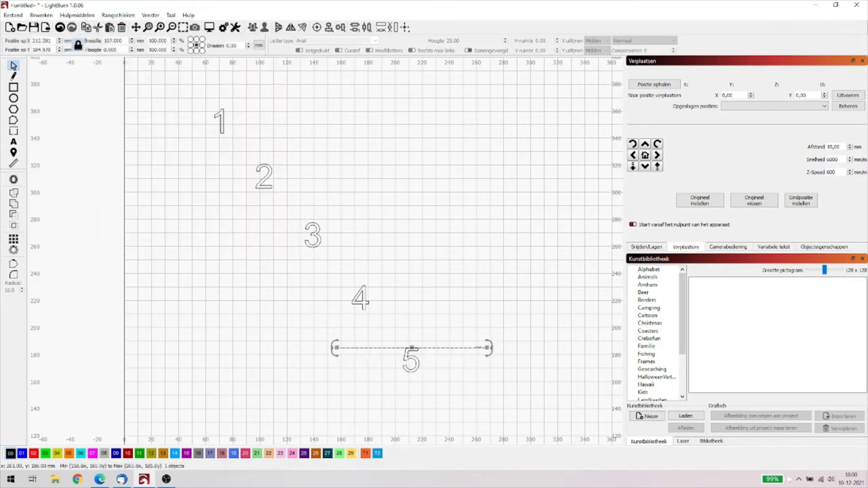
pyautogui.press('Delete')
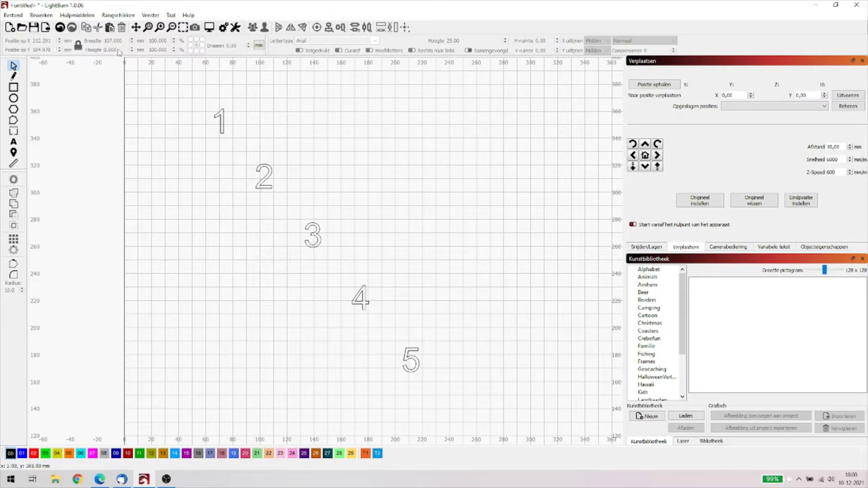
# Step: Rotate the number 2 by 90° clockwise and deselect it
pyautogui.click(115, 16)
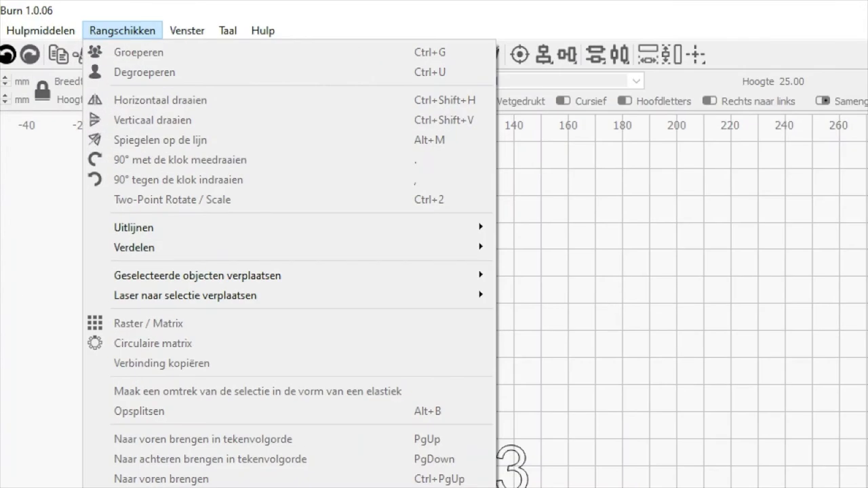
pyautogui.press('Escape')
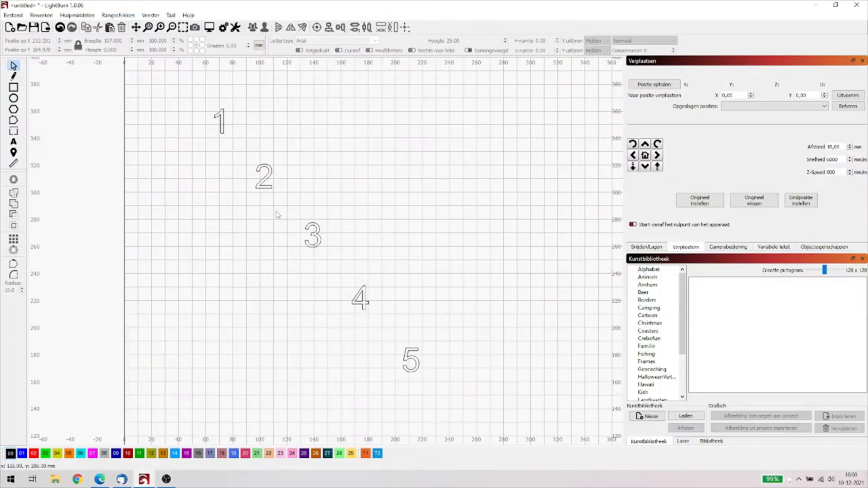
pyautogui.click(268, 188)
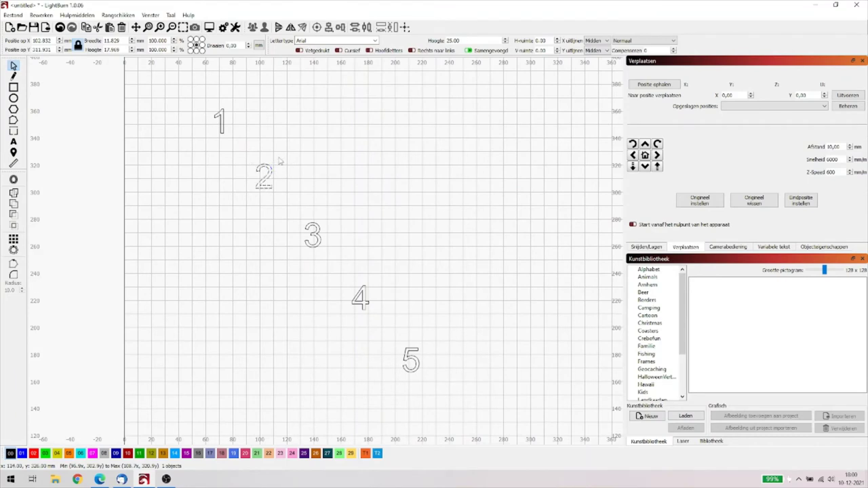
pyautogui.moveTo(278, 161)
pyautogui.mouseDown()
pyautogui.moveTo(300, 194)
pyautogui.moveTo(279, 160)
pyautogui.mouseUp()
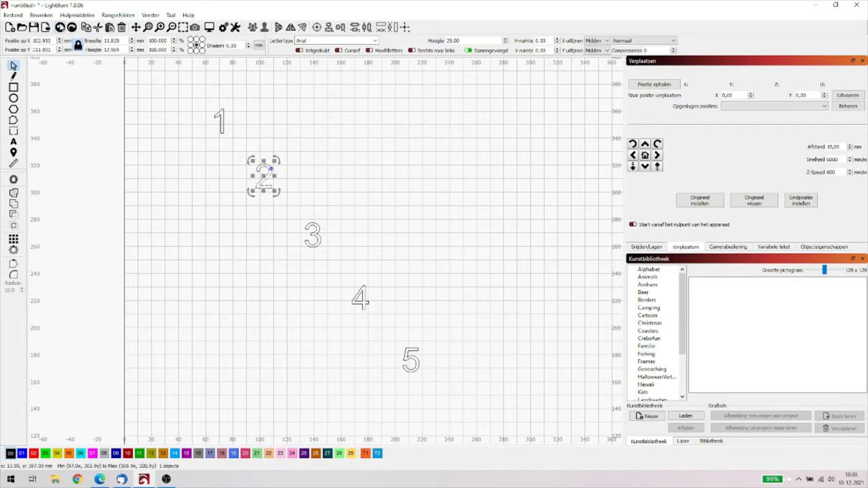
pyautogui.click(118, 15)
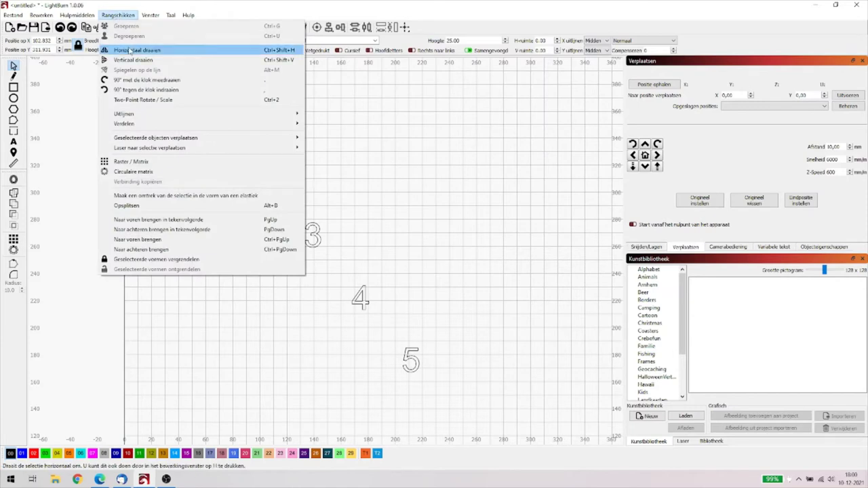
pyautogui.click(145, 82)
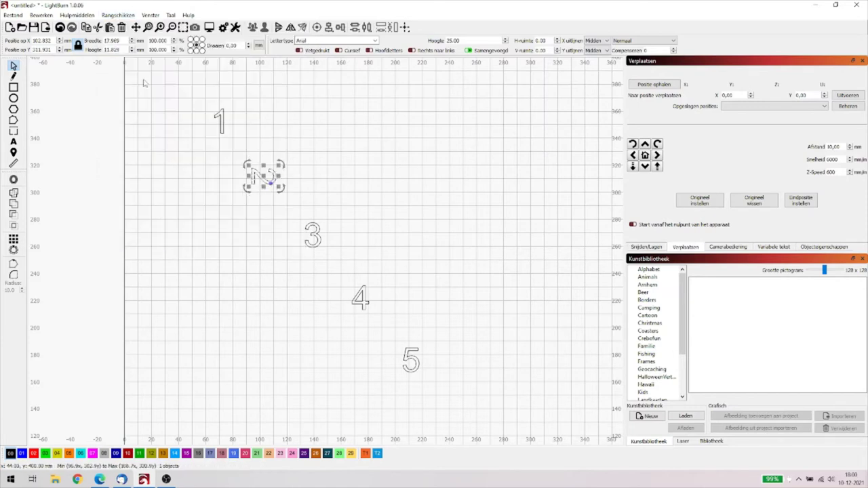
pyautogui.click(492, 238)
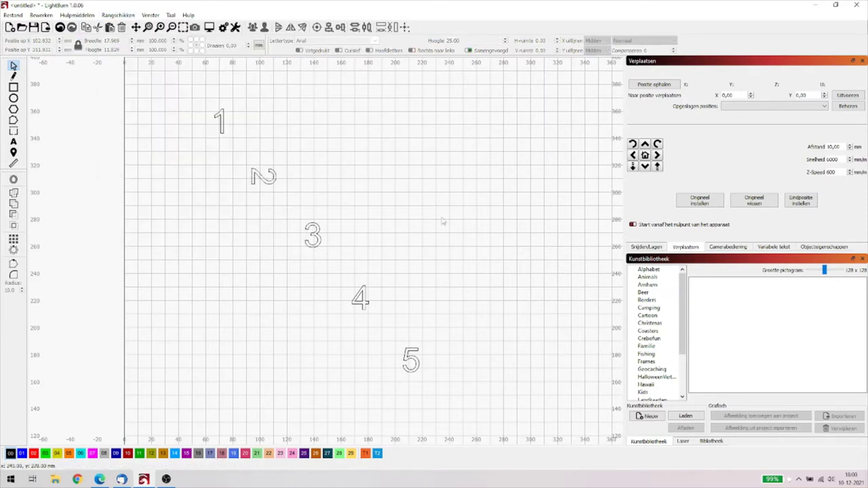
# Step: Rotate the number 2 by 90° counterclockwise and deselect it
pyautogui.click(275, 181)
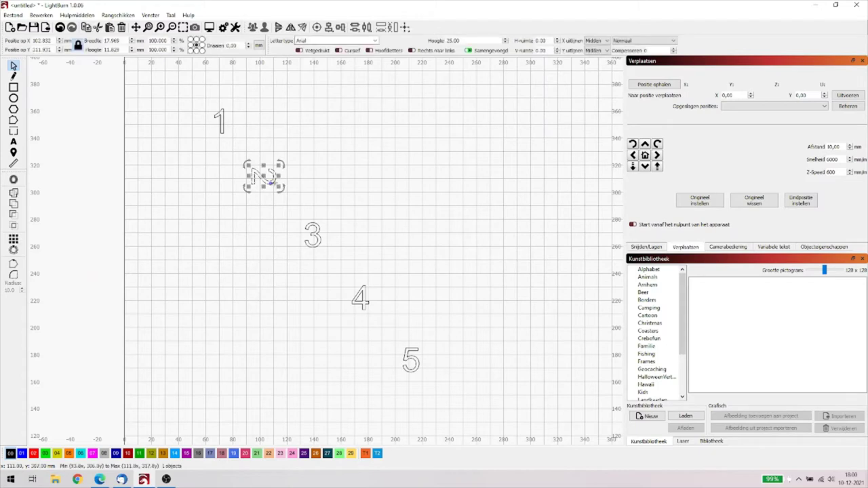
pyautogui.click(118, 15)
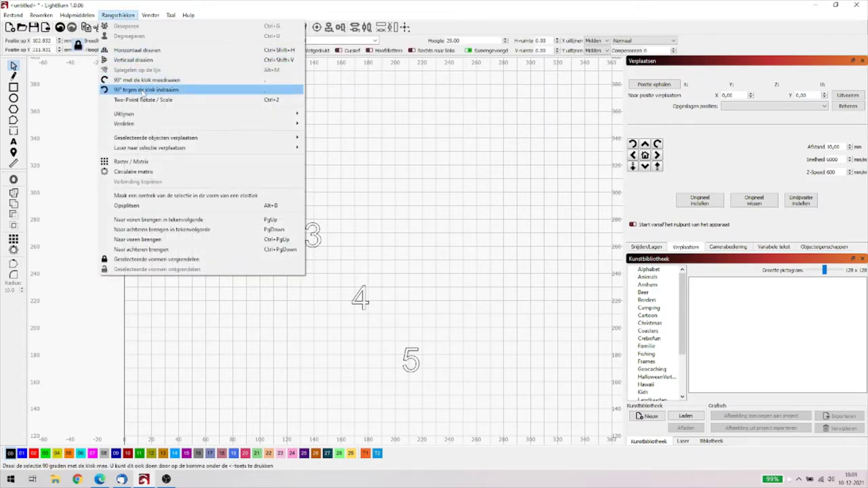
pyautogui.click(144, 89)
pyautogui.click(545, 251)
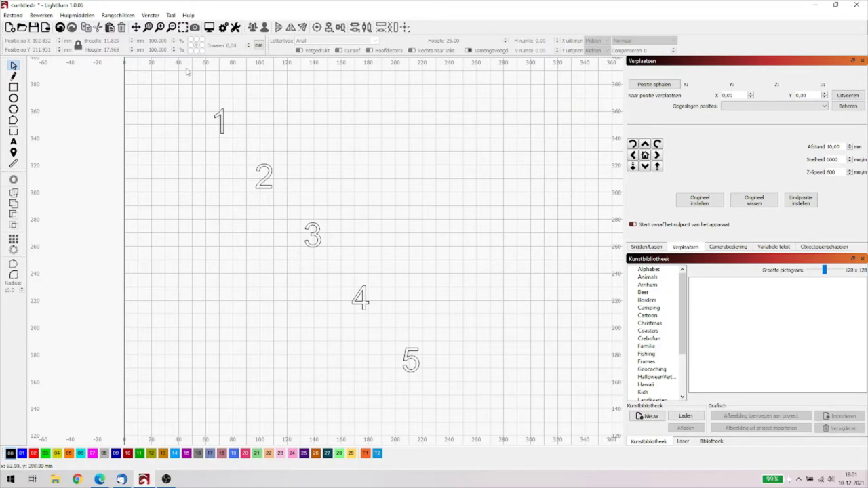
# Step: Rotate the number 5 with Two-Point Rotate / Scale, using a point on the right side of the digit as the rotation centre
pyautogui.click(111, 15)
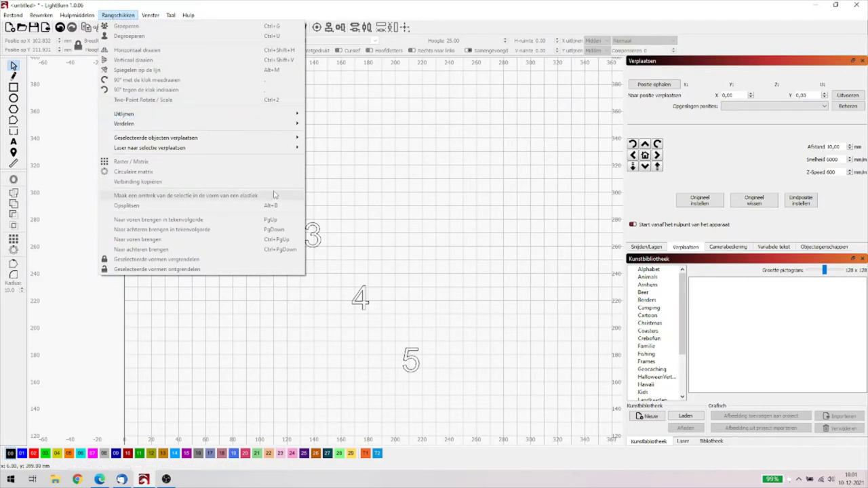
pyautogui.click(494, 254)
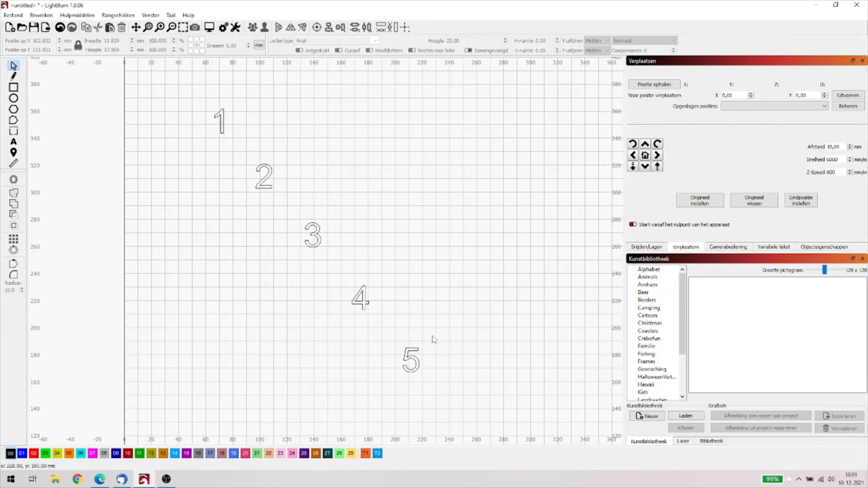
pyautogui.click(408, 350)
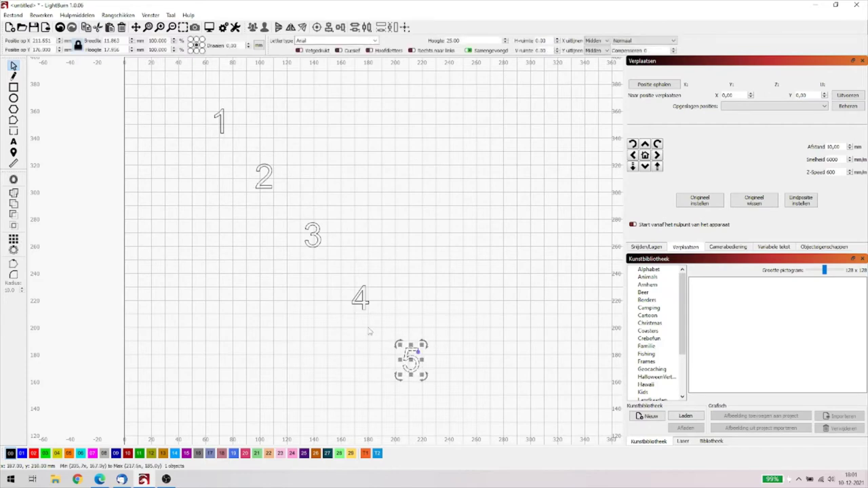
pyautogui.click(118, 15)
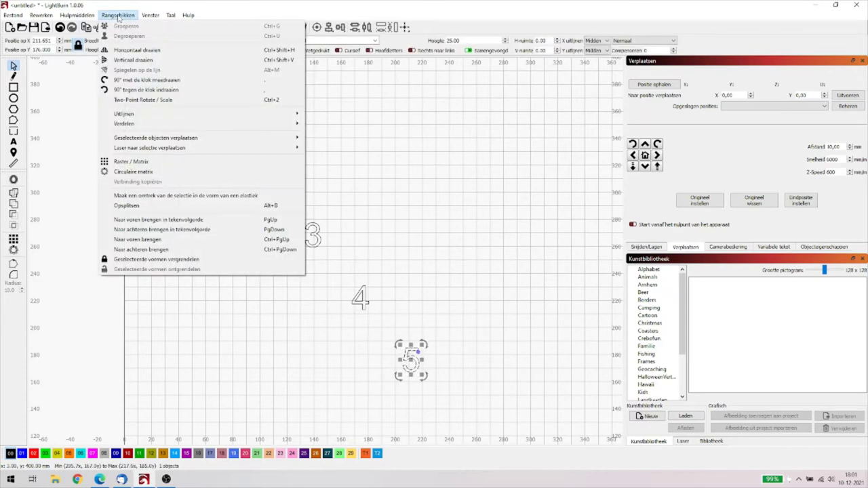
pyautogui.click(145, 101)
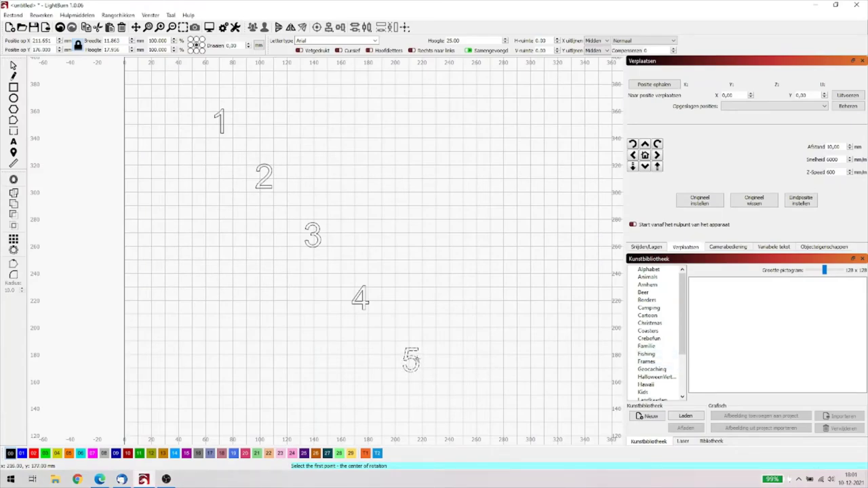
pyautogui.click(417, 359)
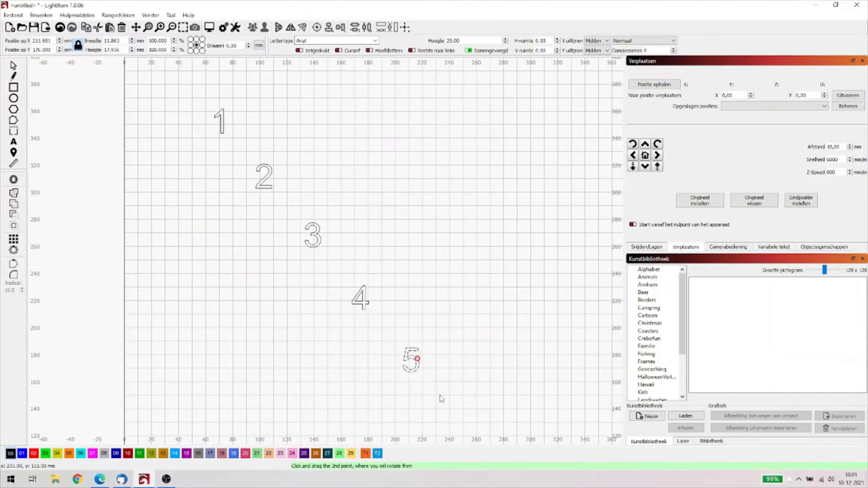
pyautogui.moveTo(417, 359)
pyautogui.mouseDown()
pyautogui.moveTo(432, 333)
pyautogui.moveTo(350, 362)
pyautogui.moveTo(457, 323)
pyautogui.moveTo(333, 399)
pyautogui.moveTo(359, 395)
pyautogui.moveTo(410, 329)
pyautogui.moveTo(406, 316)
pyautogui.moveTo(321, 386)
pyautogui.moveTo(481, 358)
pyautogui.moveTo(467, 319)
pyautogui.mouseUp()
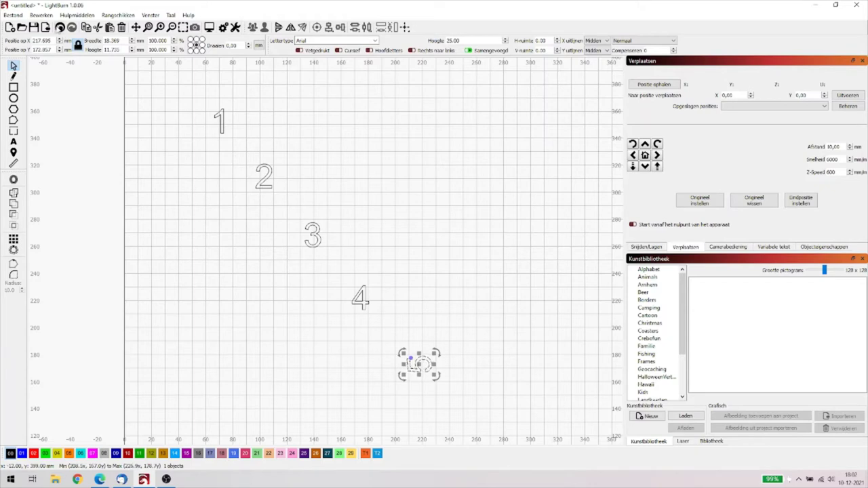
# Step: Undo the two-point rotation of the number 5 and deselect it
pyautogui.click(60, 27)
pyautogui.click(244, 250)
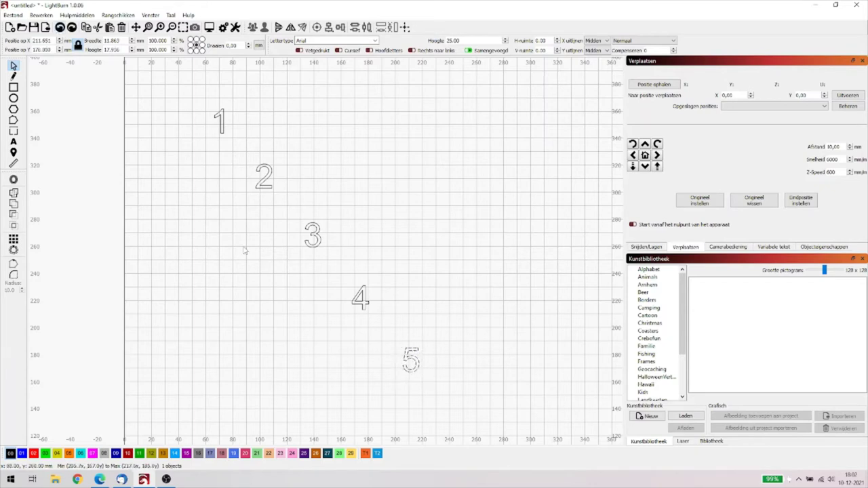
pyautogui.click(122, 15)
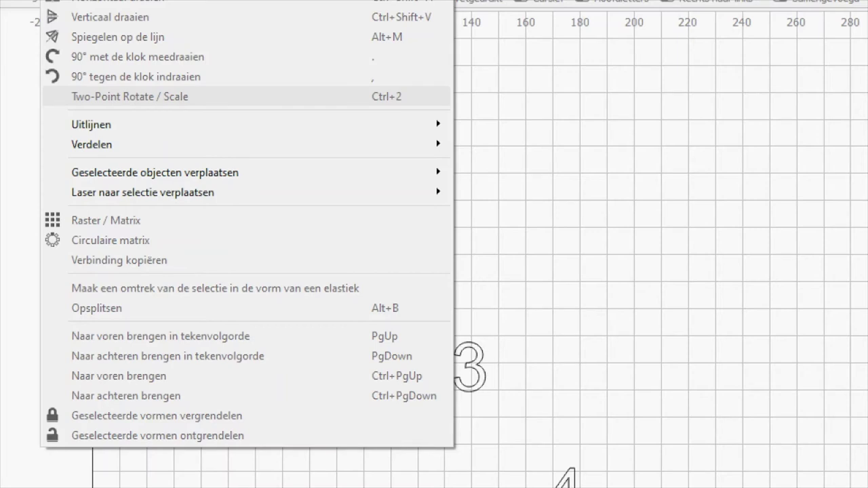
pyautogui.press('Escape')
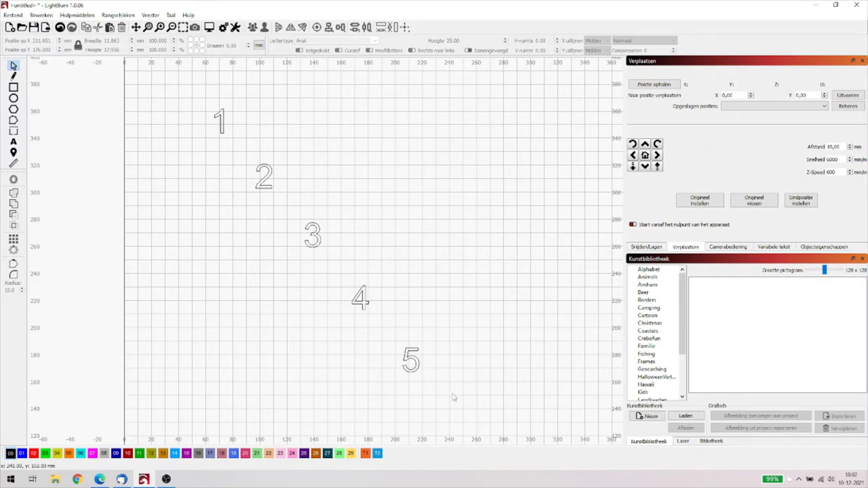
# Step: Select the numbers 1 to 5 and align their centres on one another
pyautogui.moveTo(452, 394); pyautogui.dragTo(160, 103)
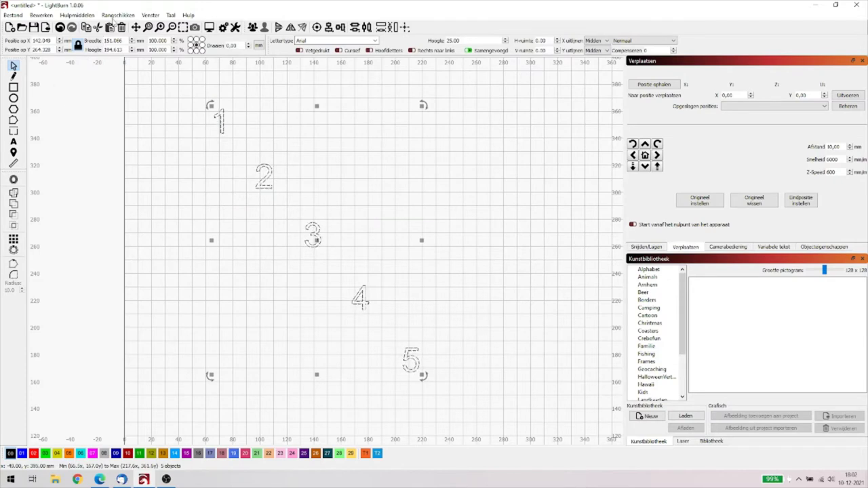
pyautogui.click(118, 16)
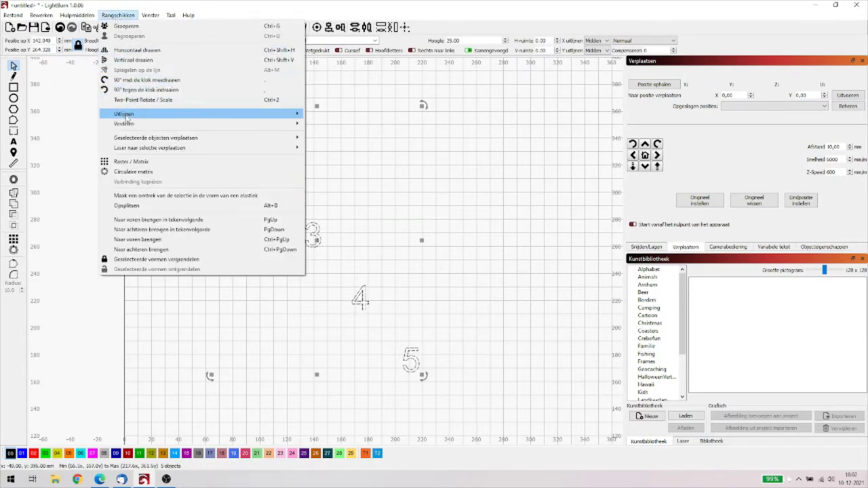
pyautogui.moveTo(126, 115)
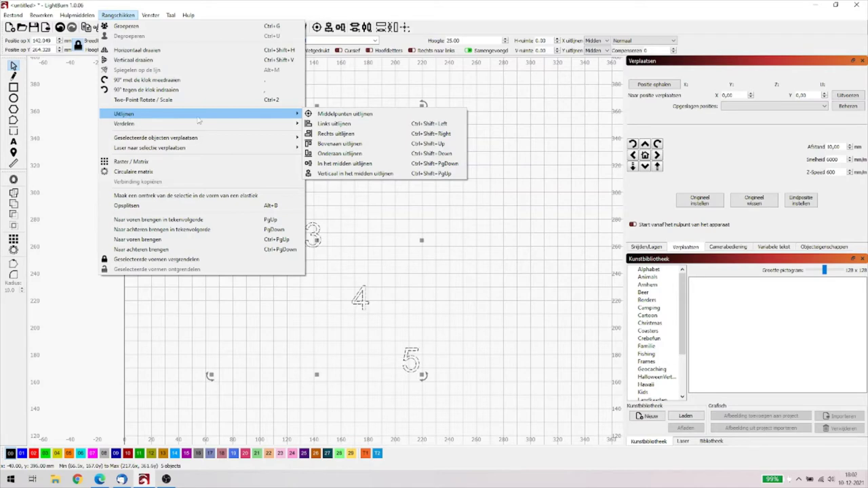
pyautogui.click(329, 114)
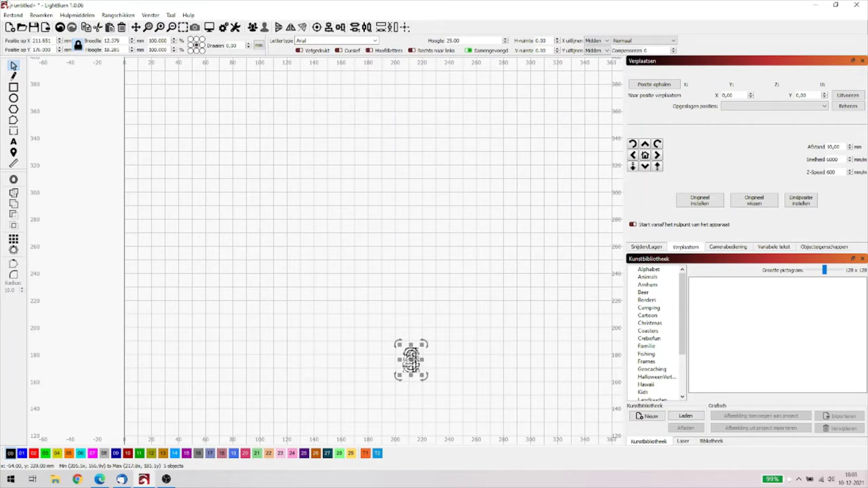
# Step: Undo the centre alignment of the five numbers and deselect them
pyautogui.click(61, 29)
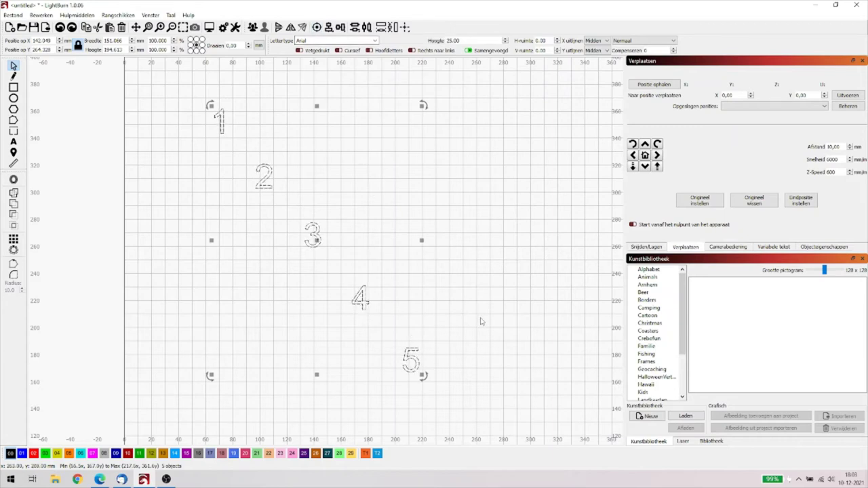
pyautogui.click(505, 287)
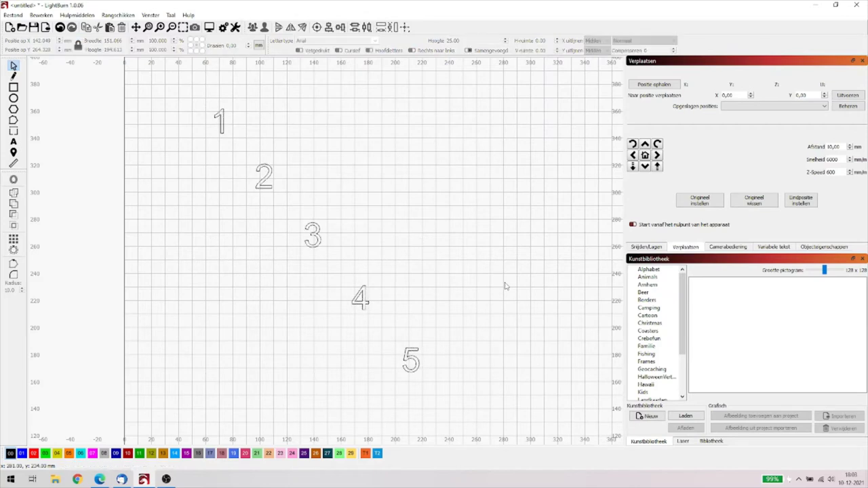
# Step: Draw a rectangle about 40 by 37 mm in the empty area beside the numbers, with an ellipse about 18 by 15 mm inside it
pyautogui.click(13, 87)
pyautogui.moveTo(510, 198); pyautogui.dragTo(561, 245)
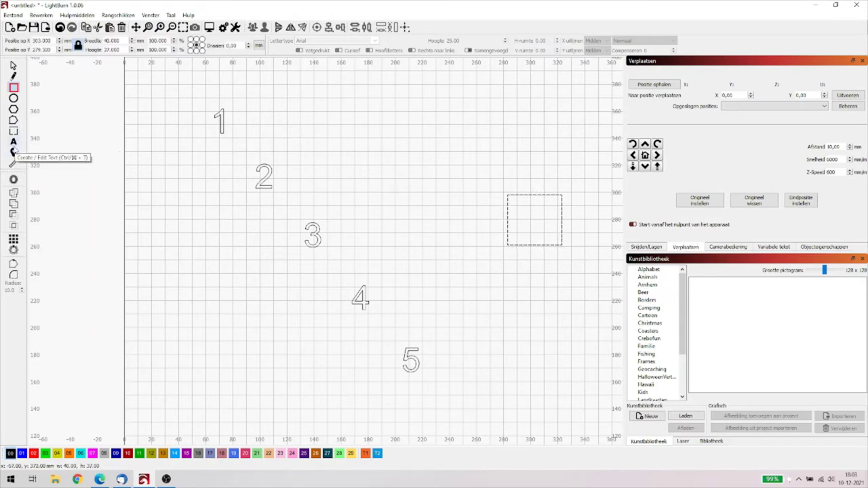
pyautogui.click(13, 99)
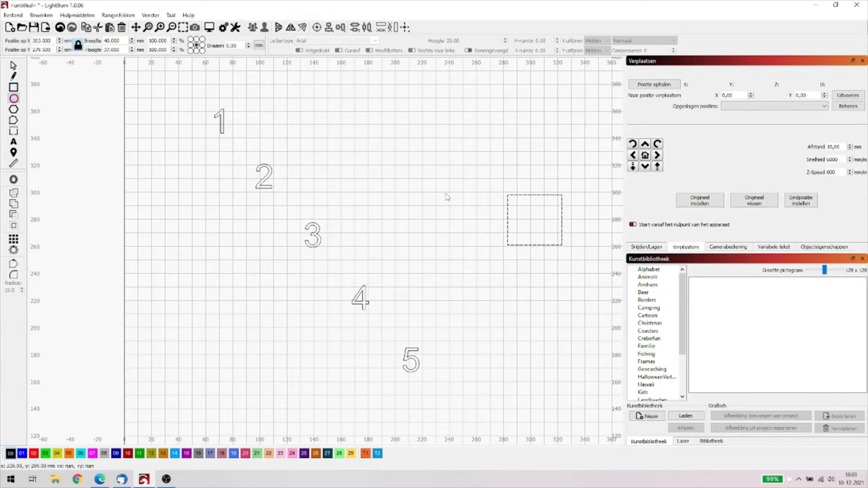
pyautogui.moveTo(521, 214); pyautogui.dragTo(536, 223)
# Step: Draw a larger ellipse about 52 by 75 mm around the rectangle and undo it
pyautogui.moveTo(565, 283); pyautogui.dragTo(495, 185)
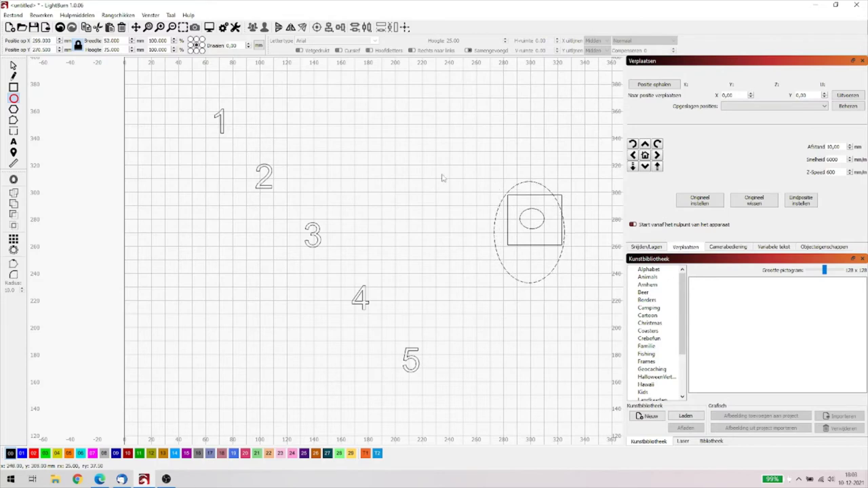
pyautogui.click(61, 27)
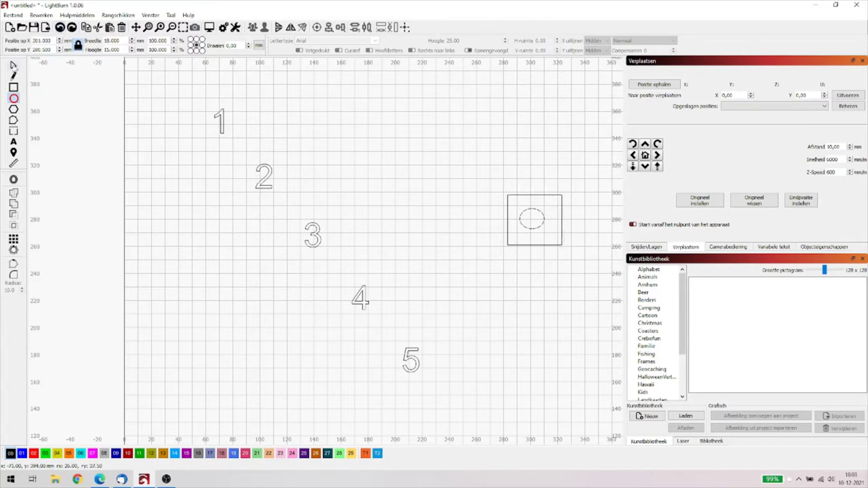
# Step: Select the rectangle together with its inner ellipse and align their centres
pyautogui.click(13, 66)
pyautogui.moveTo(471, 182); pyautogui.dragTo(581, 278)
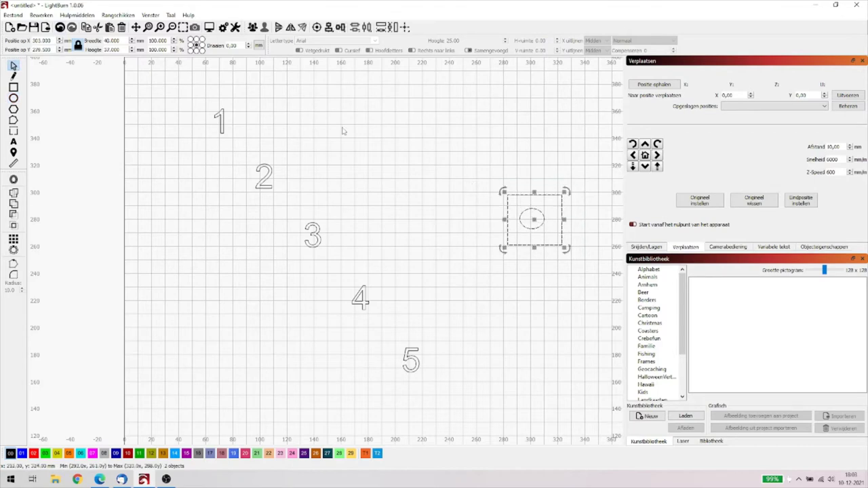
pyautogui.click(118, 14)
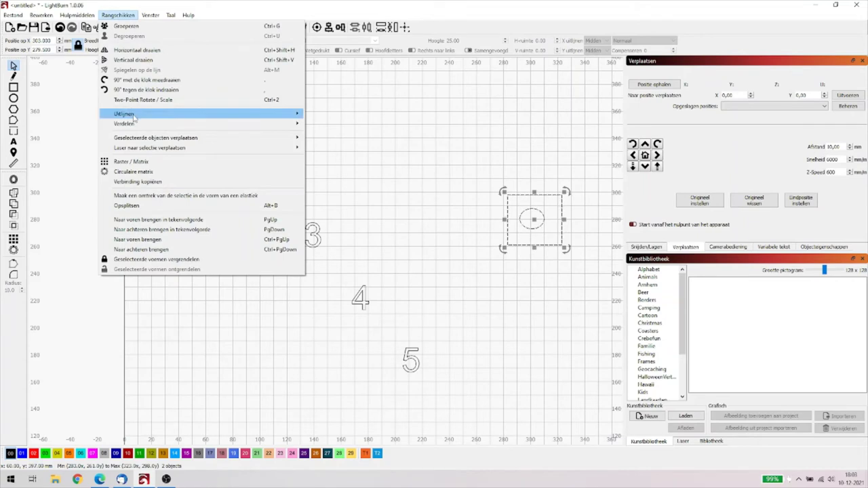
pyautogui.moveTo(152, 115)
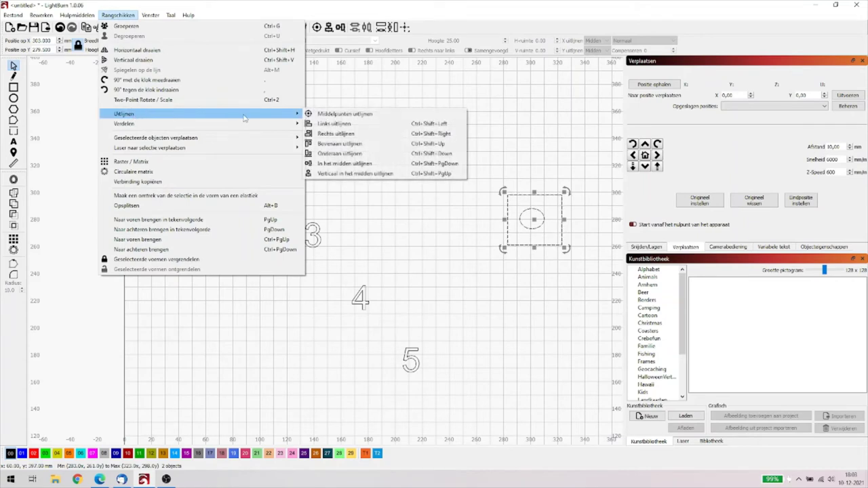
pyautogui.click(334, 115)
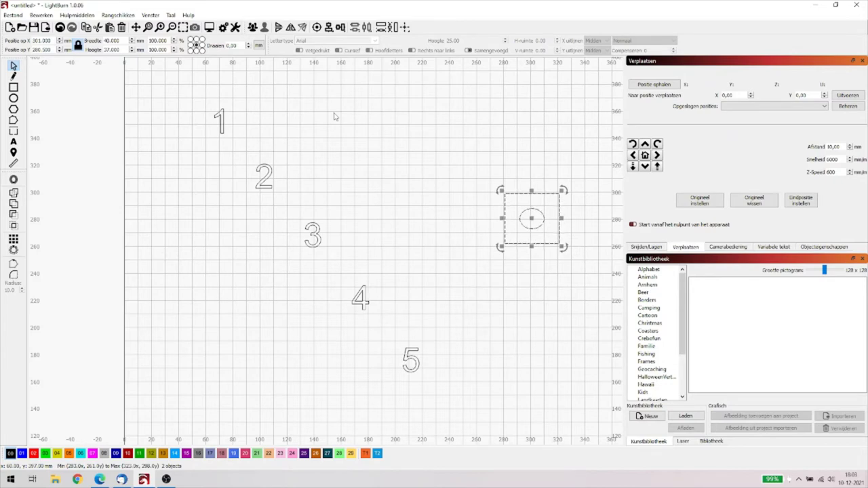
# Step: Delete the rectangle and the ellipse inside it
pyautogui.moveTo(446, 146); pyautogui.dragTo(573, 261)
pyautogui.press('Delete')
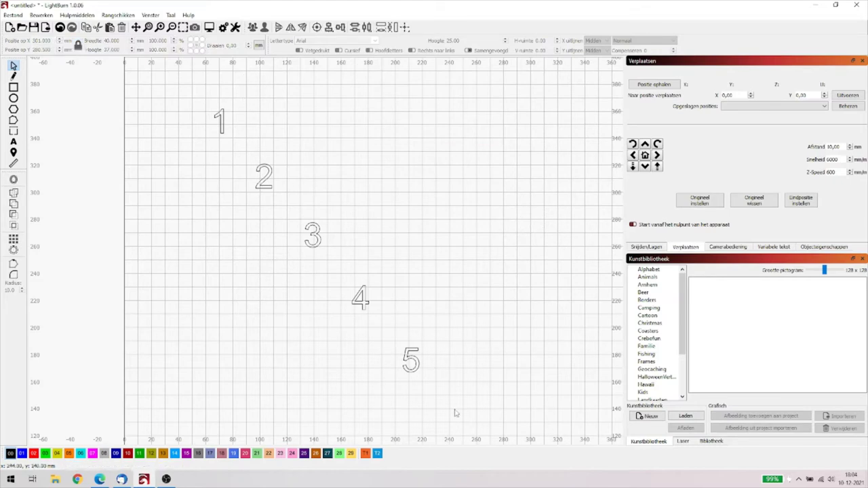
# Step: Select the numbers 1 to 5 and align their left edges
pyautogui.moveTo(454, 409); pyautogui.dragTo(160, 99)
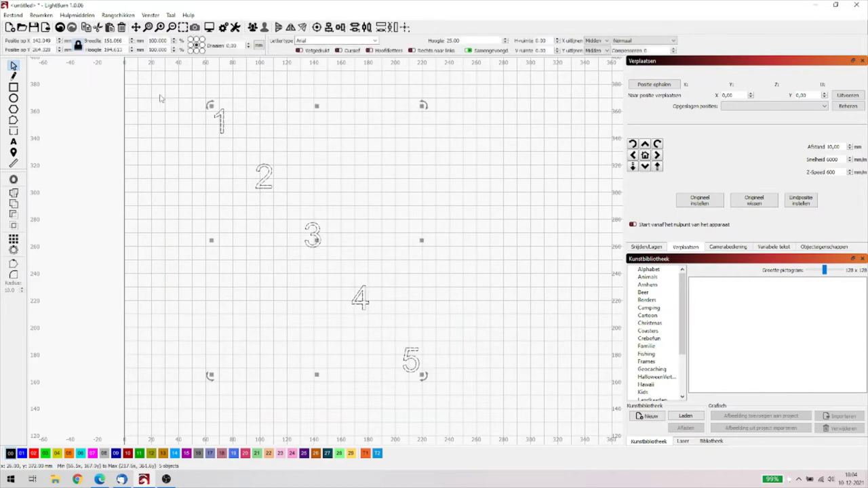
pyautogui.click(118, 15)
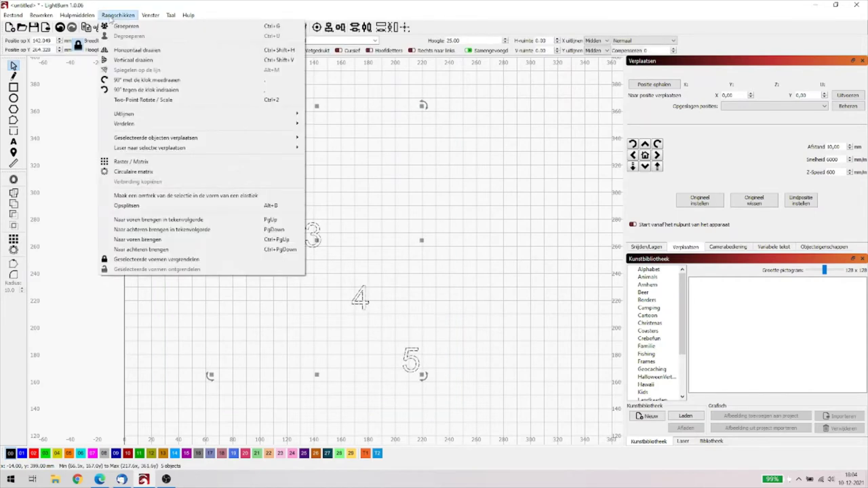
pyautogui.moveTo(135, 118)
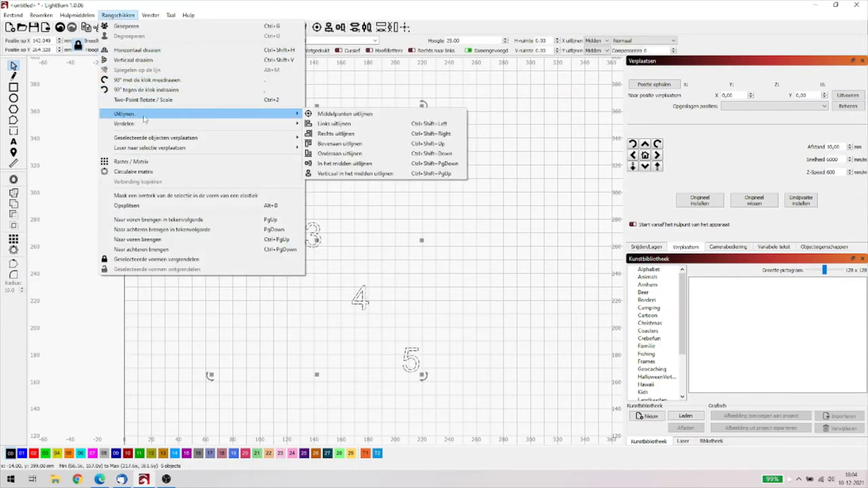
pyautogui.click(337, 124)
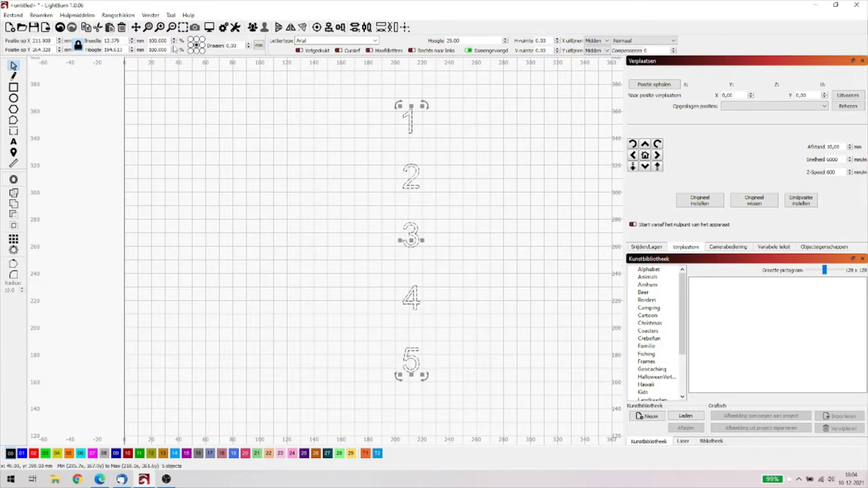
# Step: Undo the left alignment of the five numbers and deselect them
pyautogui.click(60, 28)
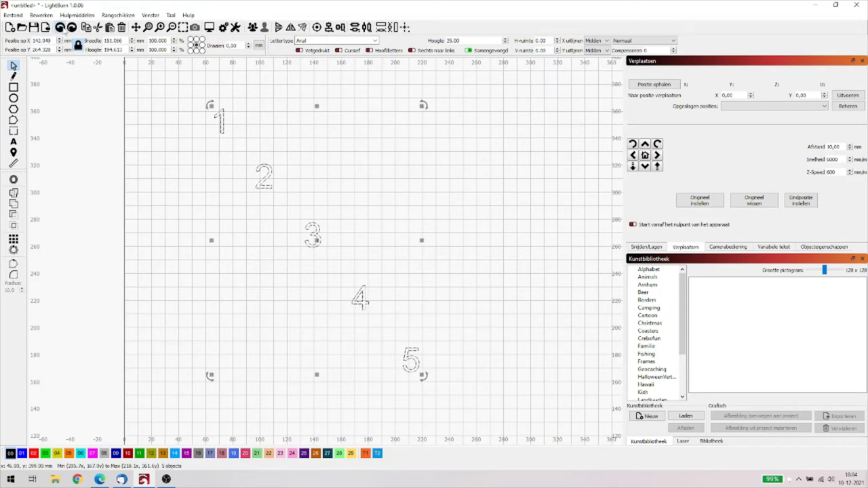
pyautogui.click(504, 194)
# Step: Reselect all five numbers and align them along their left edges again
pyautogui.moveTo(168, 92); pyautogui.dragTo(503, 407)
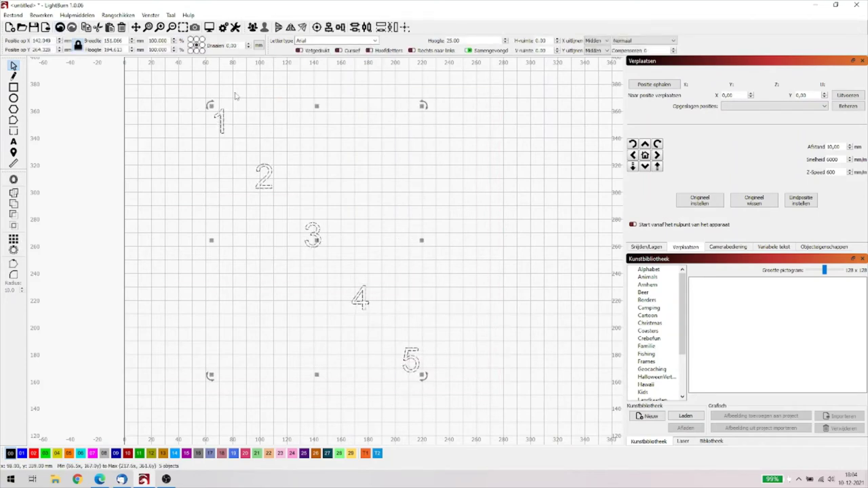
pyautogui.click(109, 17)
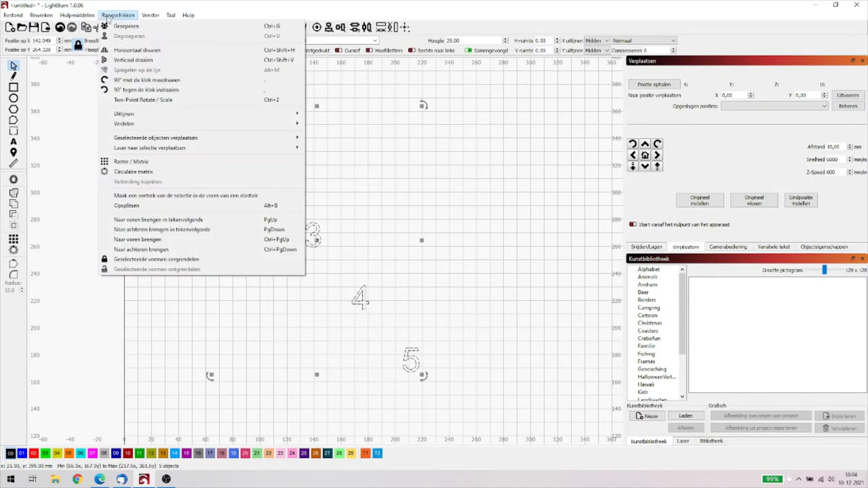
pyautogui.moveTo(233, 116)
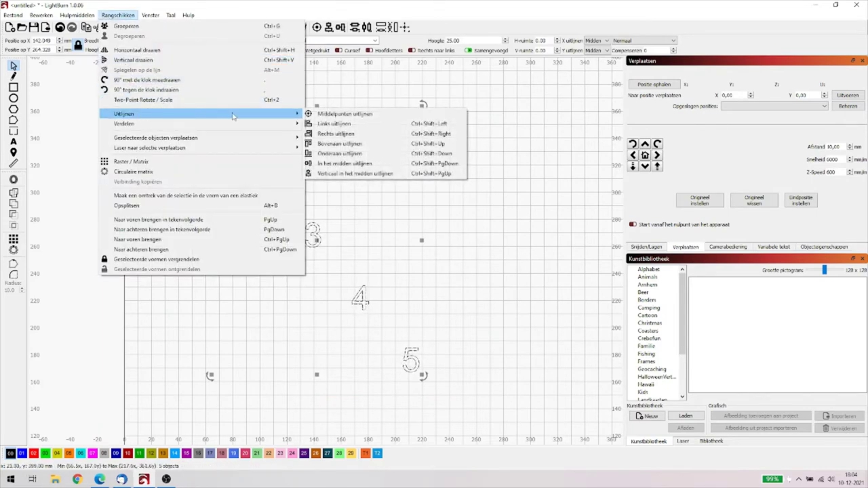
pyautogui.click(333, 128)
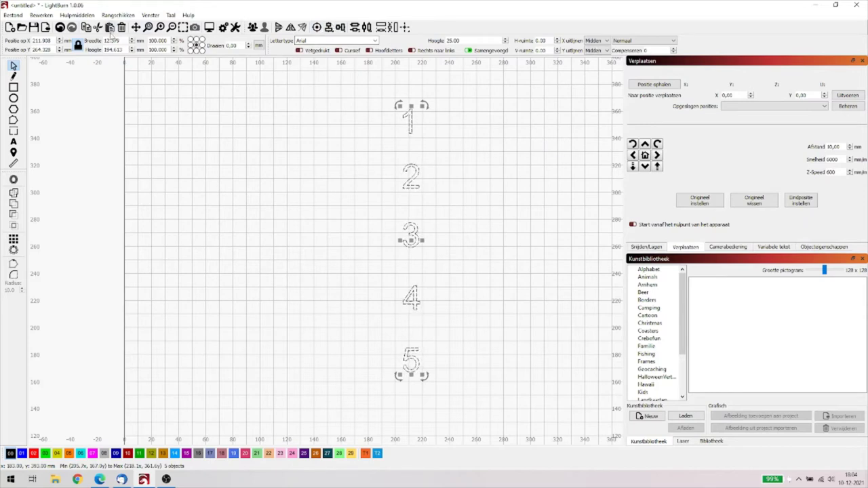
# Step: Undo the left alignment and align the five numbers along their right edges instead
pyautogui.click(59, 28)
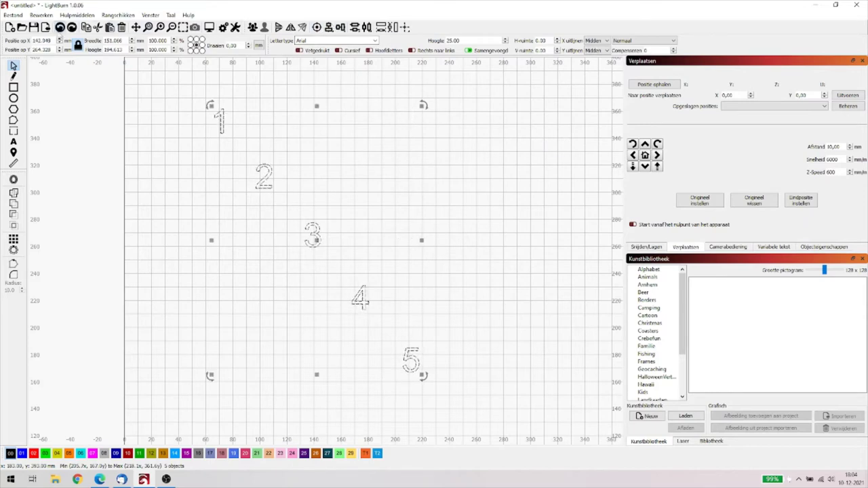
pyautogui.click(67, 15)
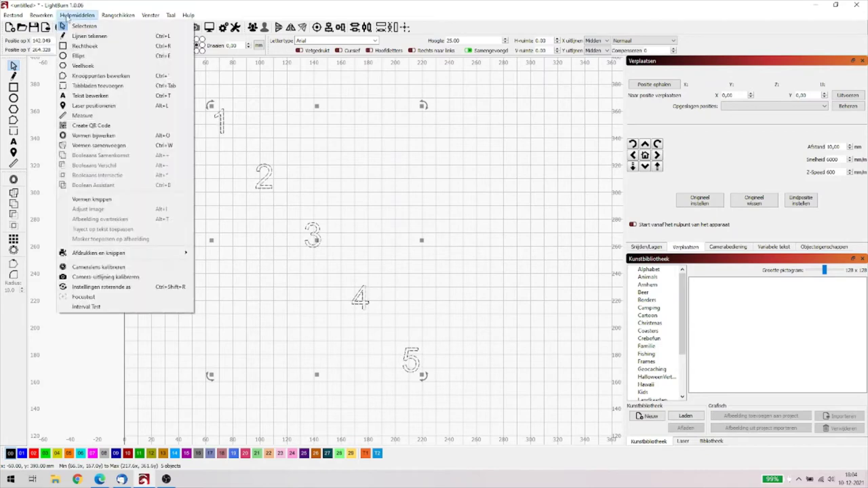
pyautogui.moveTo(103, 15)
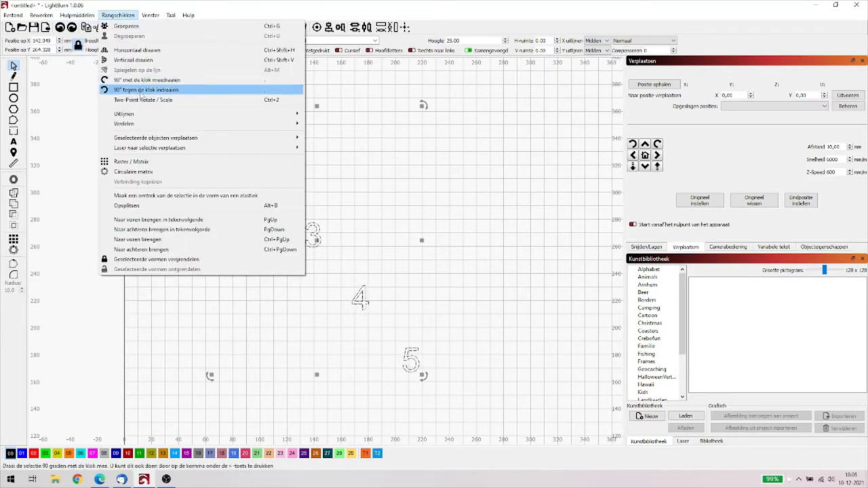
pyautogui.moveTo(147, 114)
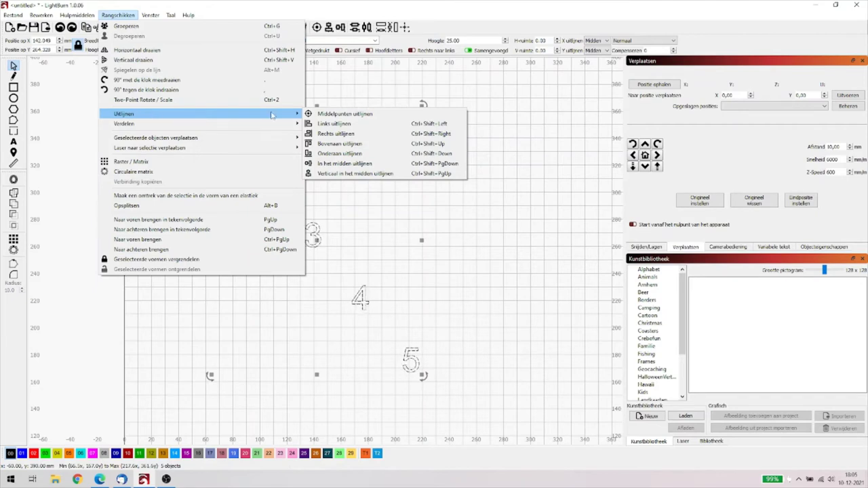
pyautogui.click(341, 134)
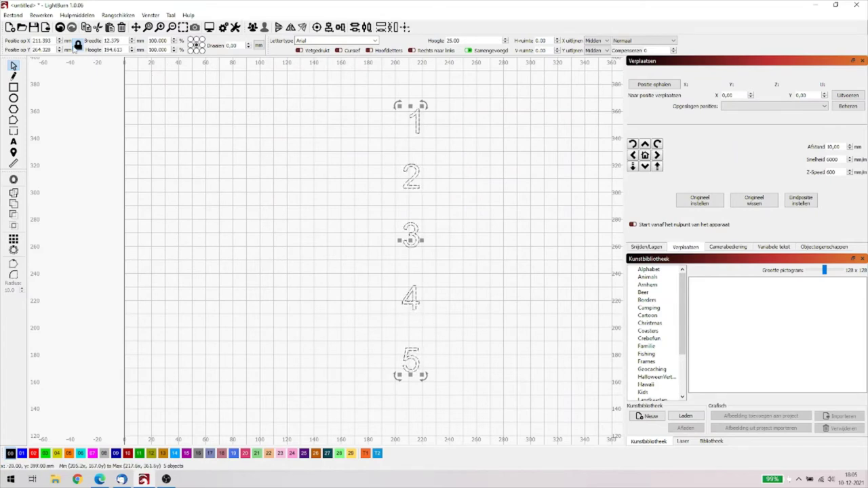
# Step: Undo the right alignment of the five numbers and deselect them
pyautogui.click(60, 28)
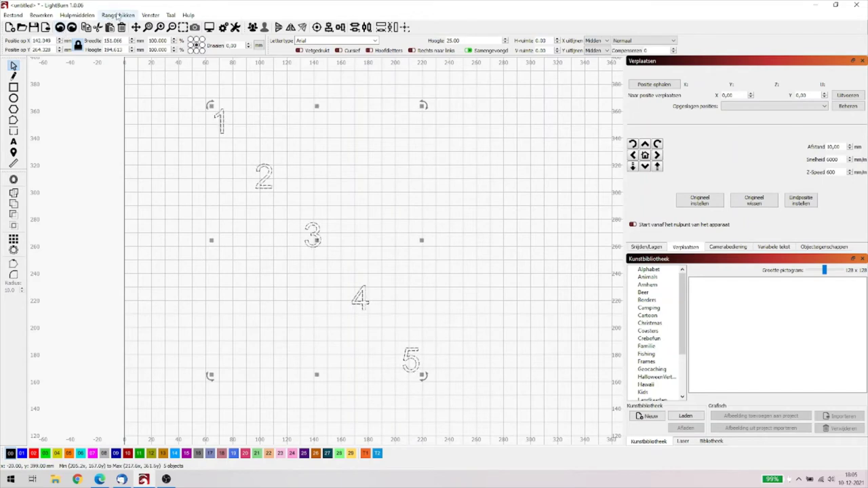
pyautogui.click(501, 352)
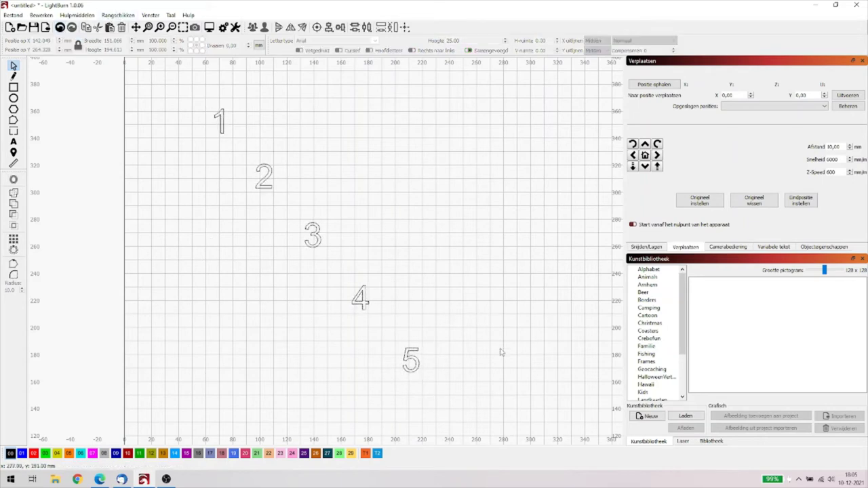
# Step: Select the numbers 1 to 5 again and align their right edges
pyautogui.moveTo(493, 398); pyautogui.dragTo(147, 80)
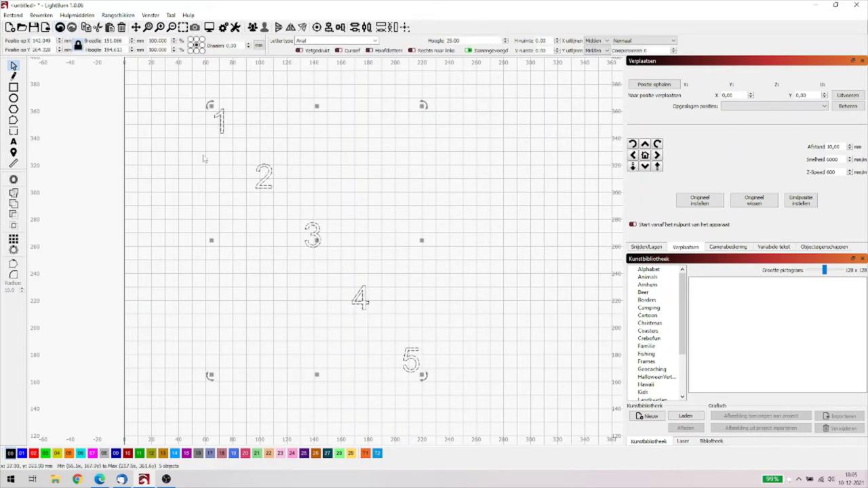
pyautogui.click(118, 15)
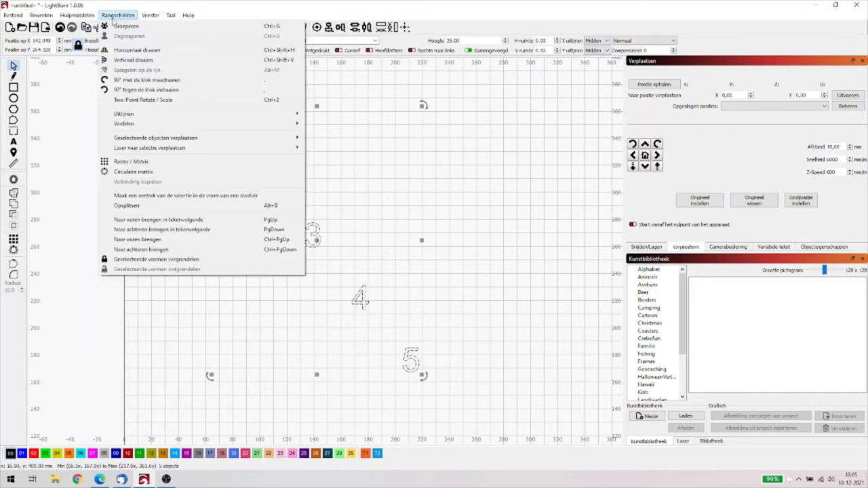
pyautogui.moveTo(143, 113)
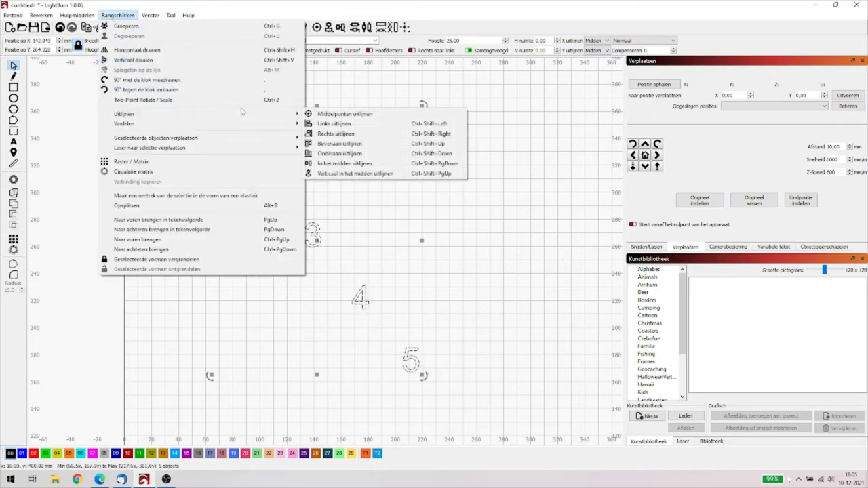
pyautogui.click(328, 135)
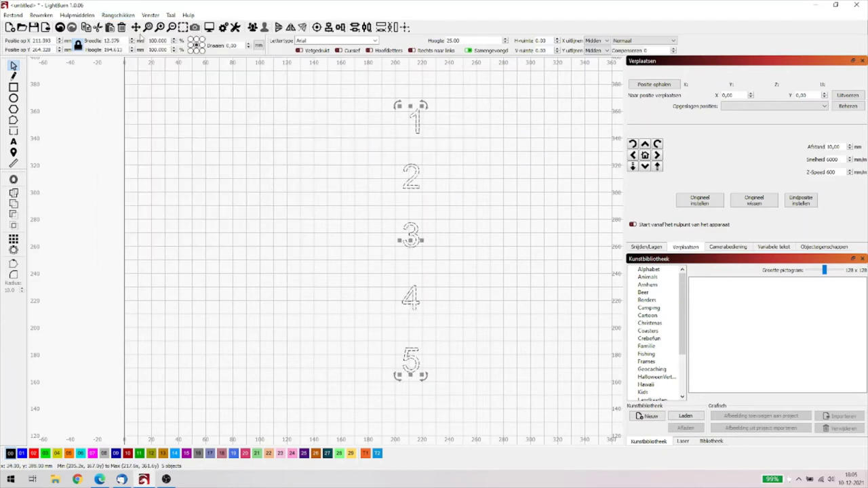
# Step: Undo the right alignment and align the five numbers along their left edges for comparison
pyautogui.click(60, 27)
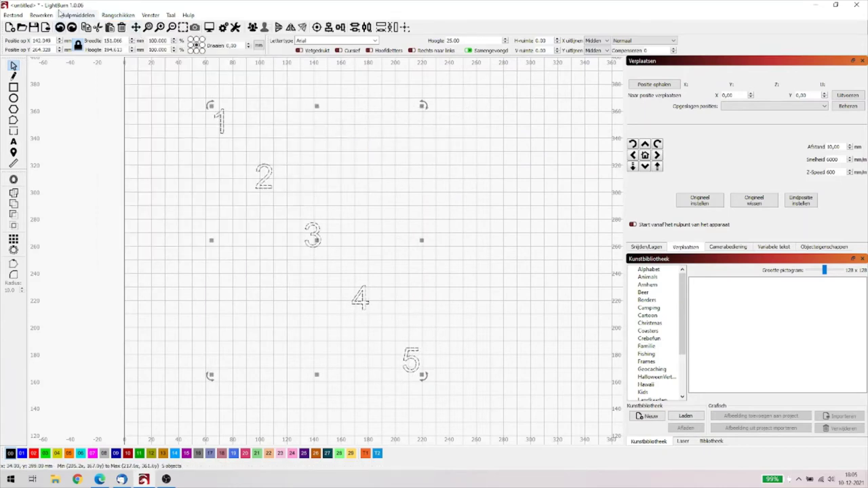
pyautogui.click(127, 16)
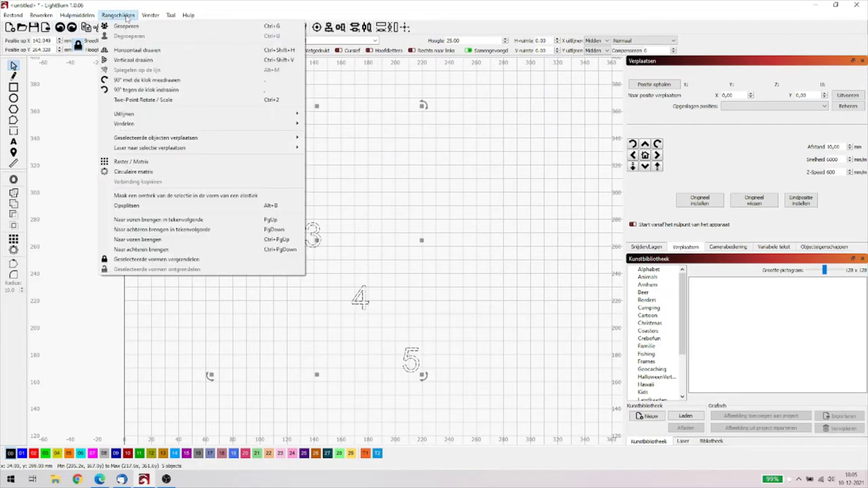
pyautogui.moveTo(147, 114)
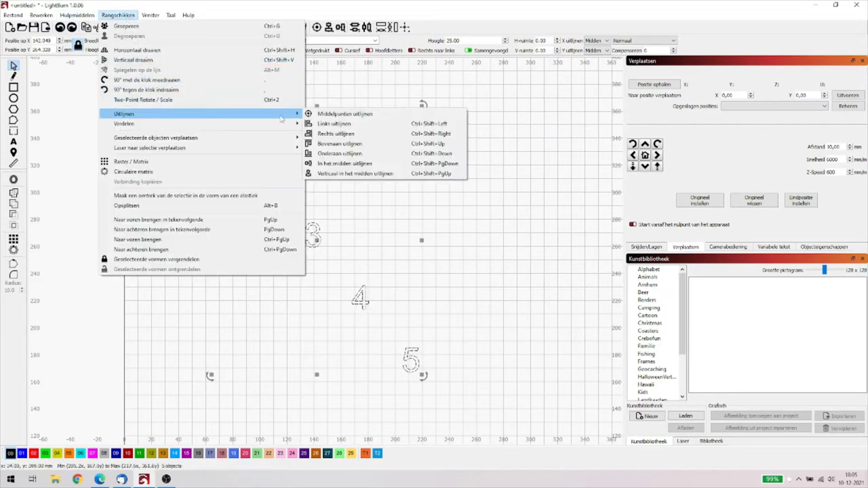
pyautogui.click(328, 125)
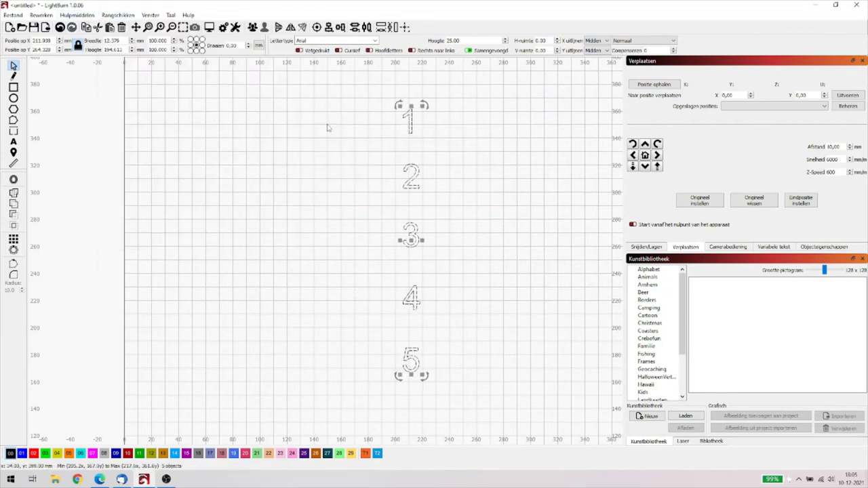
# Step: Undo the left alignment of the five numbers and align them along their top edges instead
pyautogui.click(60, 27)
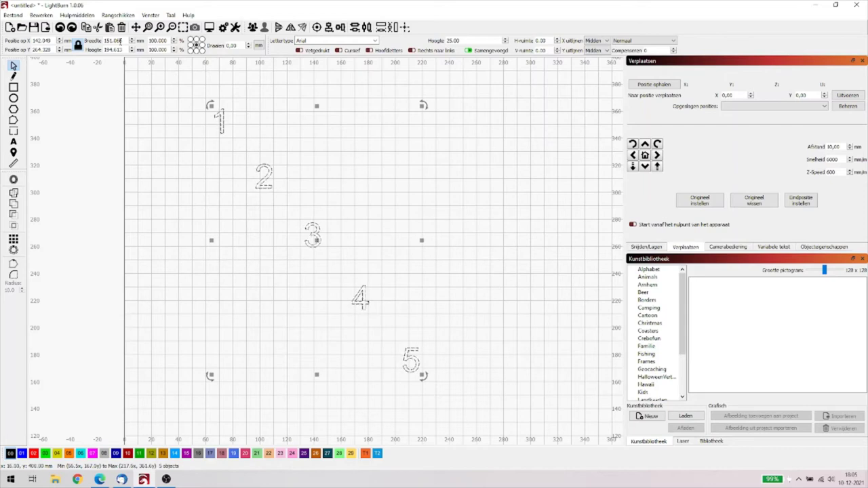
pyautogui.click(115, 16)
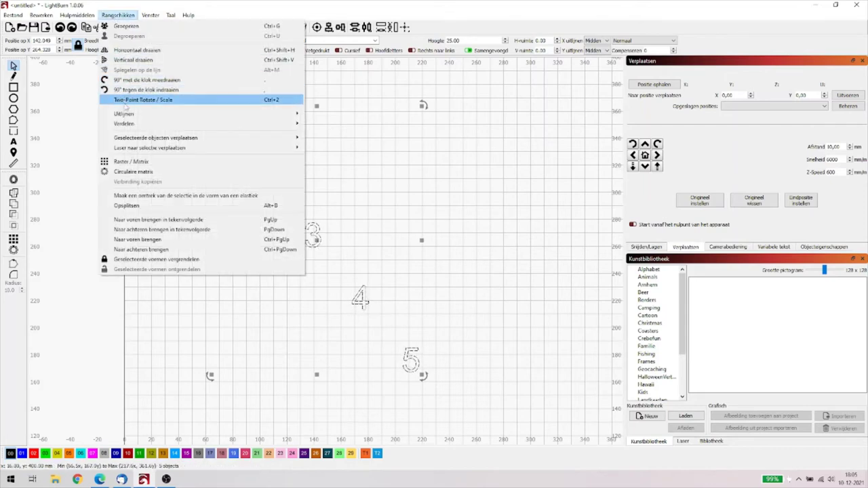
pyautogui.moveTo(198, 113)
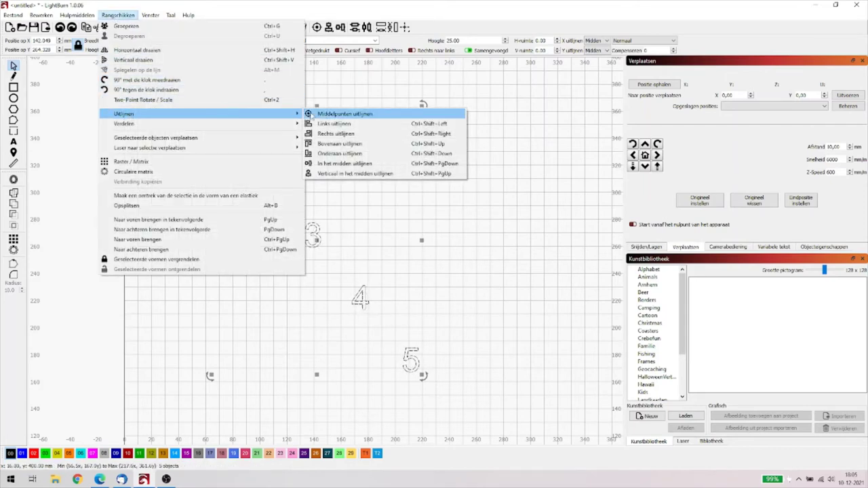
pyautogui.click(342, 145)
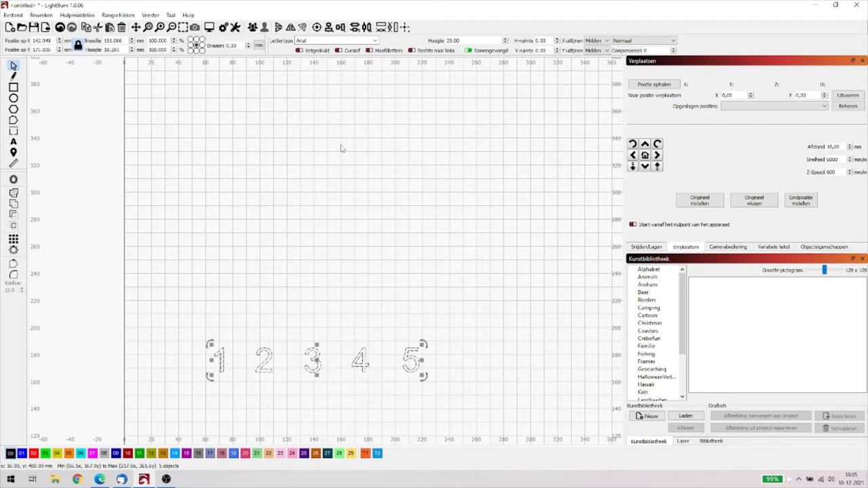
# Step: Undo the top alignment and align the five numbers along their bottom edges
pyautogui.click(60, 28)
pyautogui.click(118, 15)
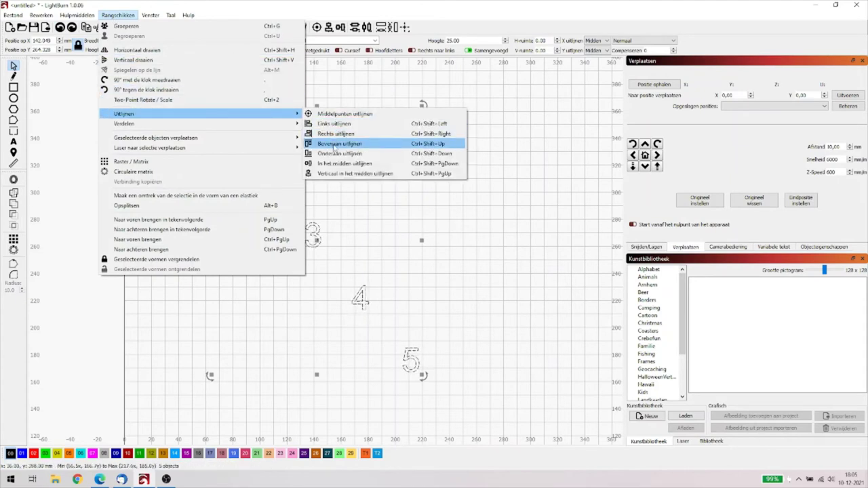
pyautogui.click(342, 154)
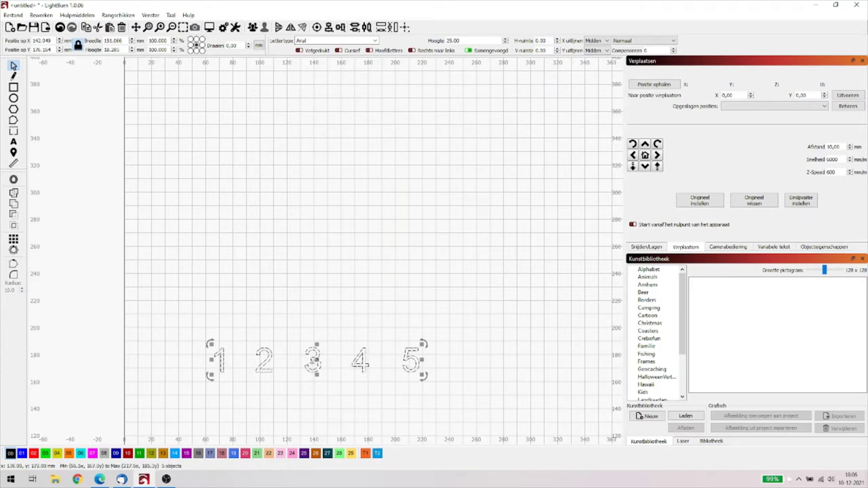
# Step: Move the bottom-aligned row to about X 152, Y 191 mm, and undo both the move and the bottom alignment
pyautogui.moveTo(314, 359); pyautogui.dragTo(329, 339)
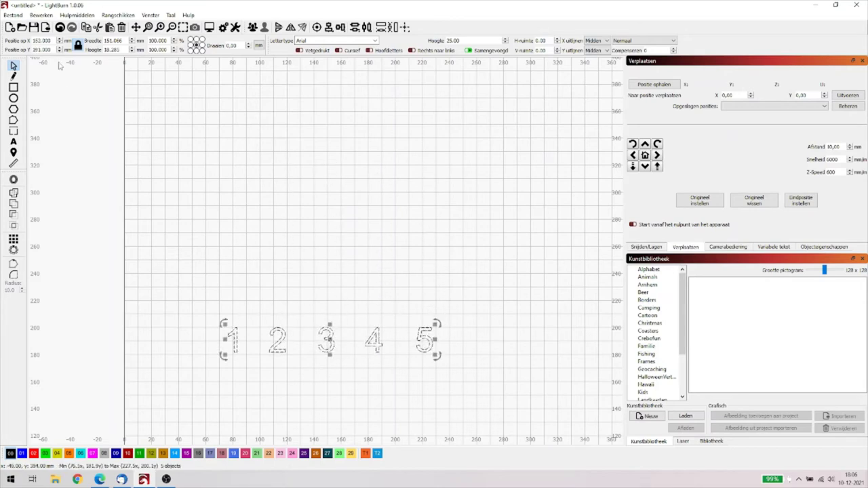
pyautogui.click(61, 27)
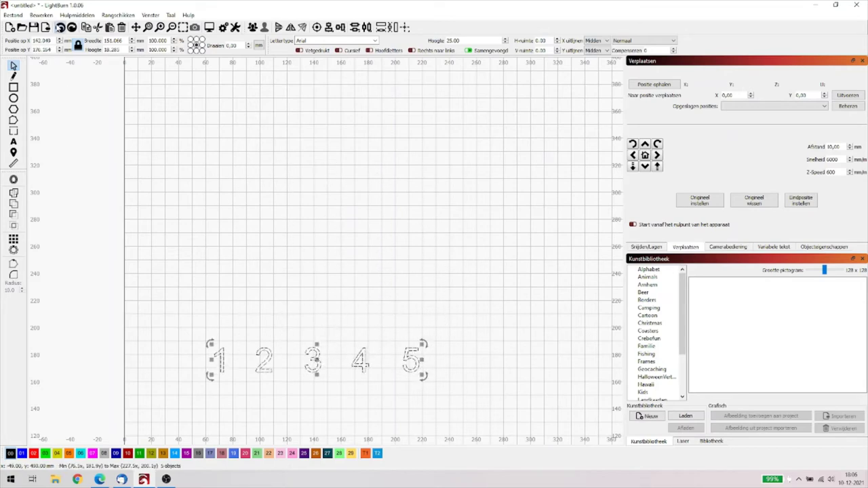
pyautogui.click(60, 27)
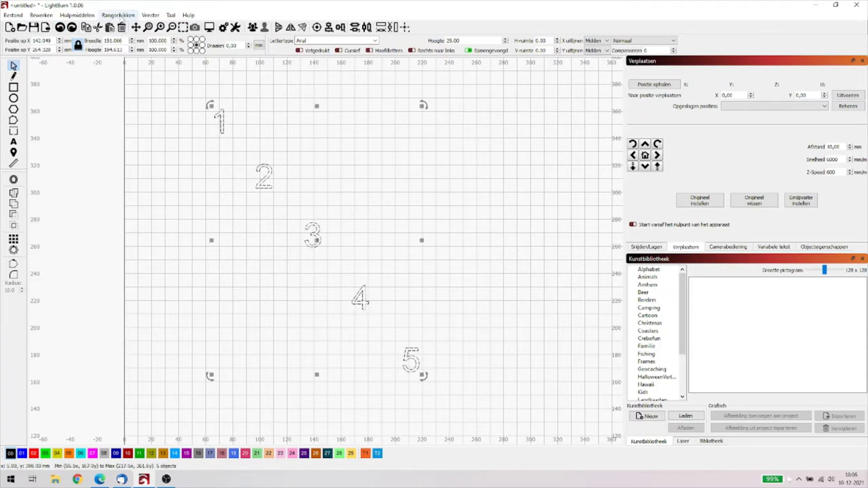
# Step: Align the centres of the five numbers in one horizontal row with "In het midden uitlijnen" and undo it
pyautogui.click(118, 15)
pyautogui.moveTo(164, 113)
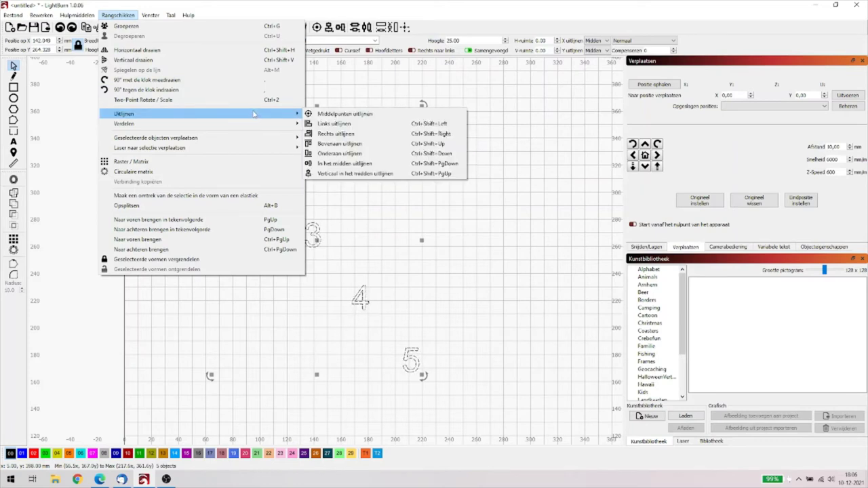
pyautogui.moveTo(300, 115)
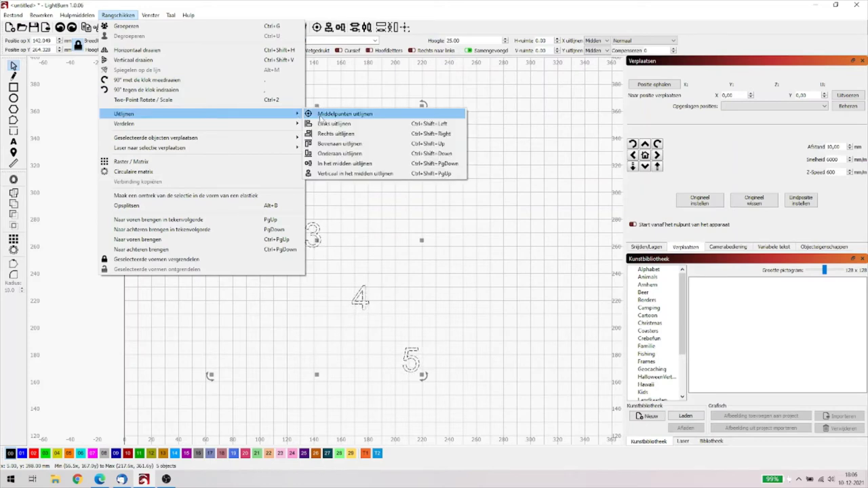
pyautogui.click(344, 165)
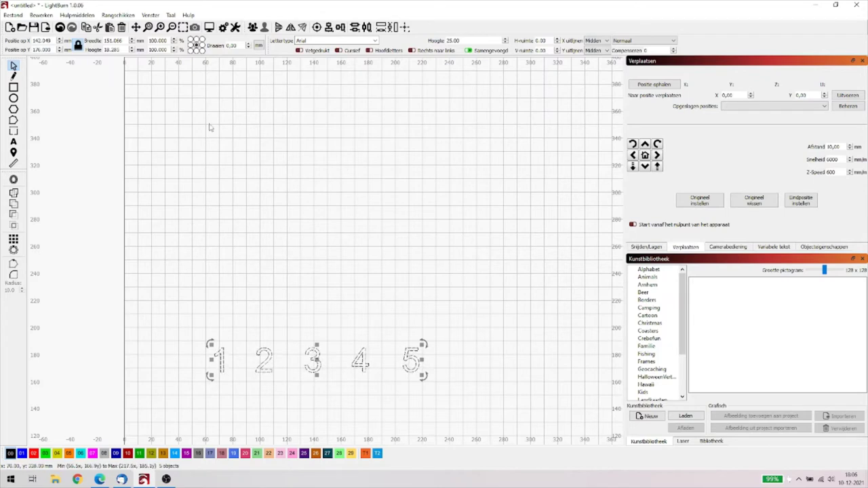
pyautogui.click(60, 27)
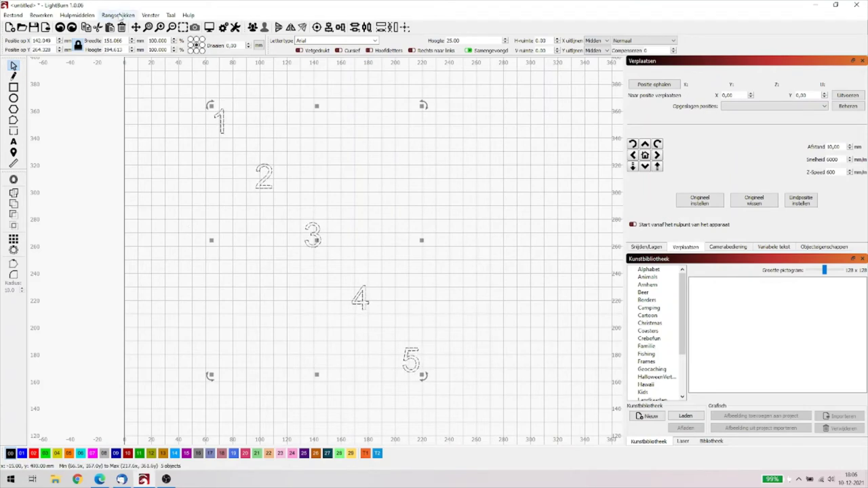
# Step: Align the five numbers in a centred row, stack them with vertical centre alignment, and undo both alignments
pyautogui.click(119, 15)
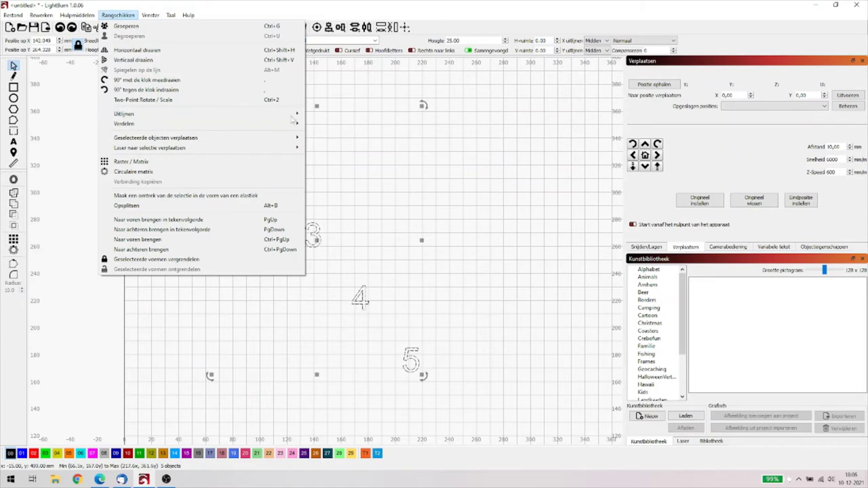
pyautogui.moveTo(294, 115)
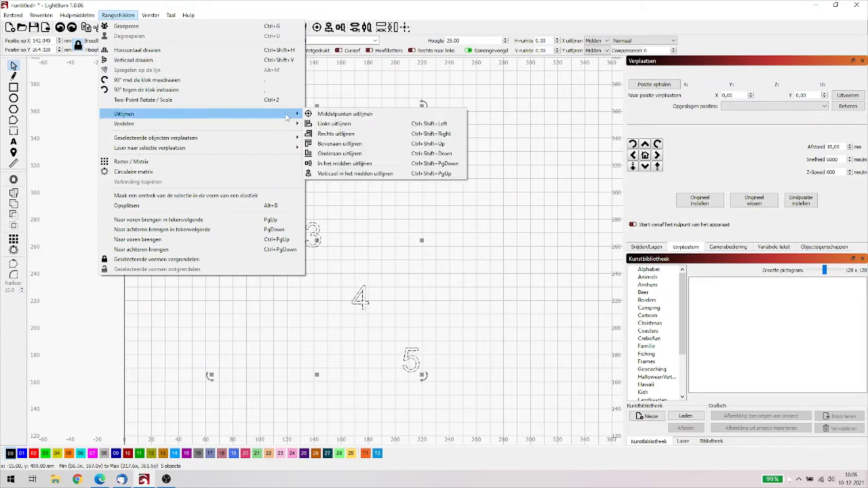
pyautogui.click(353, 163)
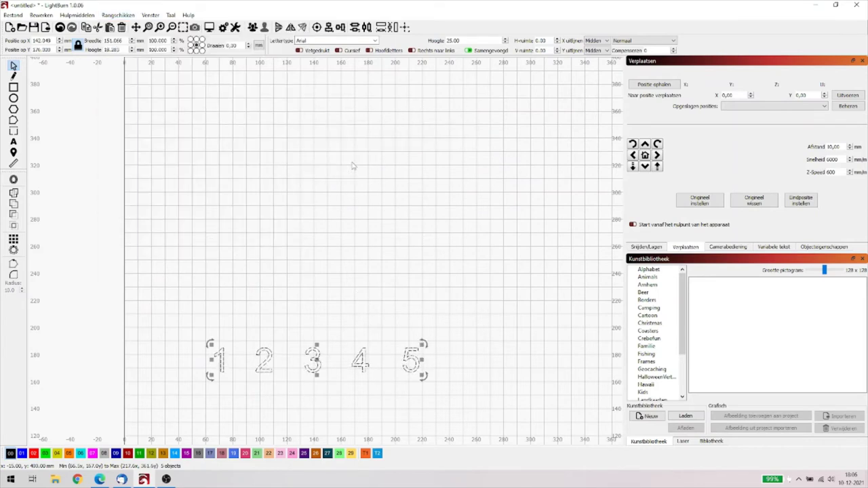
pyautogui.click(118, 15)
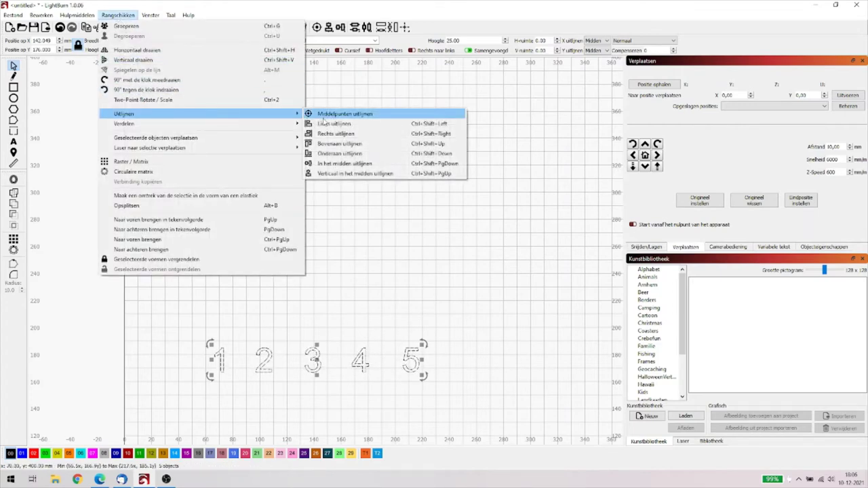
pyautogui.click(350, 174)
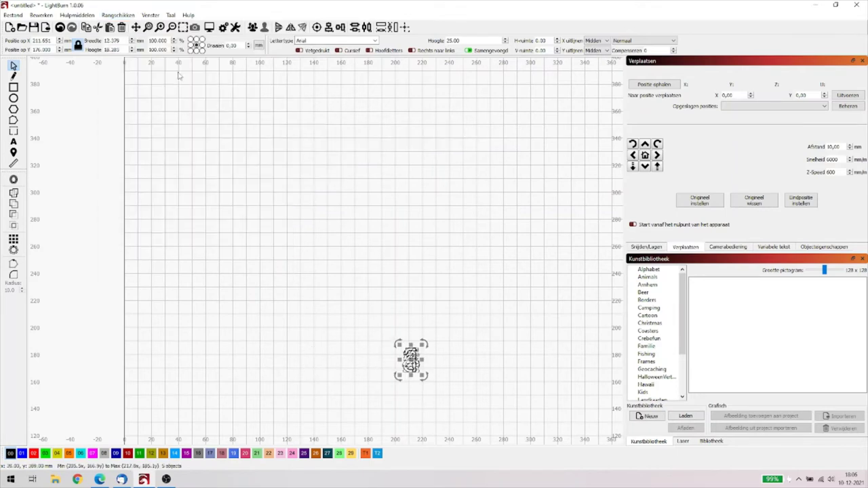
pyautogui.click(60, 29)
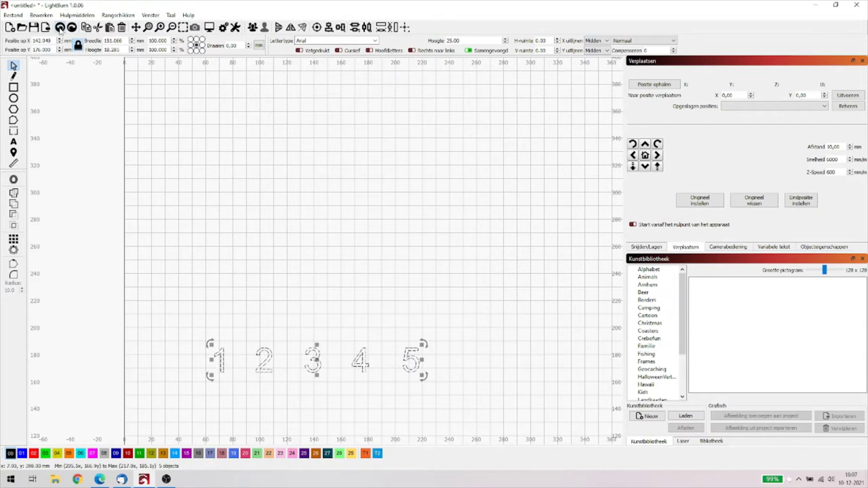
pyautogui.click(60, 28)
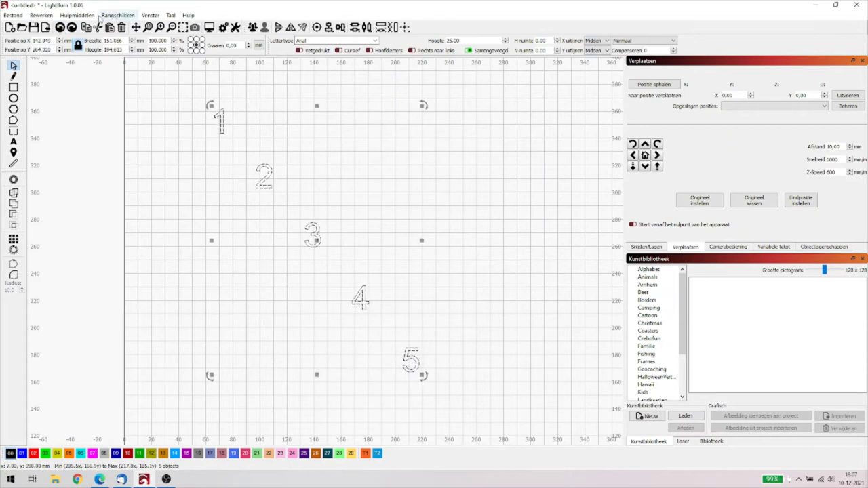
# Step: Align the five numbers in one centred column with "Verticaal in het midden uitlijnen" and undo it
pyautogui.click(102, 15)
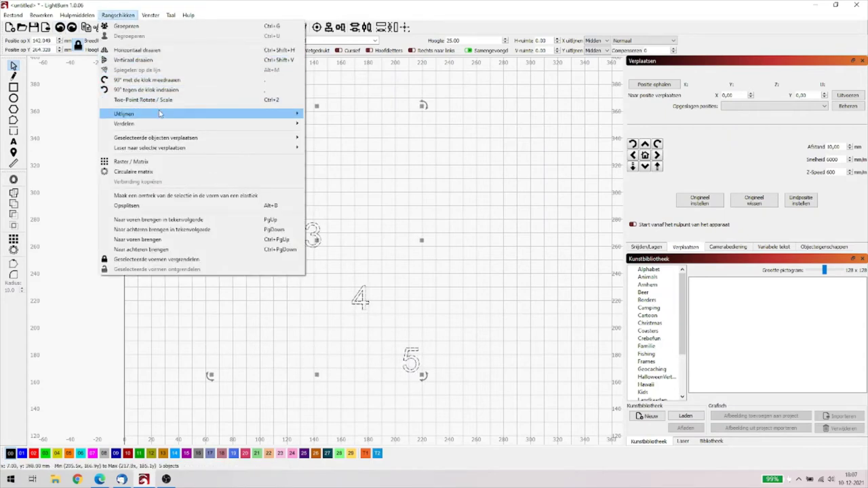
pyautogui.moveTo(235, 115)
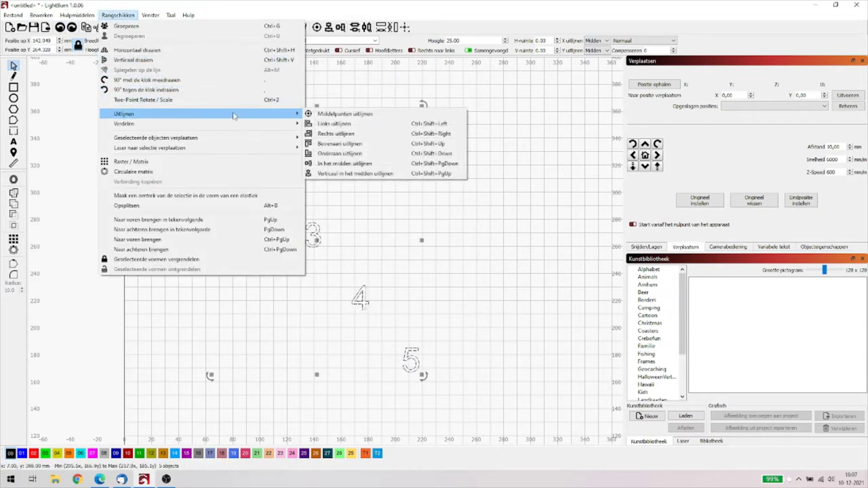
pyautogui.click(347, 173)
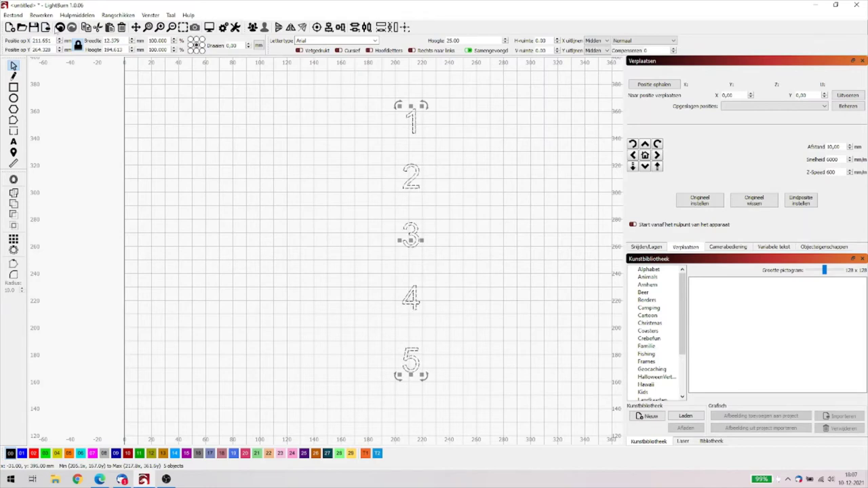
pyautogui.click(60, 27)
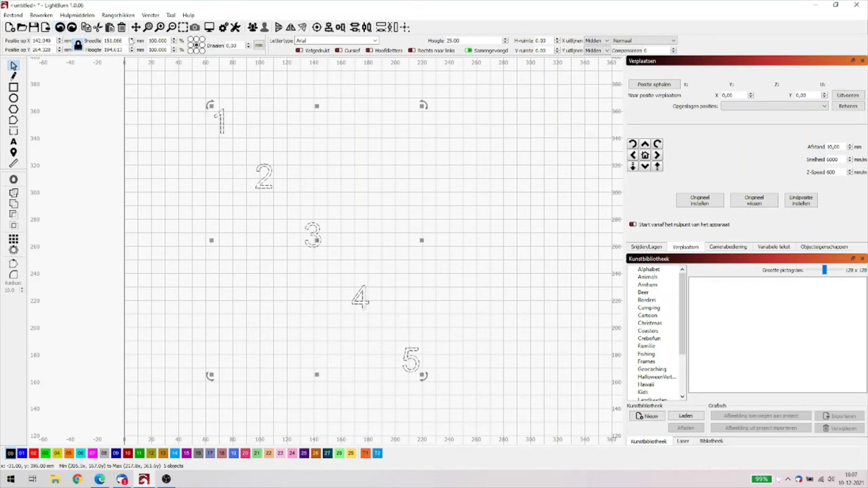
# Step: Distribute the horizontal space evenly between the five numbers with "H-ruimte verdelen", applying the command twice
pyautogui.click(118, 15)
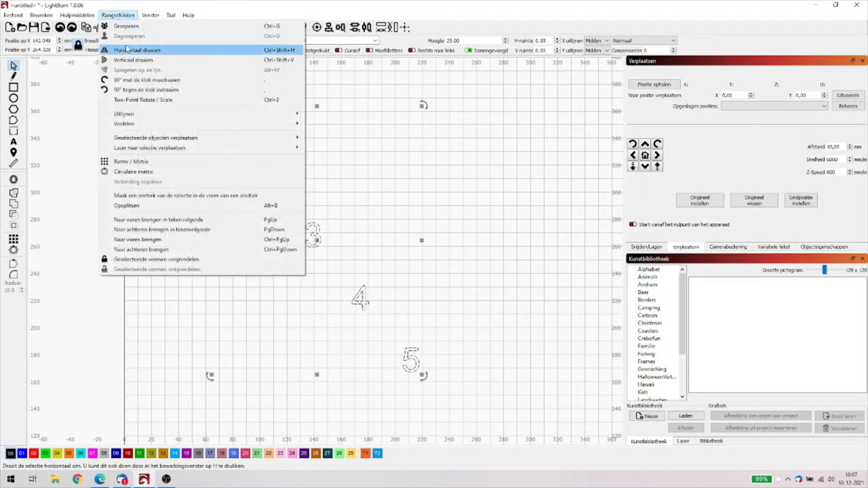
pyautogui.moveTo(135, 117)
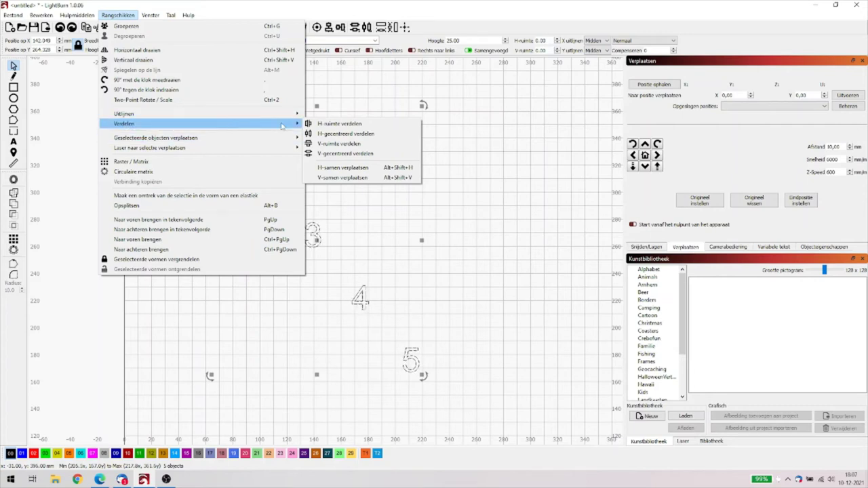
pyautogui.click(334, 125)
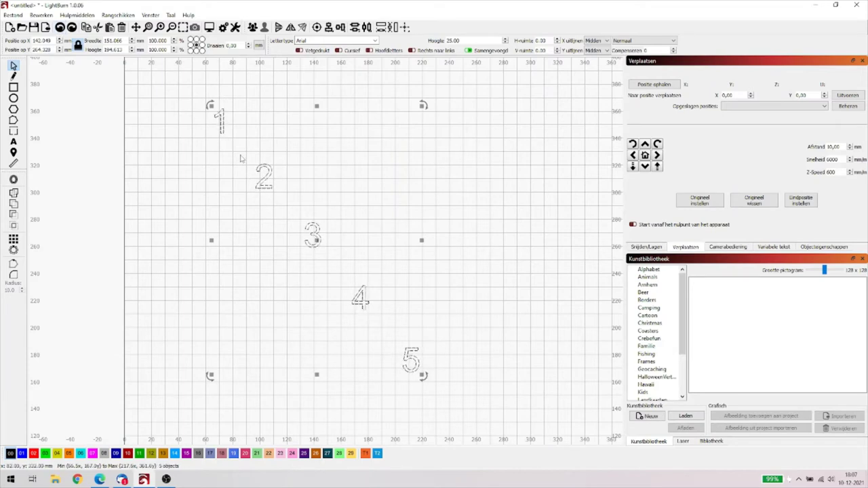
pyautogui.click(118, 15)
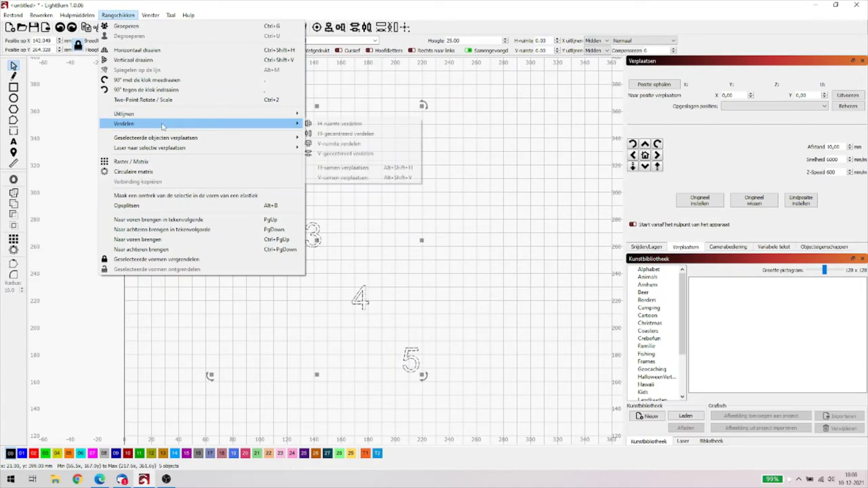
pyautogui.moveTo(276, 128)
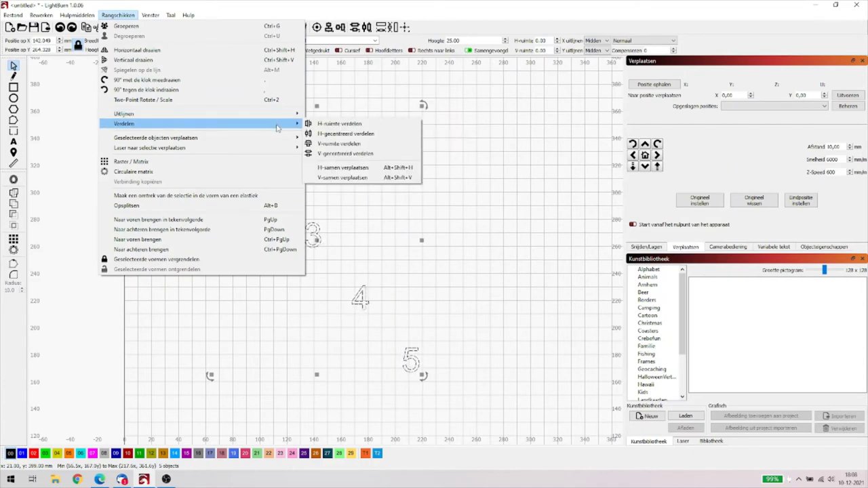
pyautogui.click(345, 126)
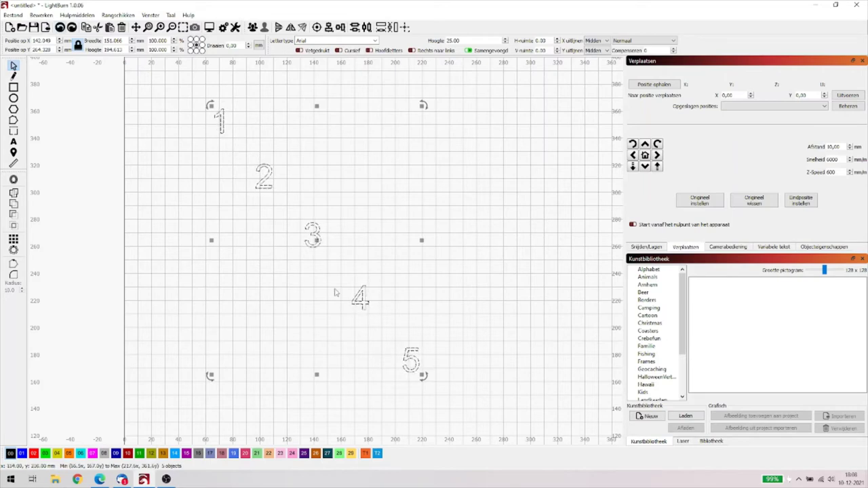
# Step: Move only the number 4 down to about X 173, Y 211 mm and reselect all five numbers
pyautogui.click(498, 255)
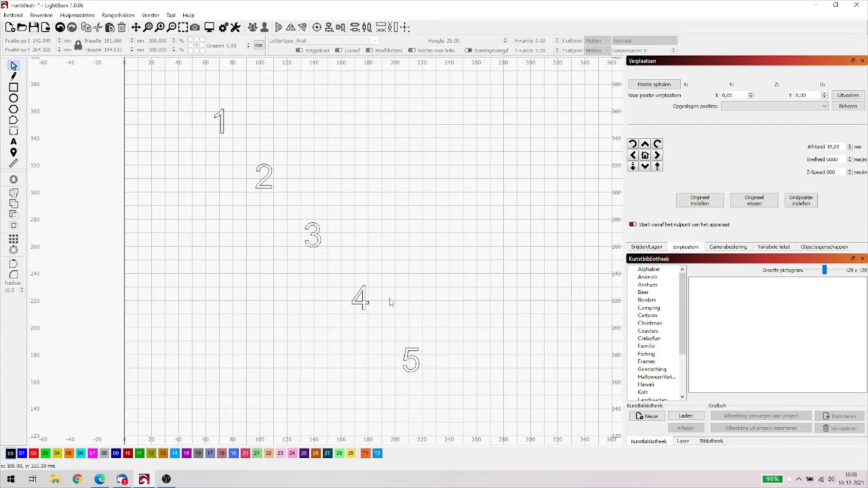
pyautogui.click(363, 306)
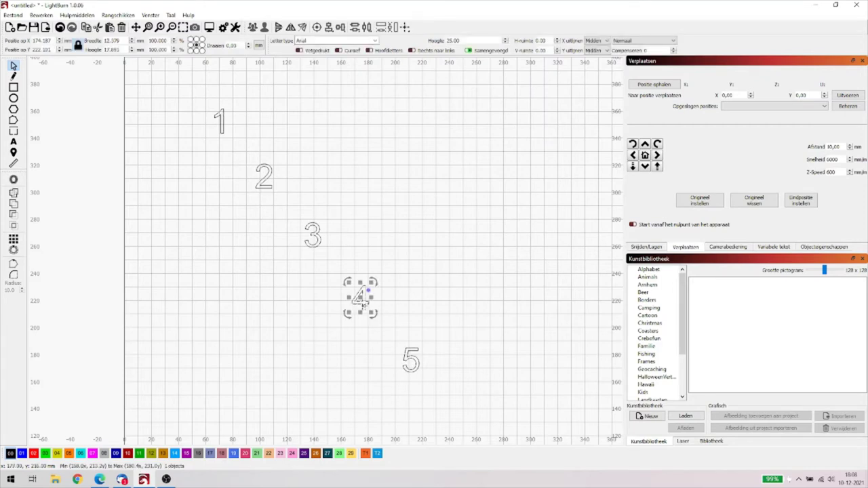
pyautogui.moveTo(362, 299); pyautogui.dragTo(361, 313)
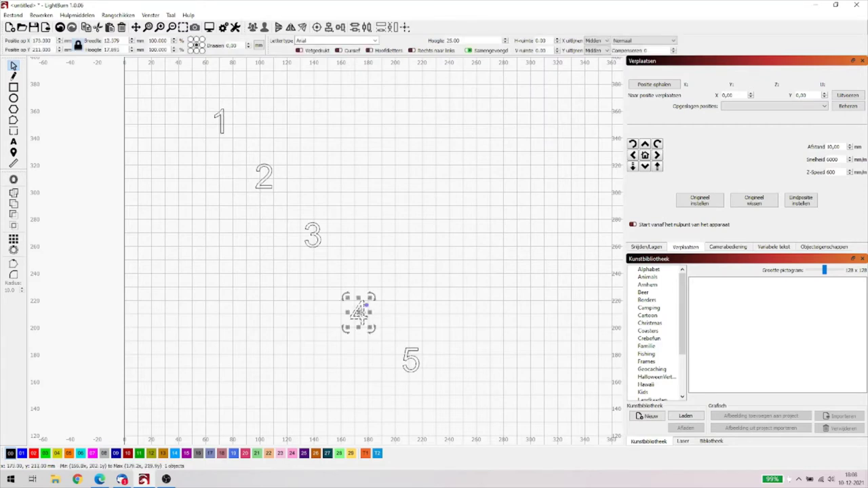
pyautogui.click(524, 299)
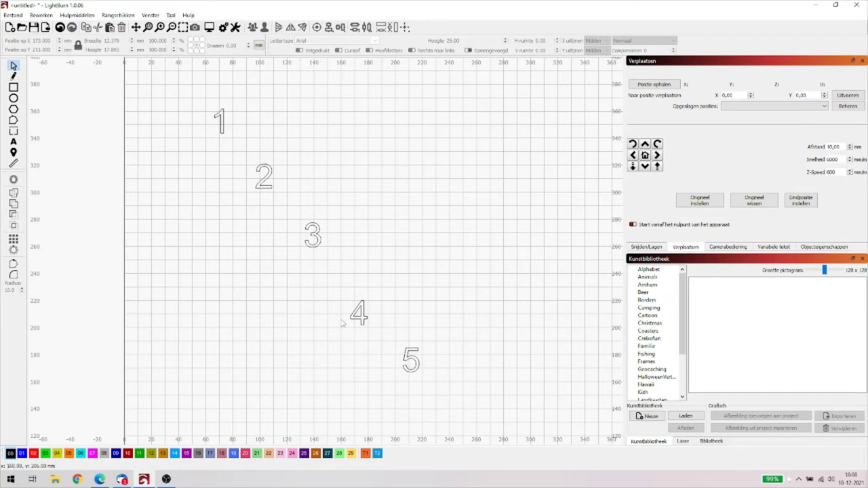
pyautogui.moveTo(451, 396); pyautogui.dragTo(293, 294)
pyautogui.moveTo(181, 164); pyautogui.dragTo(145, 89)
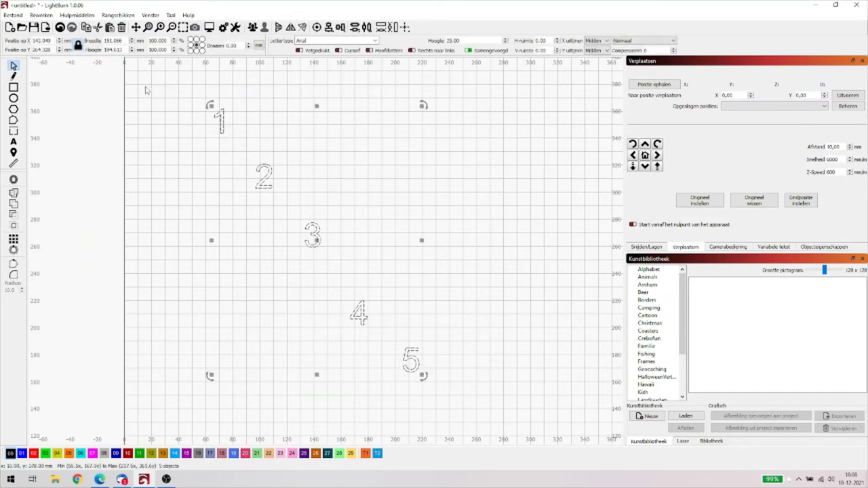
# Step: Distribute the five numbers evenly by their horizontal centres with "H-gecentreerd verdelen" and undo it, doing this twice
pyautogui.click(118, 15)
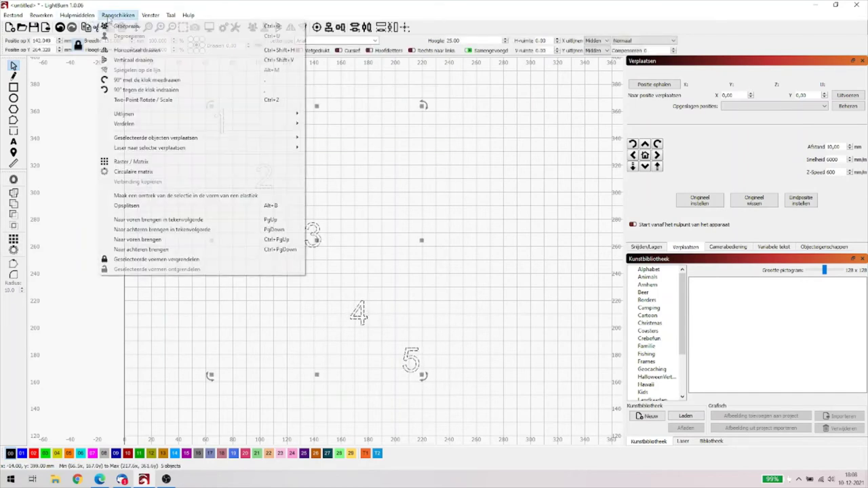
pyautogui.moveTo(224, 124)
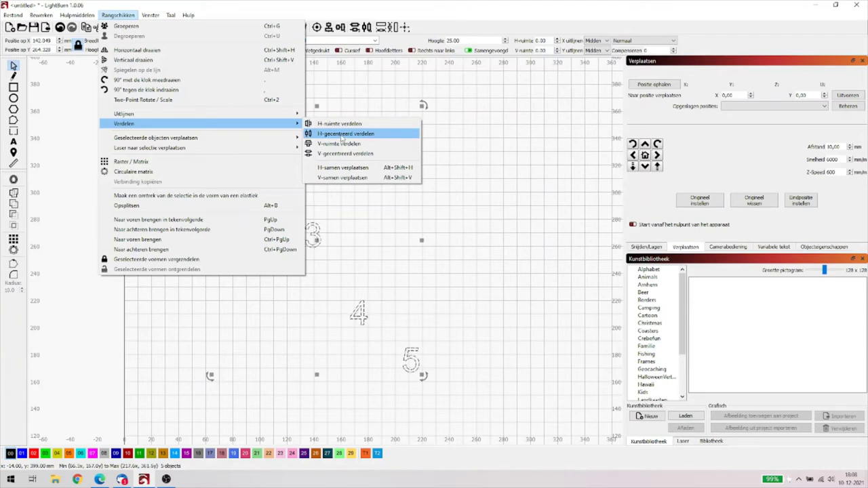
pyautogui.click(341, 138)
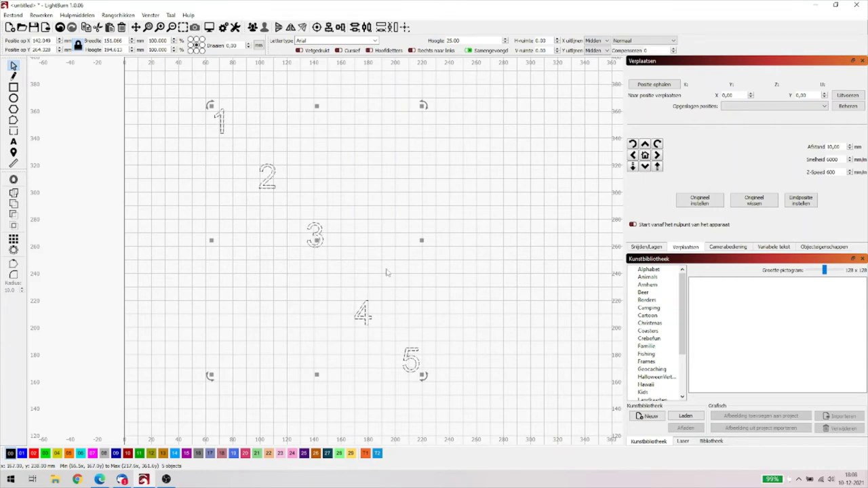
pyautogui.click(60, 28)
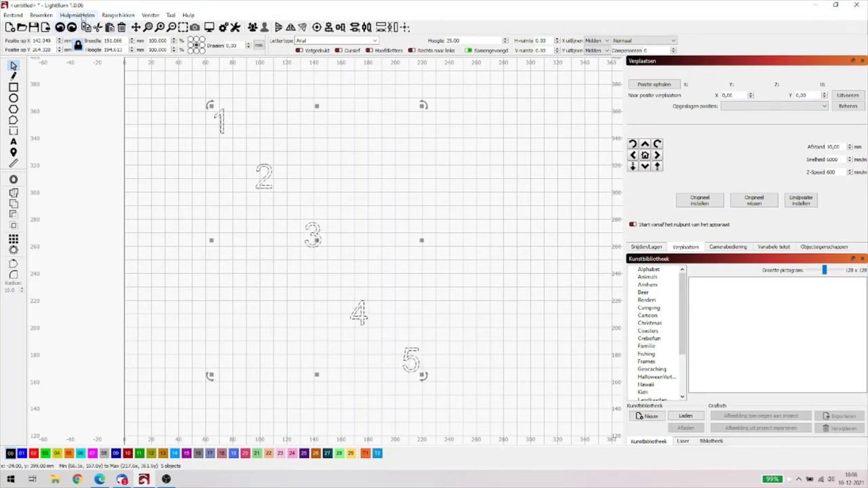
pyautogui.click(114, 16)
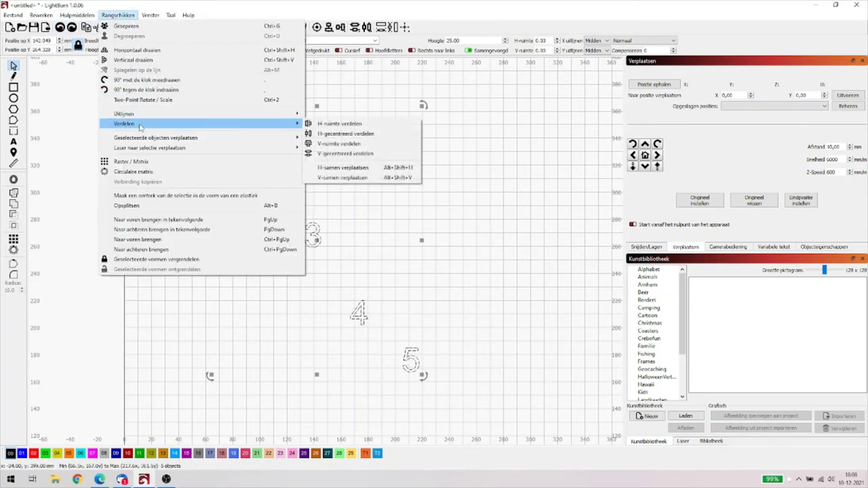
pyautogui.click(337, 135)
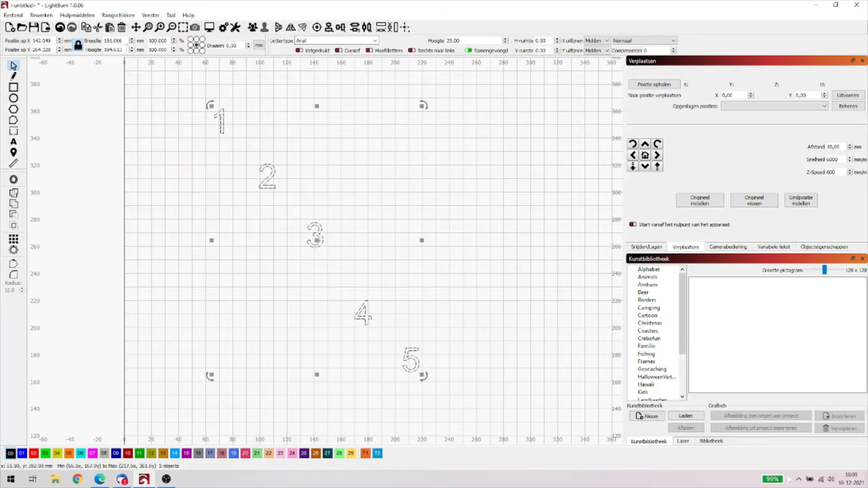
pyautogui.click(60, 27)
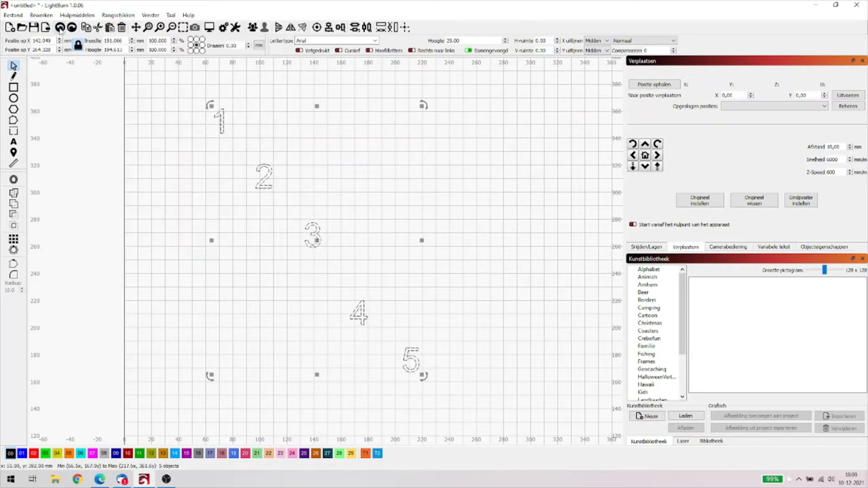
# Step: Distribute the vertical space evenly between the five numbers with "V-ruimte verdelen" and undo it
pyautogui.click(110, 15)
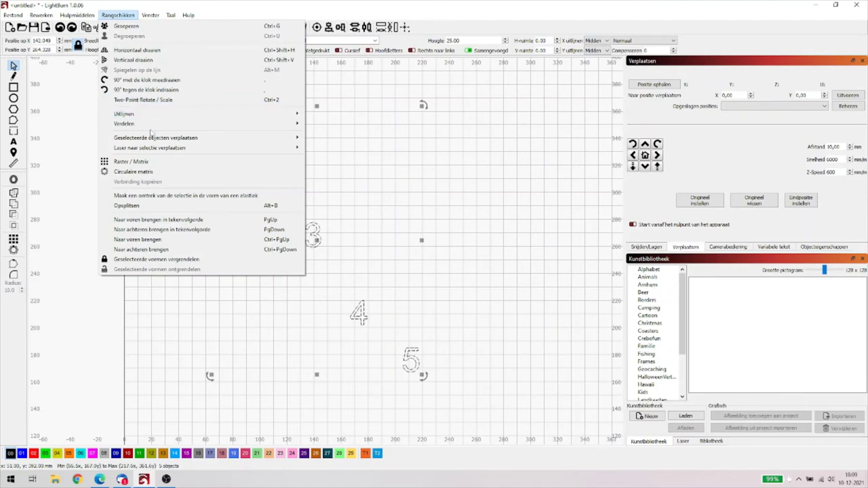
pyautogui.moveTo(150, 122)
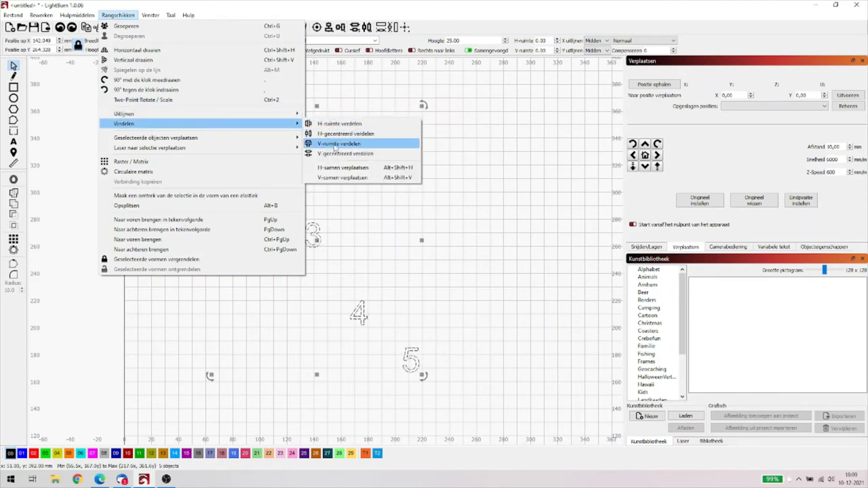
pyautogui.click(335, 144)
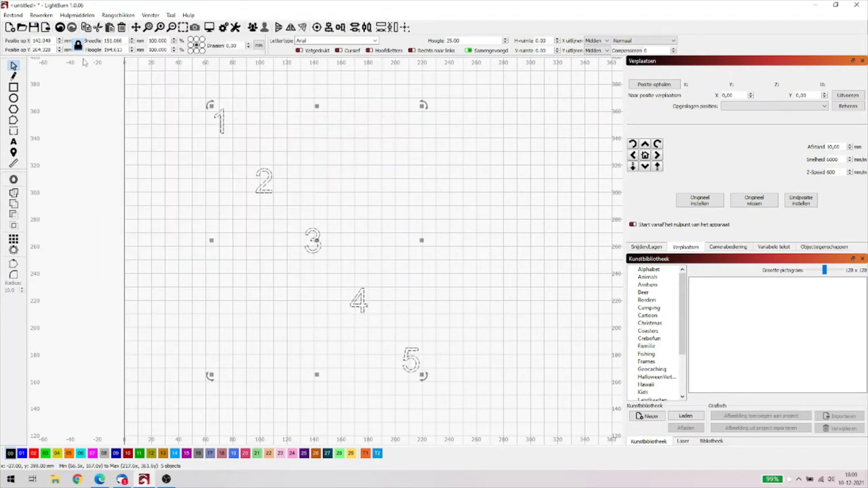
pyautogui.click(60, 27)
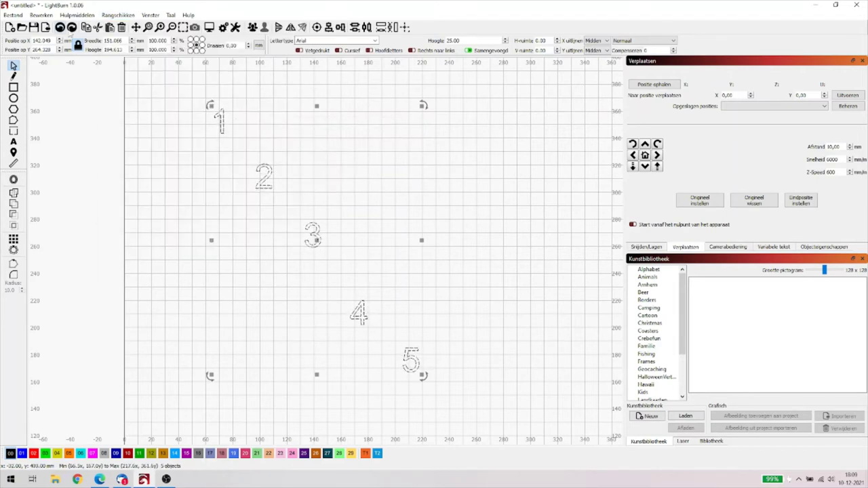
# Step: Distribute the five numbers evenly by their centres, vertically with "V-gecentreerd verdelen" and horizontally with "H-gecentreerd verdelen"
pyautogui.click(117, 15)
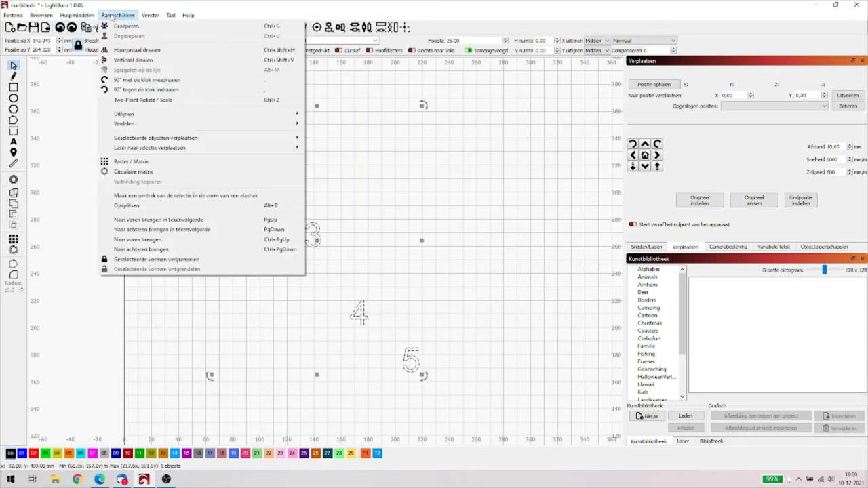
pyautogui.moveTo(137, 127)
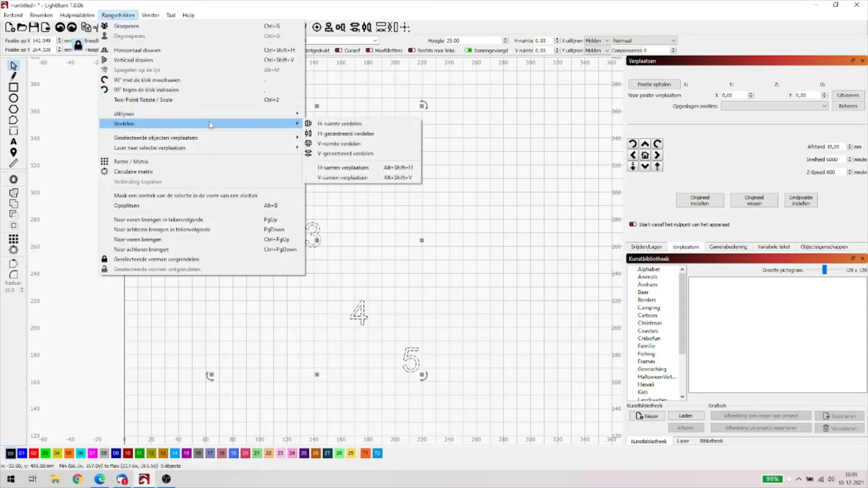
pyautogui.click(335, 155)
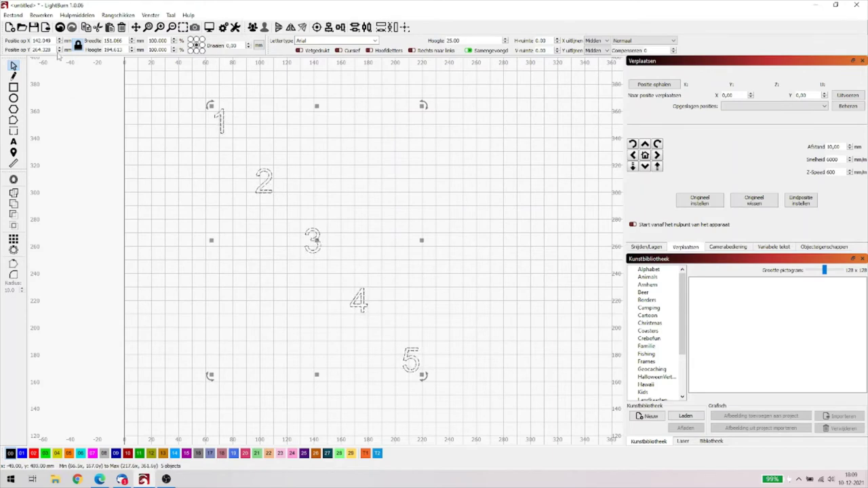
pyautogui.click(118, 15)
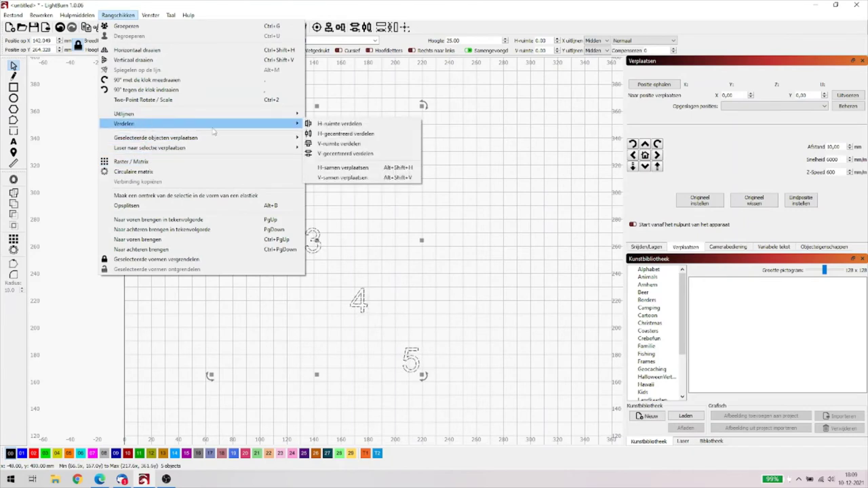
pyautogui.click(334, 136)
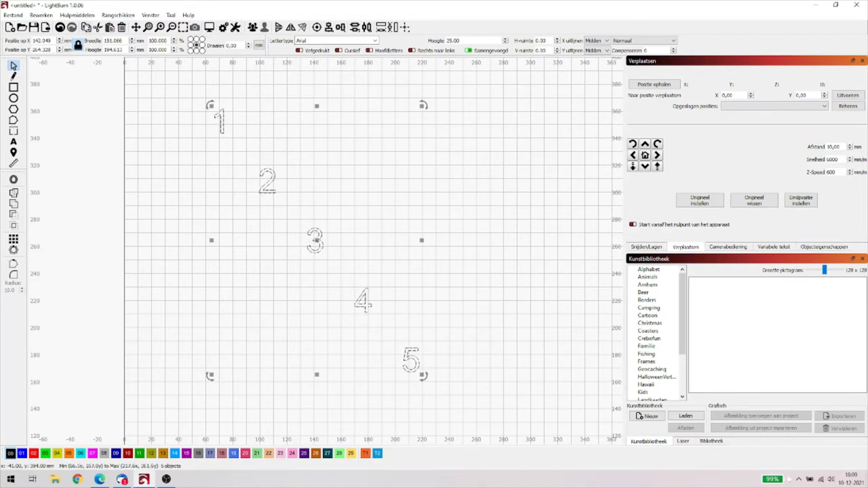
# Step: Move the five numbers together horizontally with "H-samen verplaatsen", stretch the selection to about 65 mm wide, and undo both changes
pyautogui.click(118, 15)
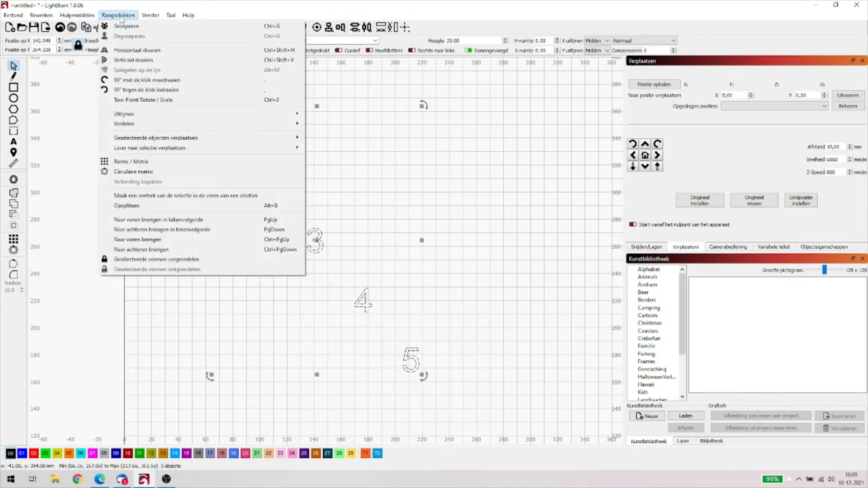
pyautogui.moveTo(145, 129)
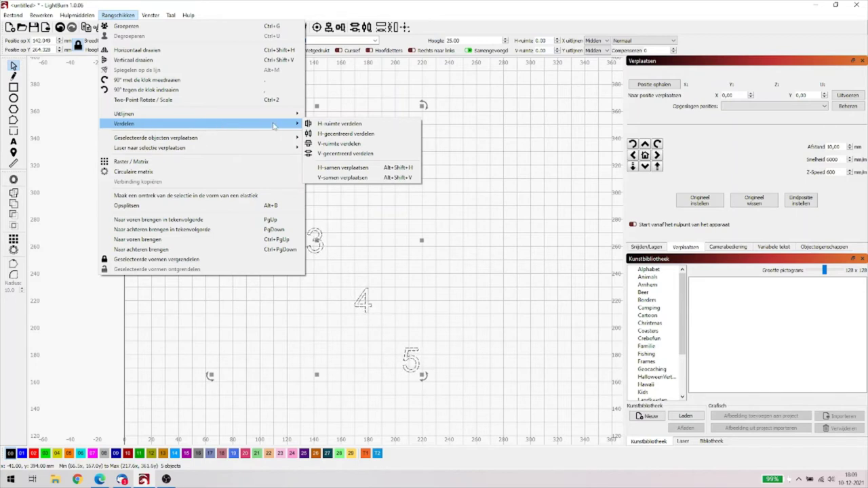
pyautogui.click(344, 168)
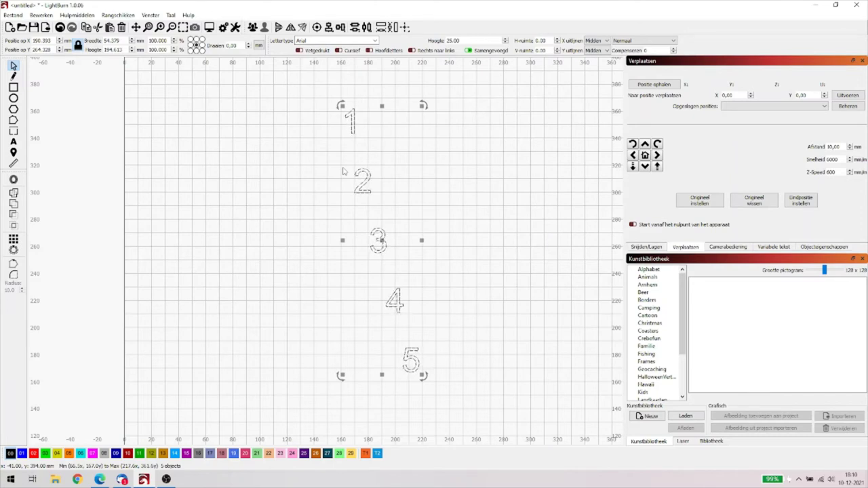
pyautogui.moveTo(344, 241)
pyautogui.mouseDown()
pyautogui.moveTo(270, 239)
pyautogui.moveTo(329, 239)
pyautogui.mouseUp()
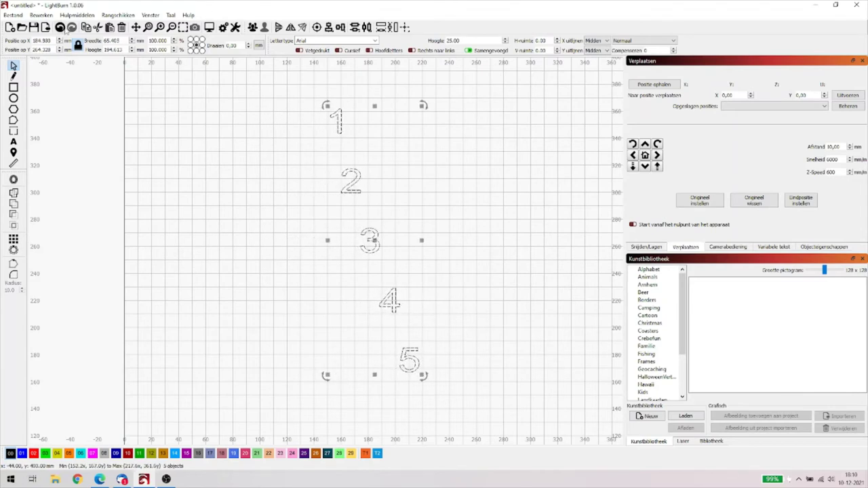
pyautogui.click(61, 28)
pyautogui.click(60, 28)
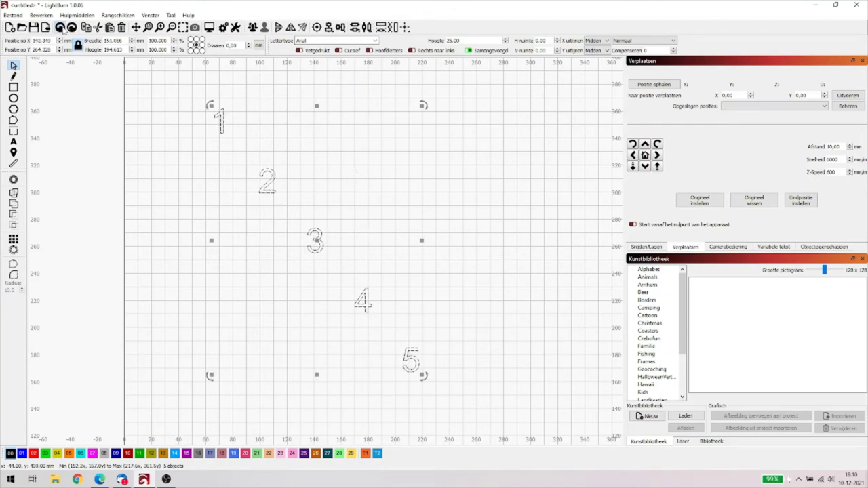
# Step: Move the five numbers together vertically with "V-samen verplaatsen" and undo it
pyautogui.click(117, 15)
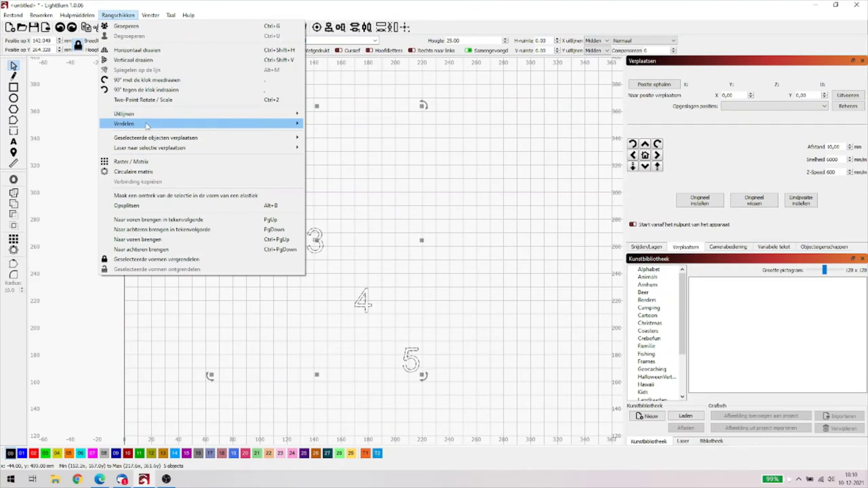
pyautogui.moveTo(216, 127)
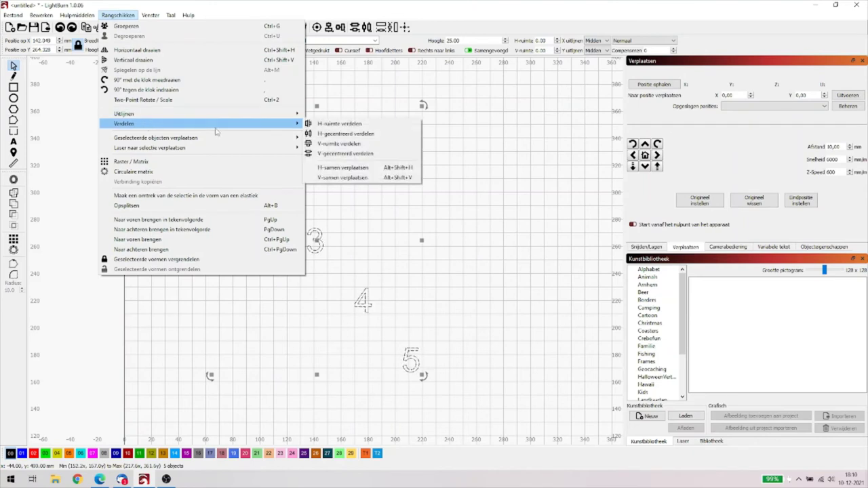
pyautogui.click(343, 177)
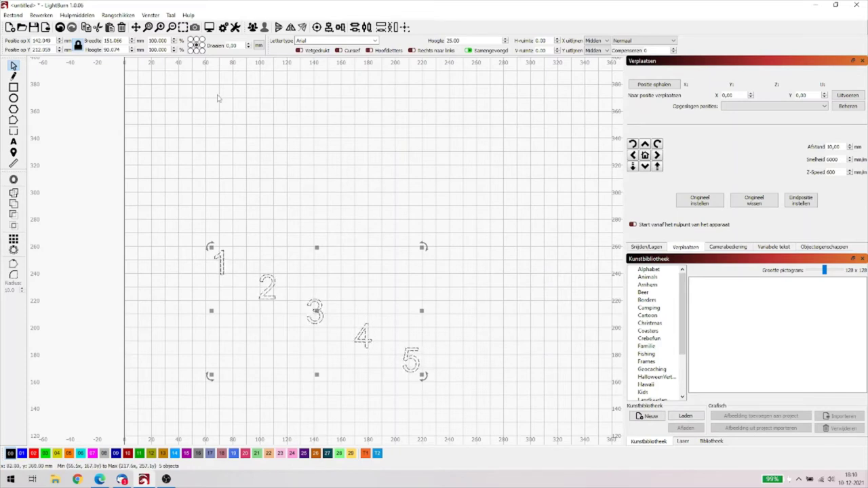
pyautogui.click(60, 28)
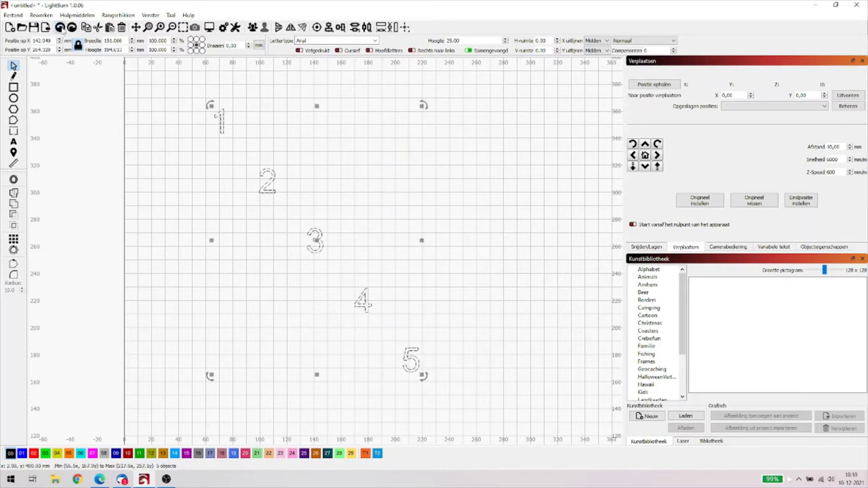
# Step: Move only the number 5 to the laser position with "Naar laserpositie verplaatsen" and undo the move
pyautogui.click(120, 15)
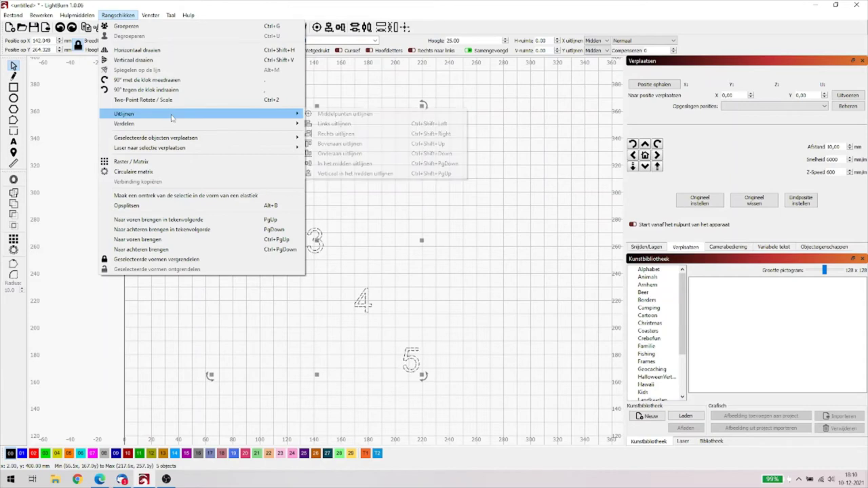
pyautogui.moveTo(168, 137)
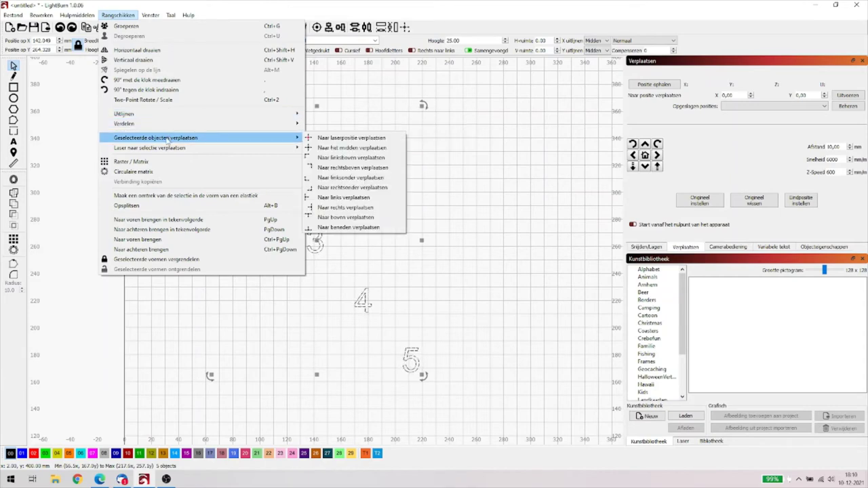
pyautogui.click(525, 236)
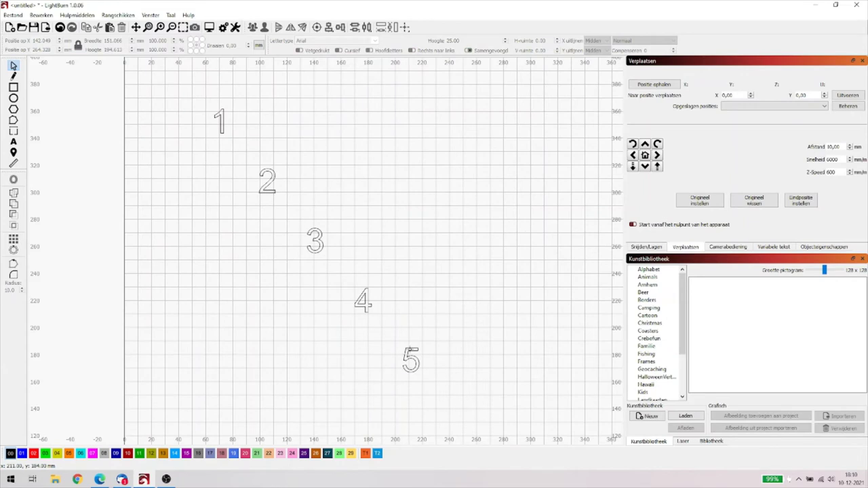
pyautogui.click(406, 350)
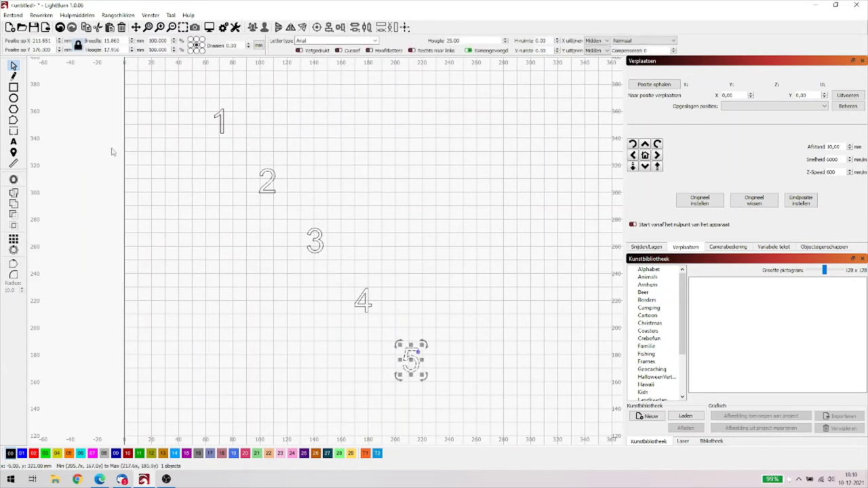
pyautogui.click(118, 15)
pyautogui.moveTo(151, 139)
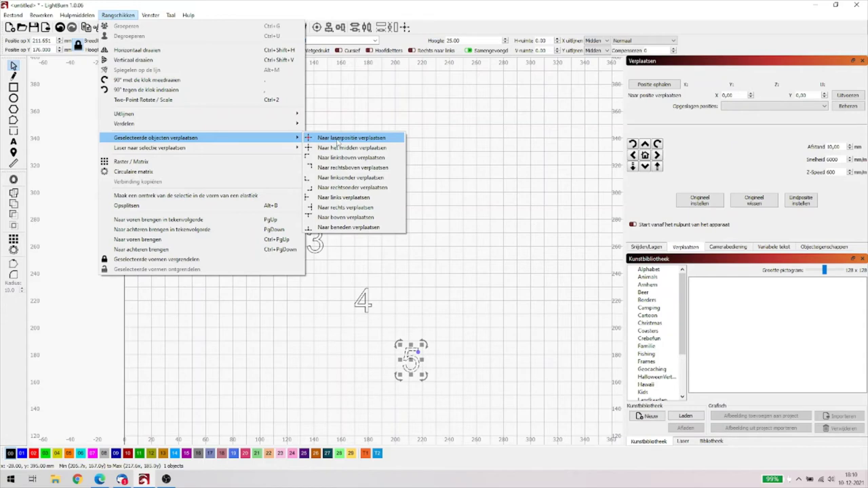
pyautogui.click(338, 141)
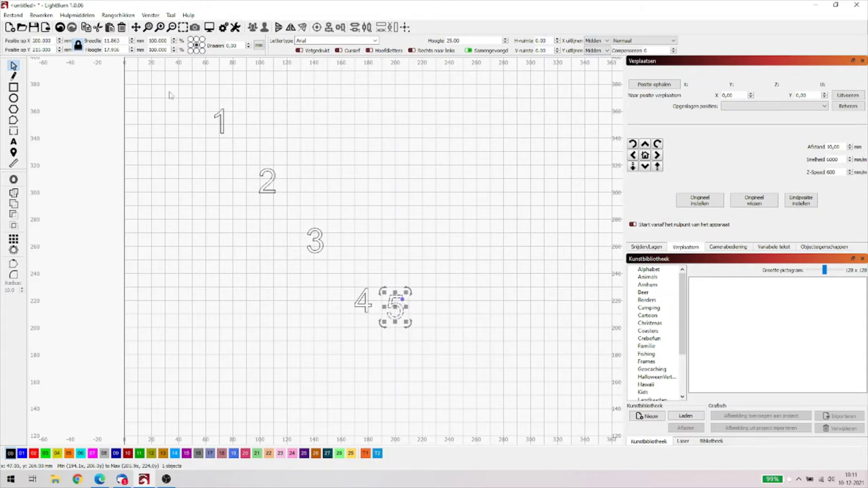
pyautogui.click(60, 27)
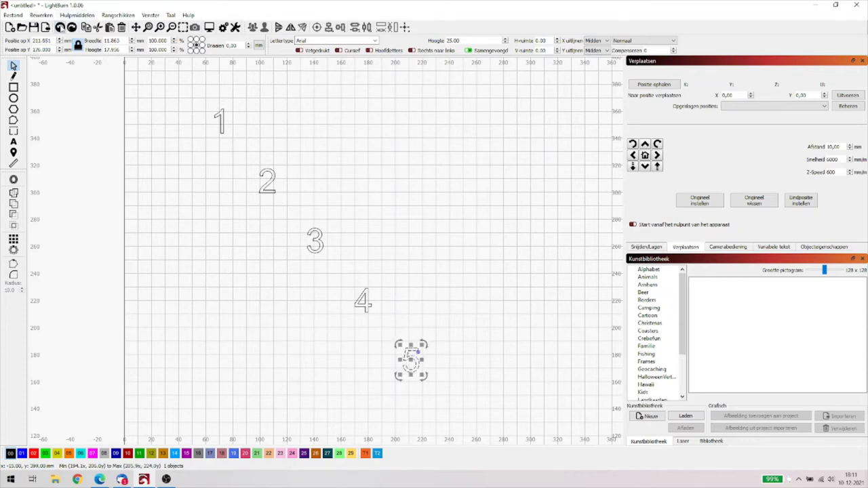
# Step: Move the selected number 5 to the centre of the work area and on to its upper-left corner
pyautogui.click(117, 15)
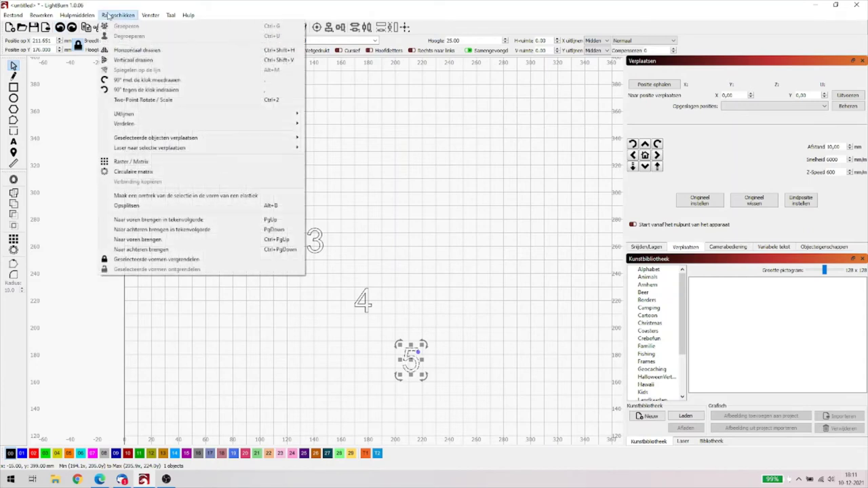
pyautogui.moveTo(165, 139)
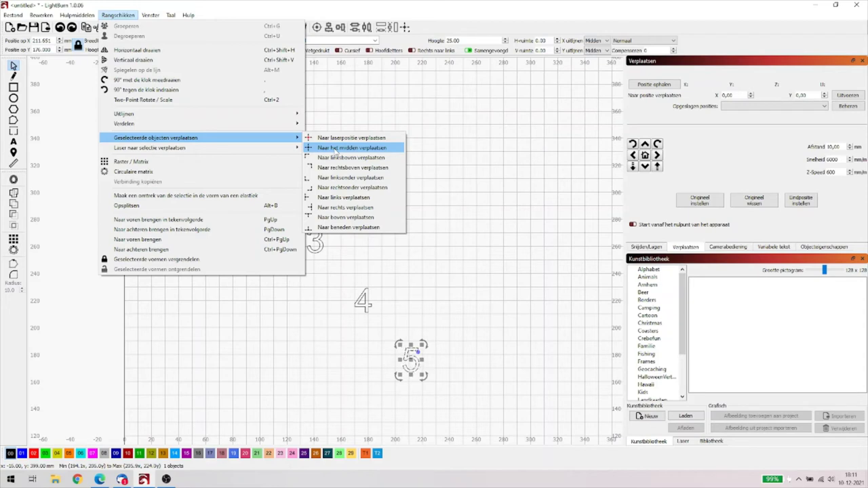
pyautogui.click(335, 147)
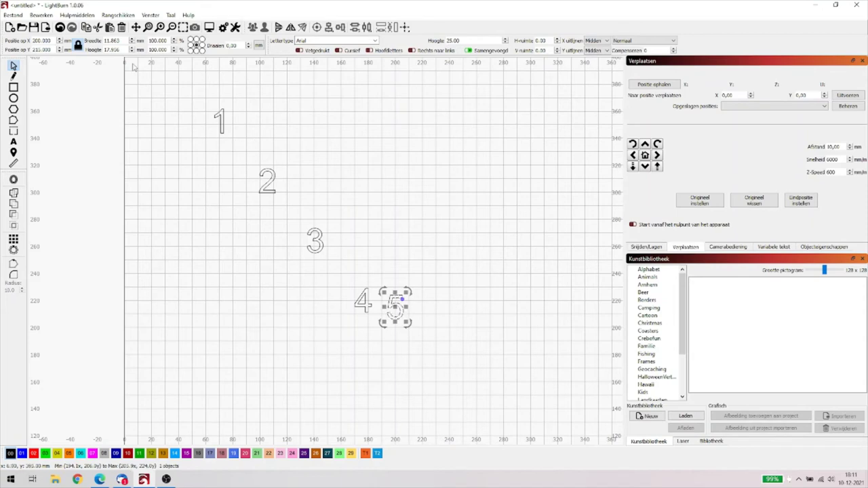
pyautogui.click(119, 15)
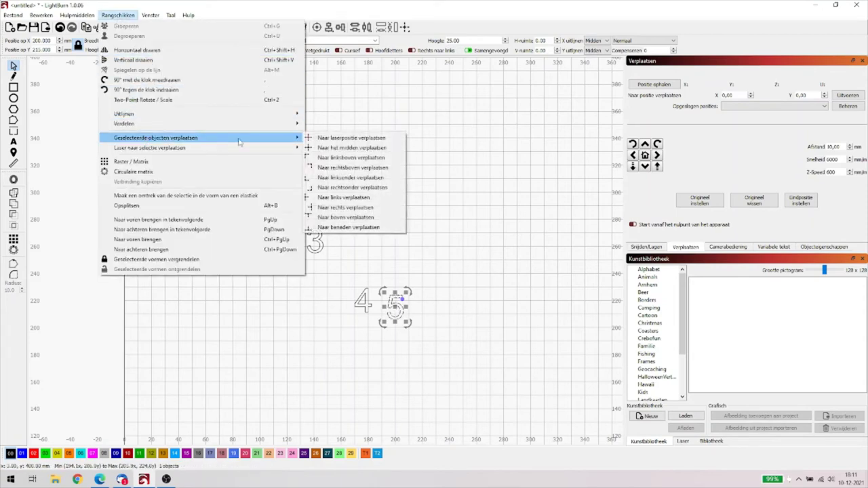
pyautogui.click(340, 158)
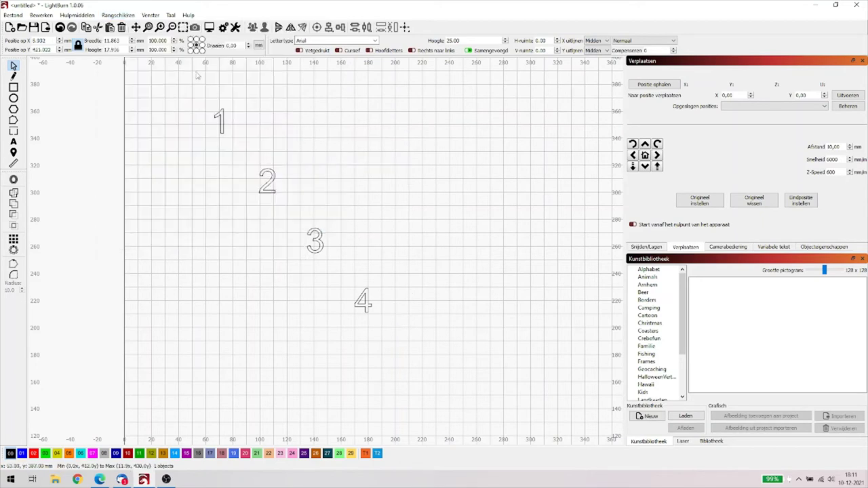
pyautogui.click(172, 27)
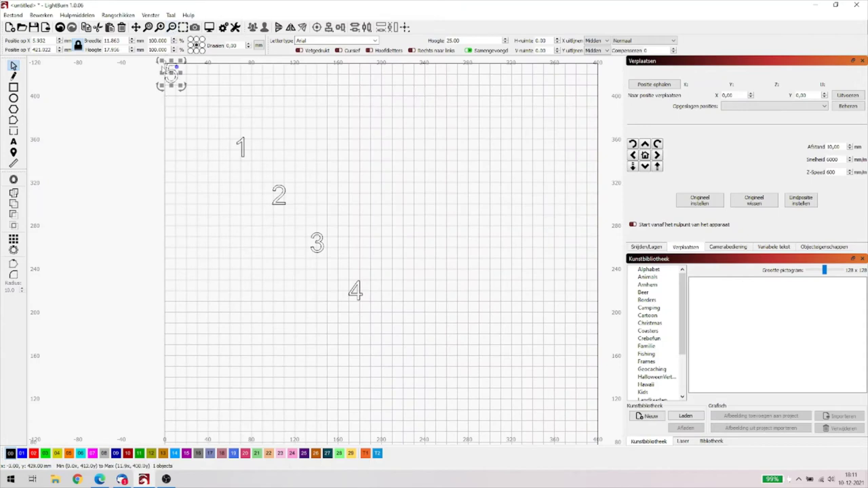
# Step: Move the number 5 to the upper-right corner of the work area and on to its lower-left corner
pyautogui.click(121, 16)
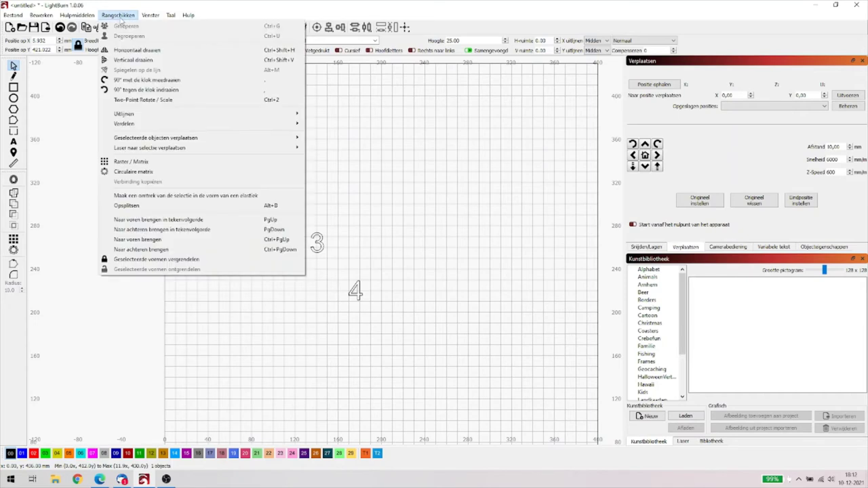
pyautogui.moveTo(197, 139)
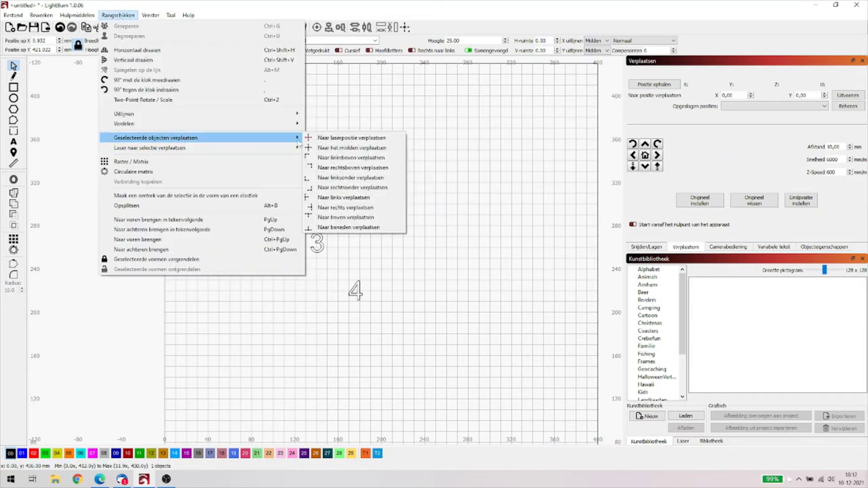
pyautogui.click(342, 167)
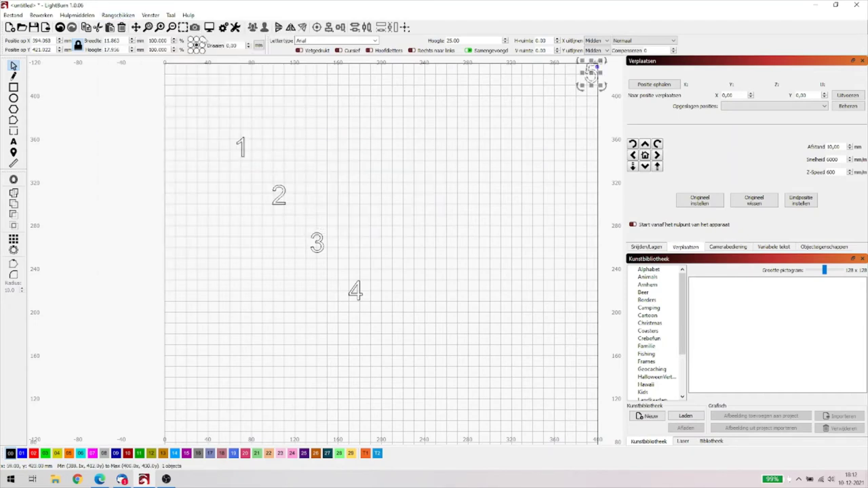
pyautogui.click(120, 16)
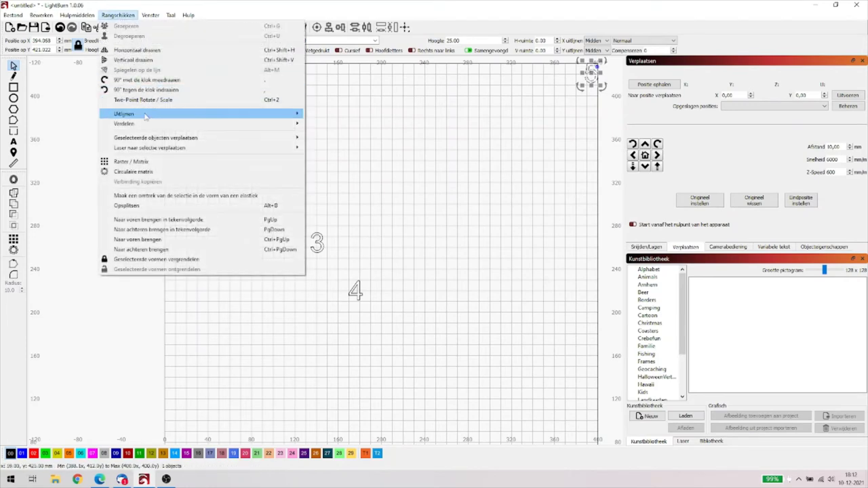
pyautogui.moveTo(203, 141)
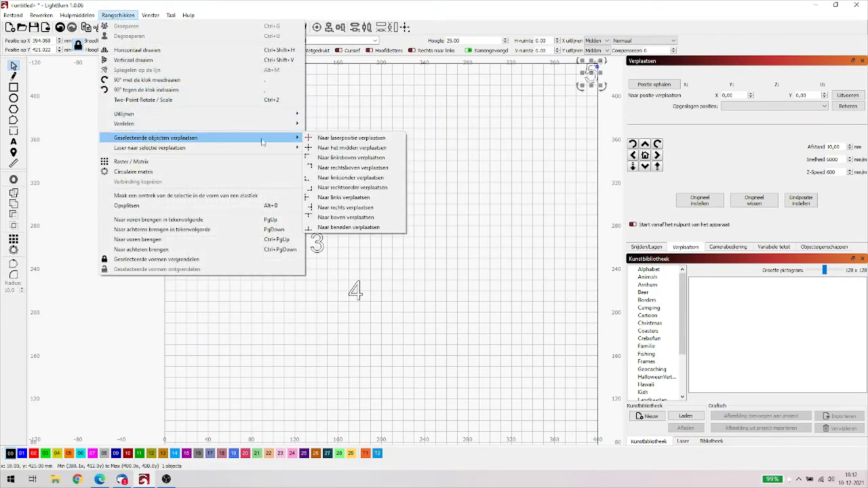
pyautogui.click(339, 177)
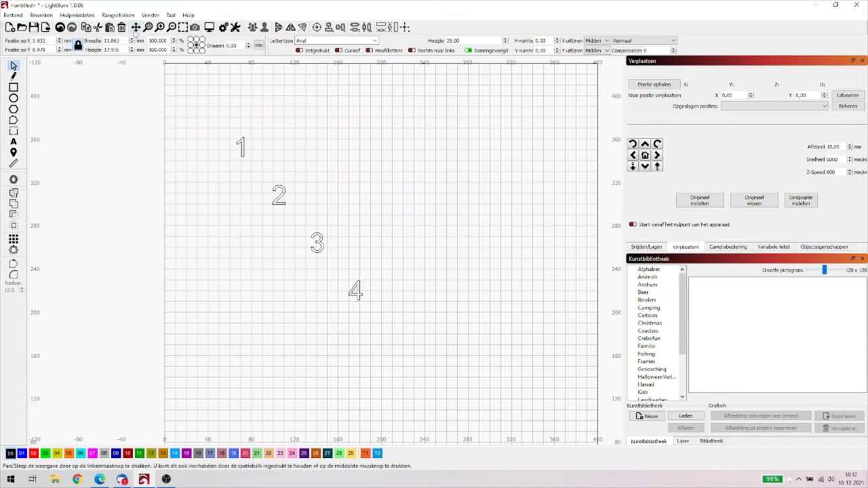
pyautogui.click(137, 27)
pyautogui.moveTo(237, 268); pyautogui.dragTo(244, 163)
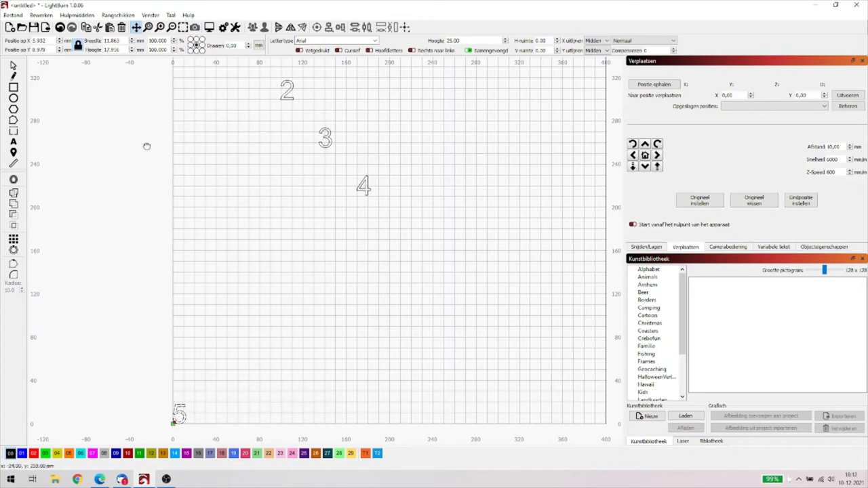
# Step: Move the number 5 to the work area's lower-right corner, and from there to the left edge
pyautogui.click(118, 15)
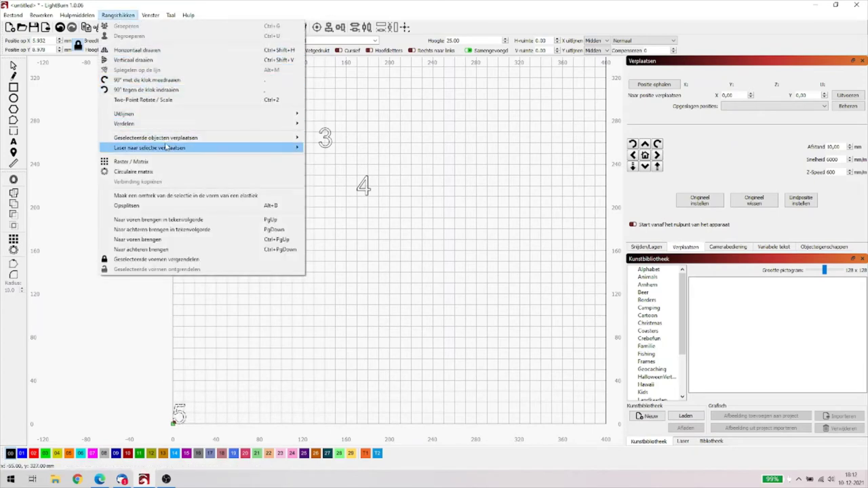
pyautogui.moveTo(166, 138)
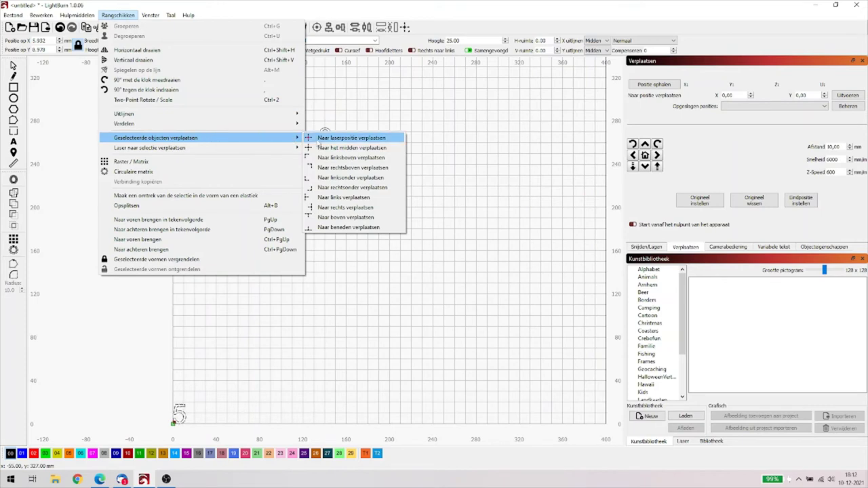
pyautogui.click(334, 187)
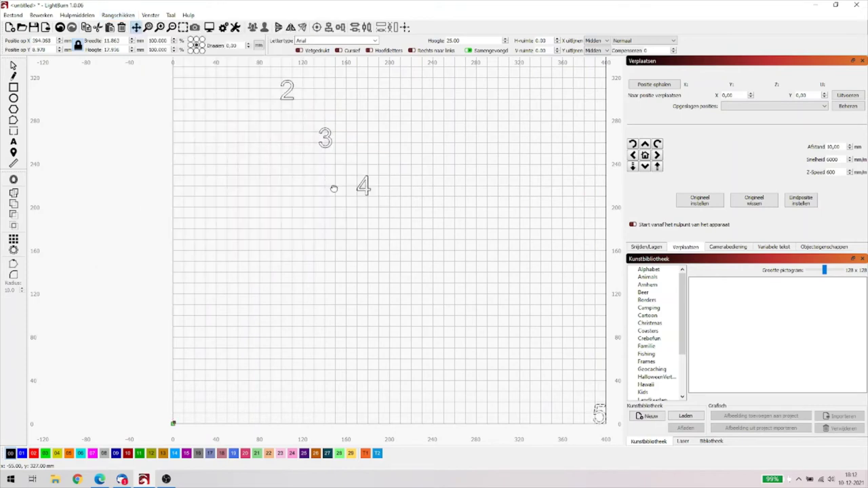
pyautogui.click(120, 15)
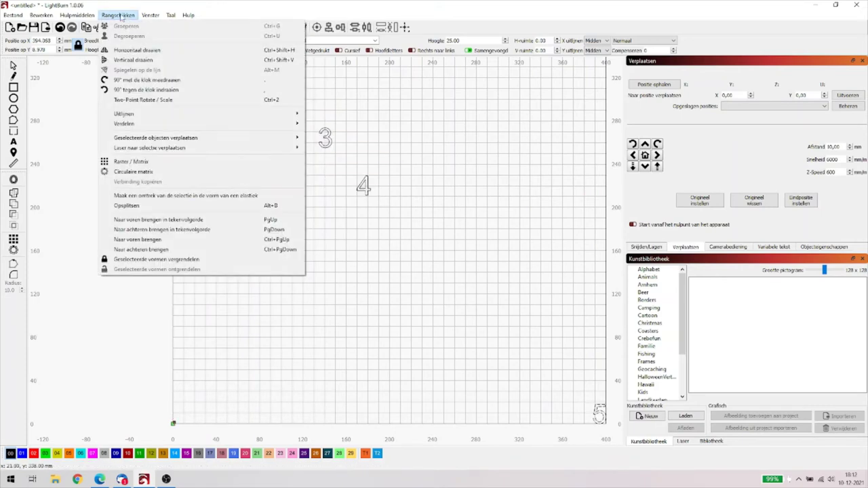
pyautogui.moveTo(162, 140)
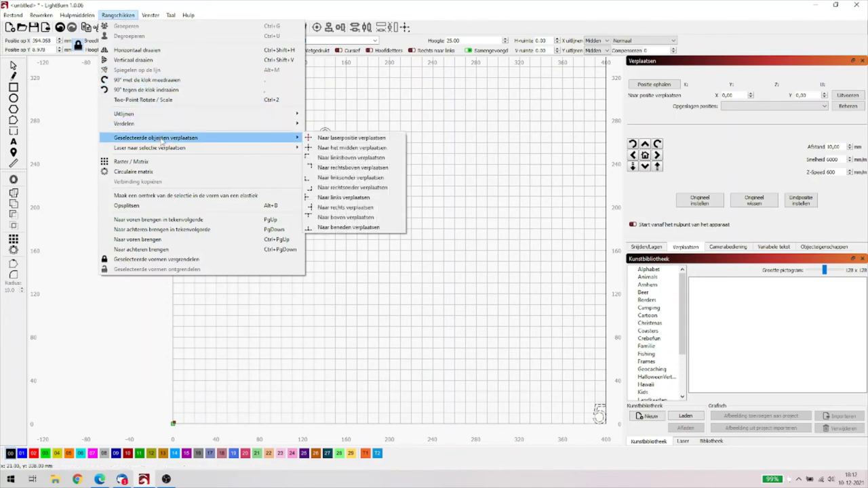
pyautogui.click(341, 196)
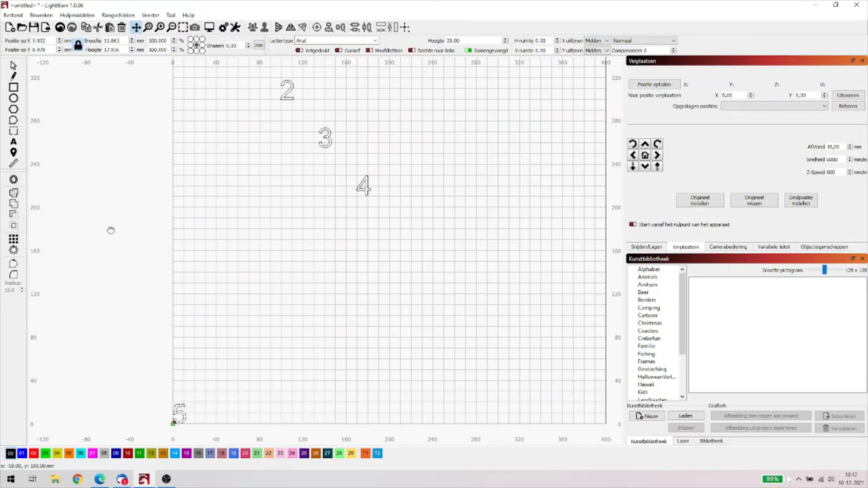
# Step: Reposition the number 5 freely at about X 173, Y 137 mm and move it to the work area's left edge
pyautogui.click(14, 65)
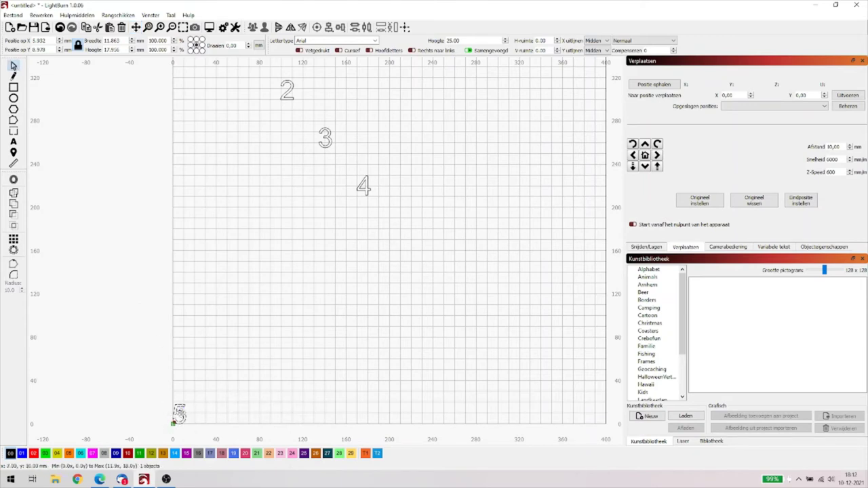
pyautogui.moveTo(179, 411); pyautogui.dragTo(247, 273)
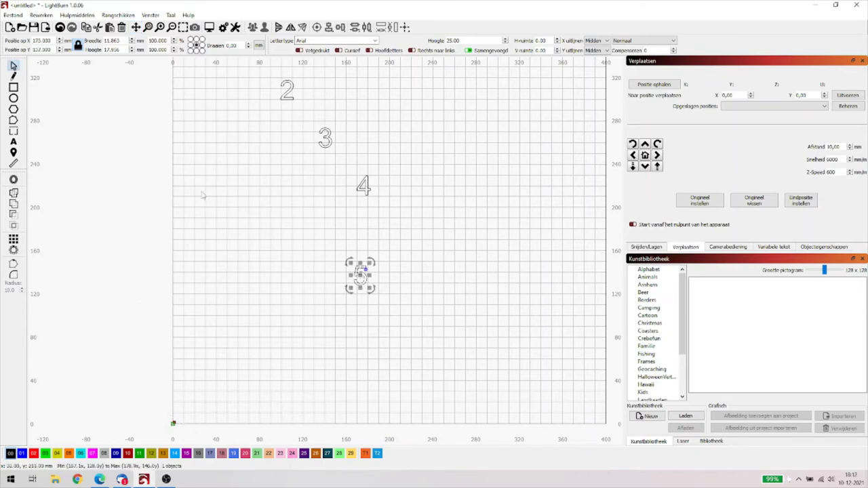
pyautogui.click(110, 15)
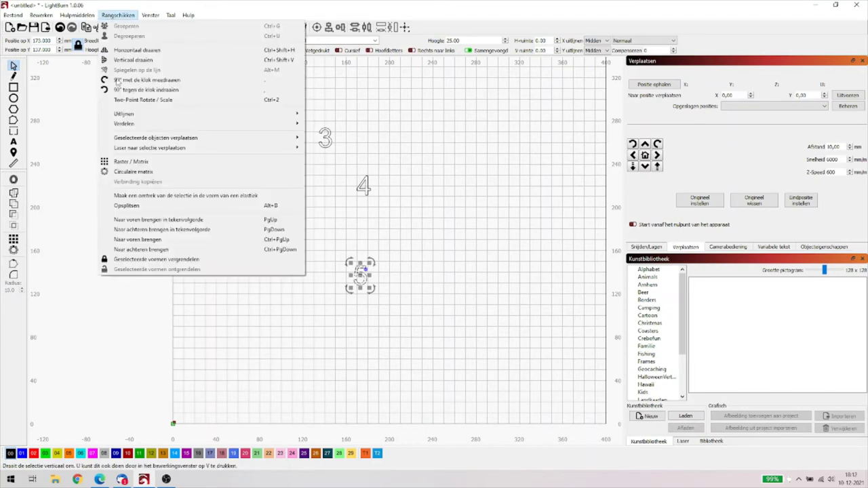
pyautogui.moveTo(135, 137)
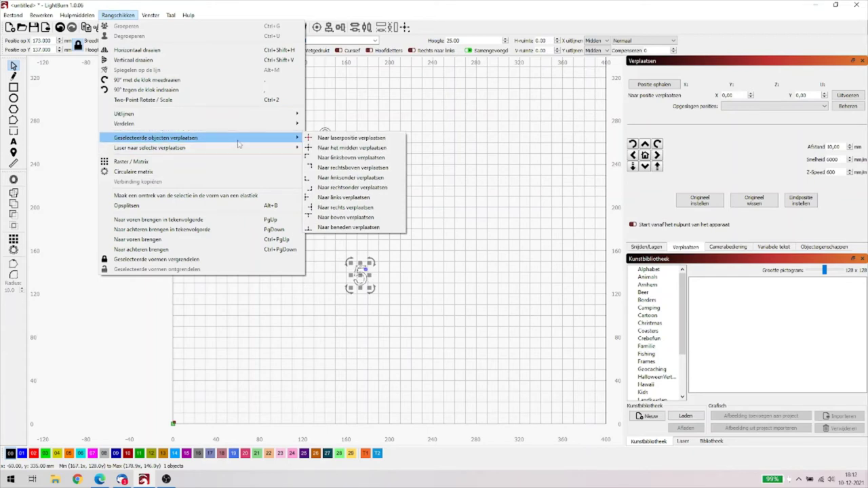
pyautogui.click(344, 197)
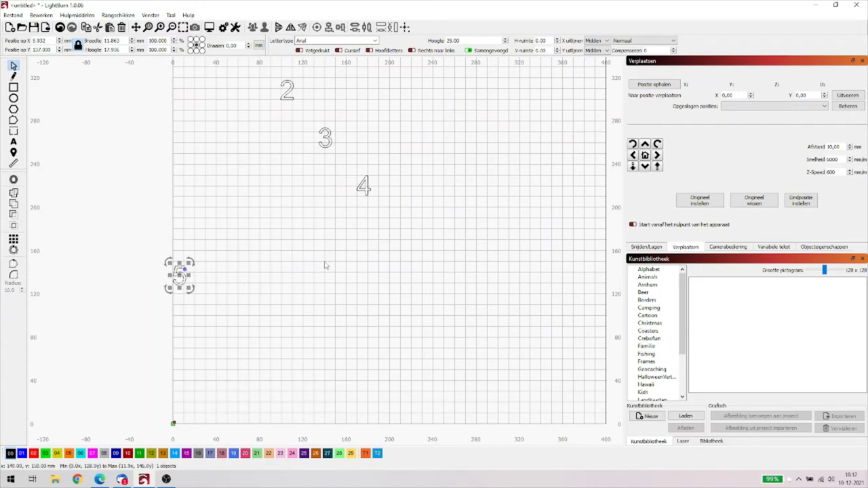
# Step: Move the number 5 straight across to the right edge of the work area
pyautogui.click(116, 15)
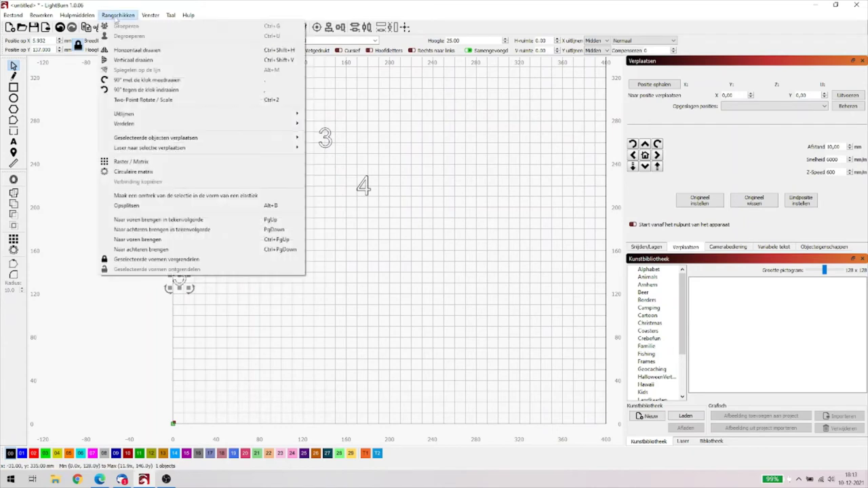
pyautogui.moveTo(175, 140)
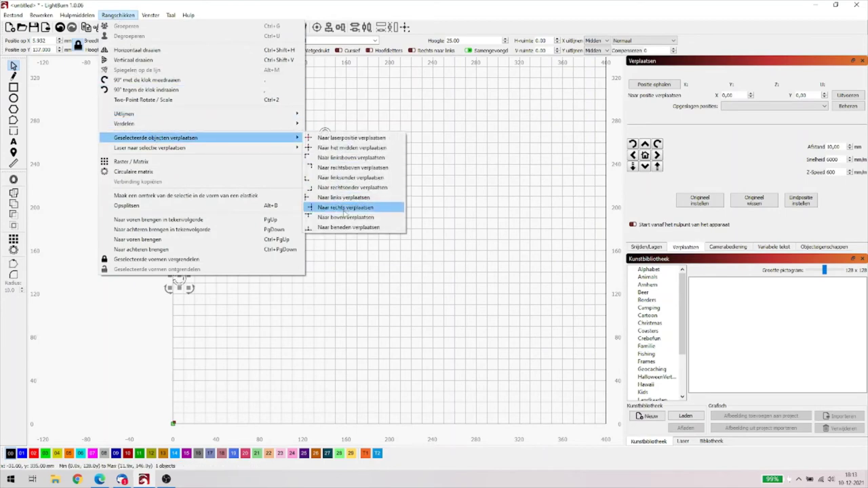
pyautogui.click(346, 208)
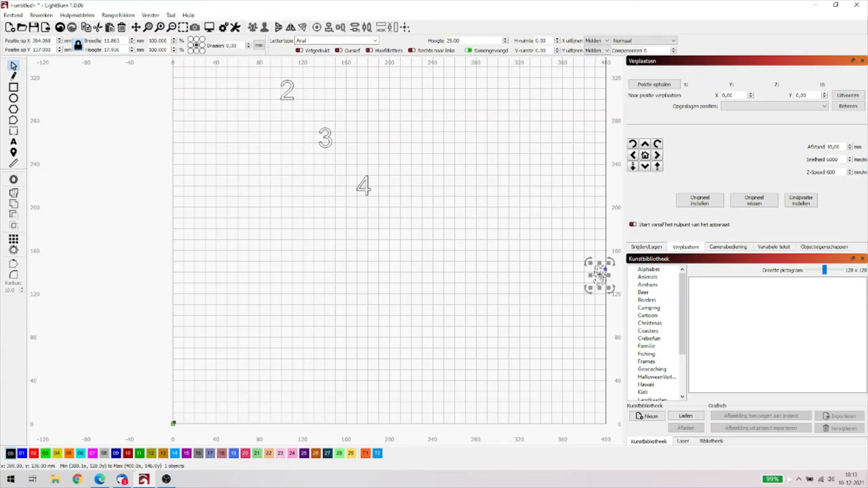
# Step: Reposition the number 5 freely at about X 217, Y 139 mm and move it to the work area's top edge
pyautogui.moveTo(598, 275); pyautogui.dragTo(407, 271)
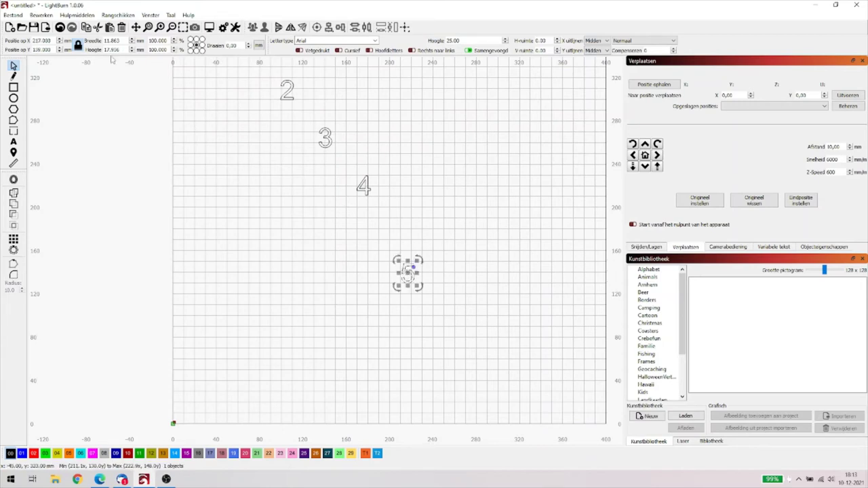
pyautogui.click(112, 15)
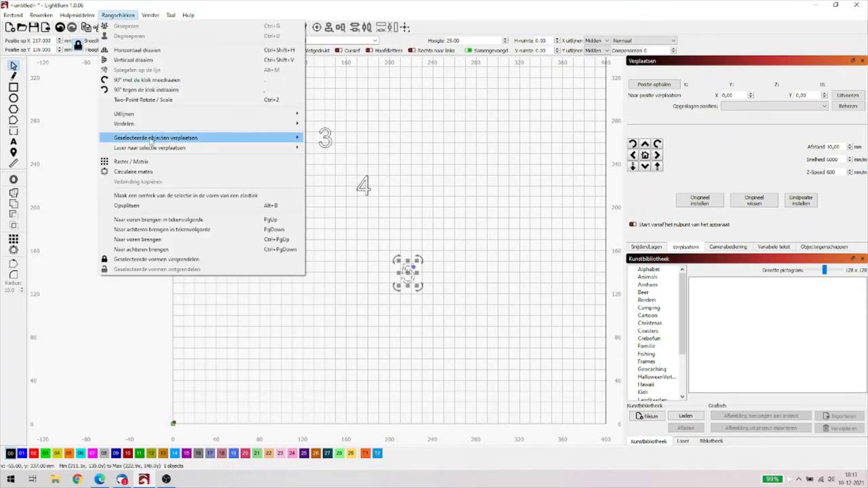
pyautogui.moveTo(160, 139)
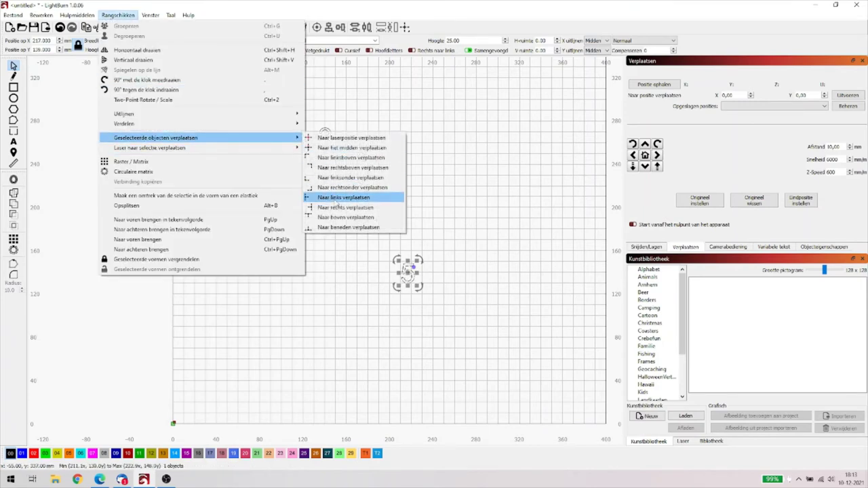
pyautogui.click(346, 218)
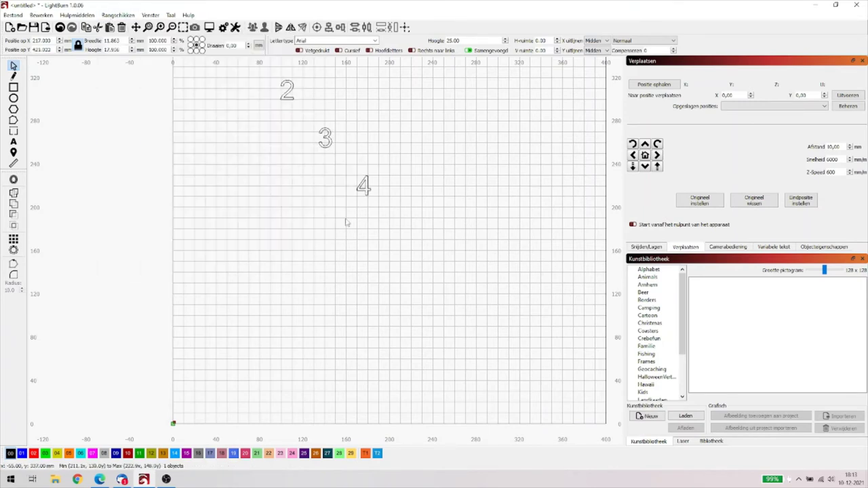
pyautogui.click(171, 27)
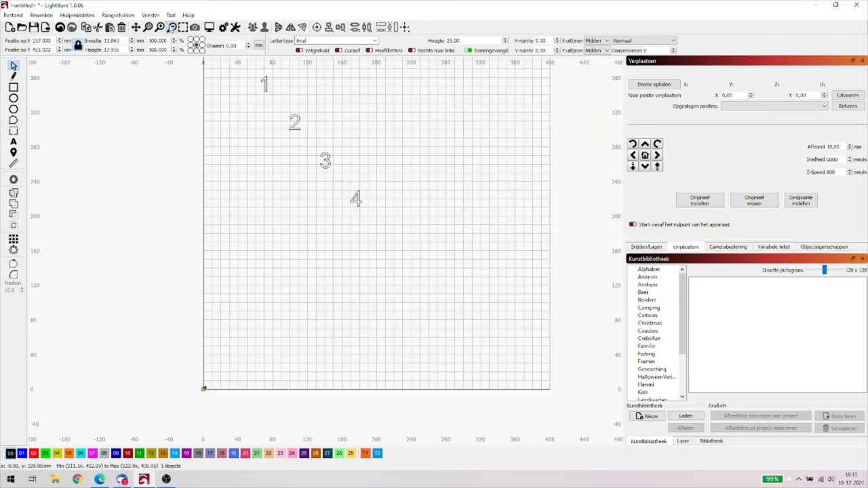
pyautogui.click(172, 27)
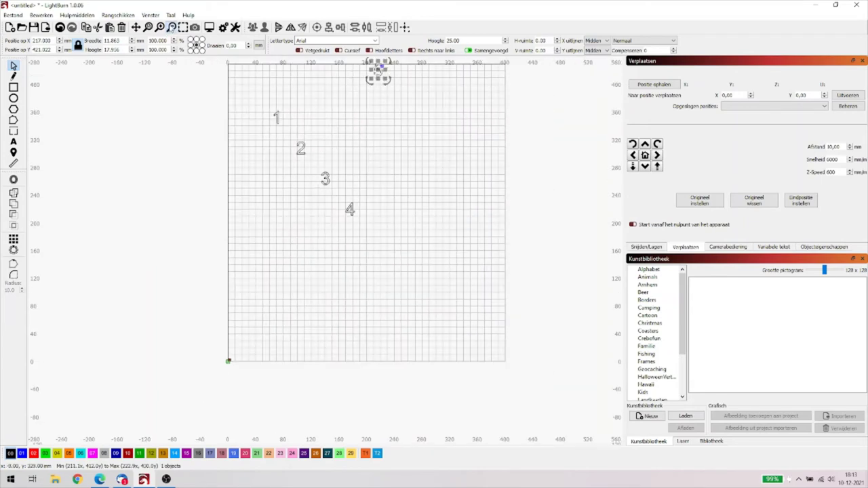
# Step: Move the number 5 to the work area's bottom edge and reposition it freely at about X 214, Y 168 mm
pyautogui.click(119, 16)
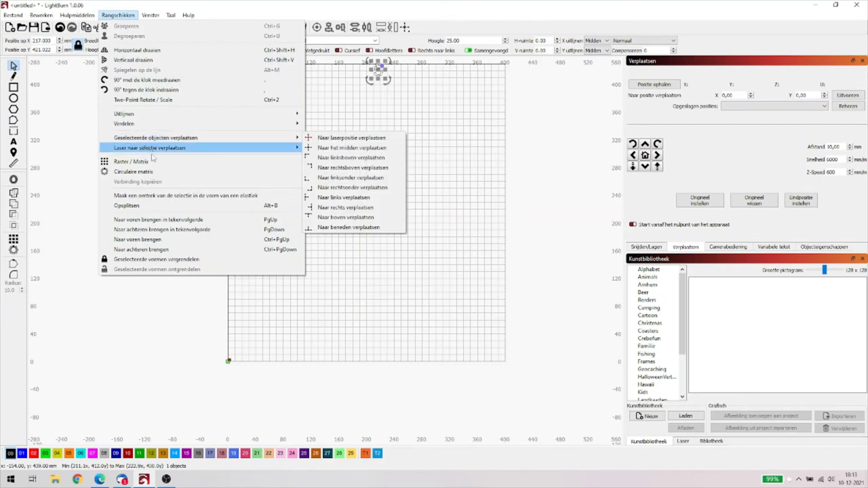
pyautogui.moveTo(152, 141)
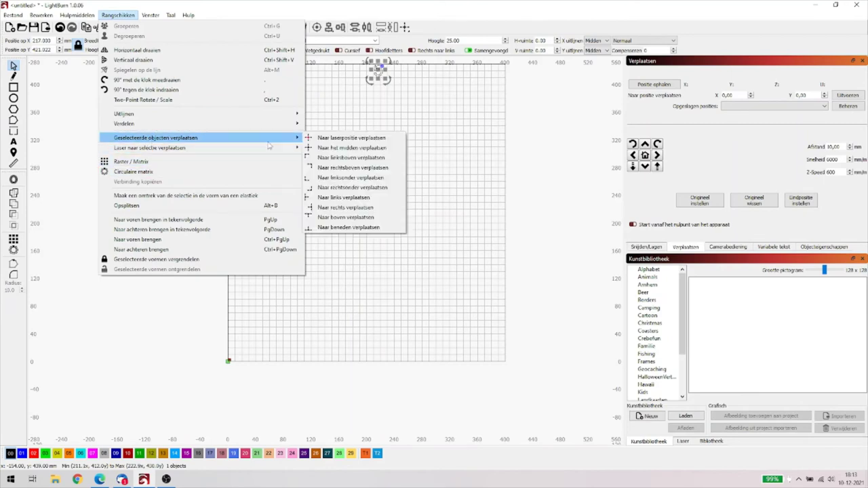
pyautogui.click(339, 227)
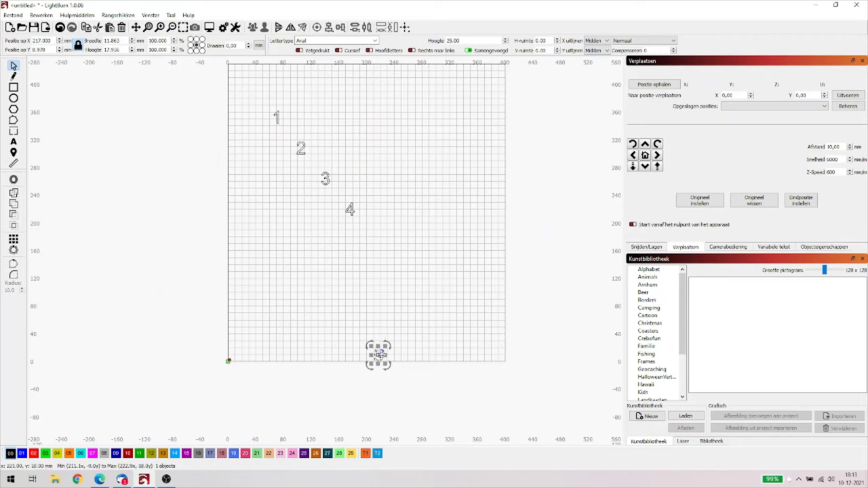
pyautogui.moveTo(378, 351); pyautogui.dragTo(376, 228)
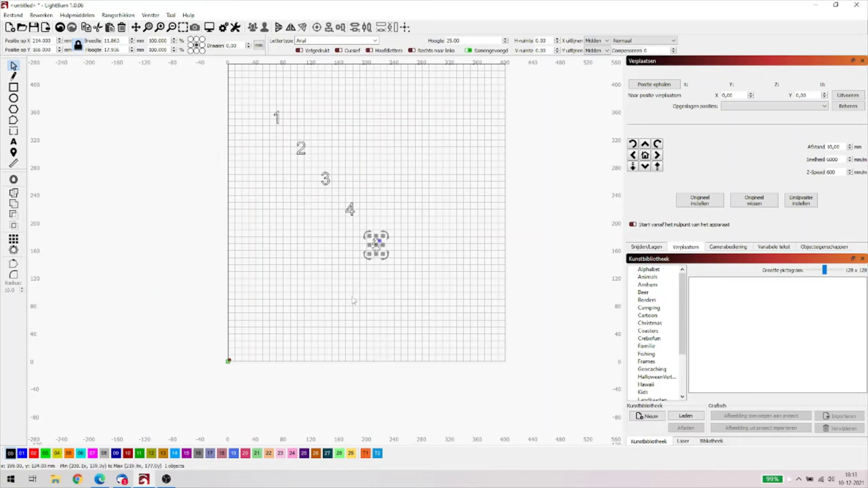
pyautogui.click(240, 252)
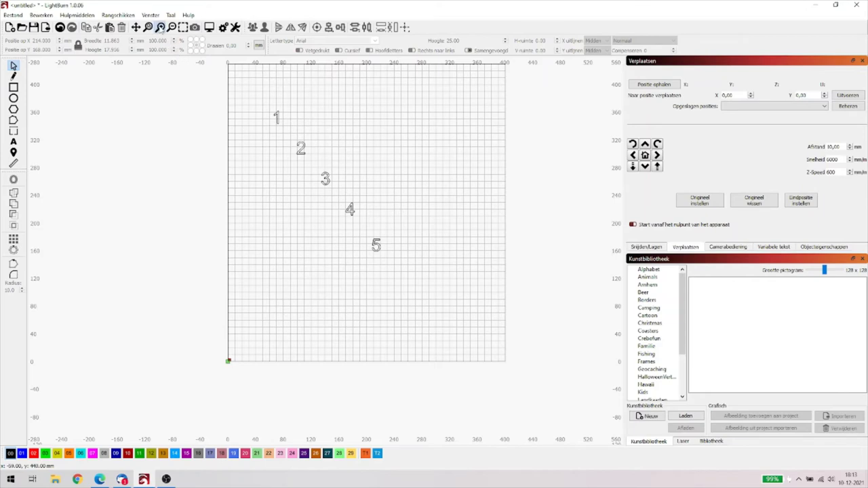
# Step: Select the number 3 and send the laser to the centre of the selection
pyautogui.click(159, 27)
pyautogui.click(136, 28)
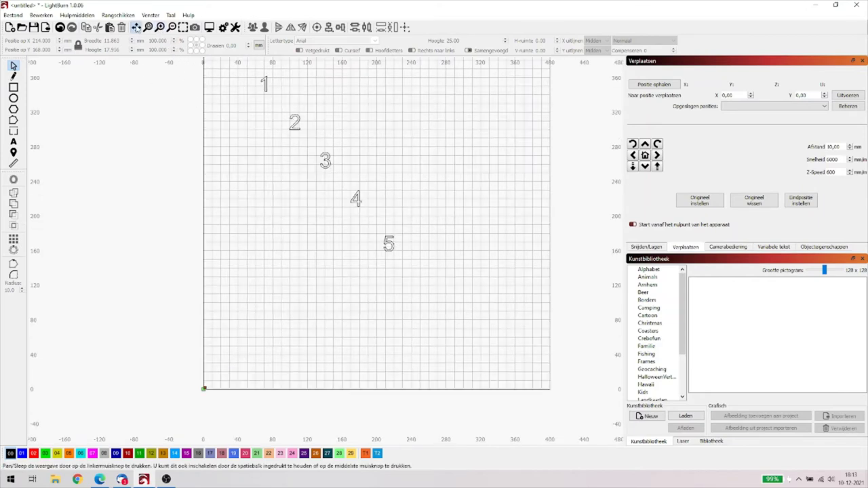
pyautogui.moveTo(235, 151); pyautogui.dragTo(251, 217)
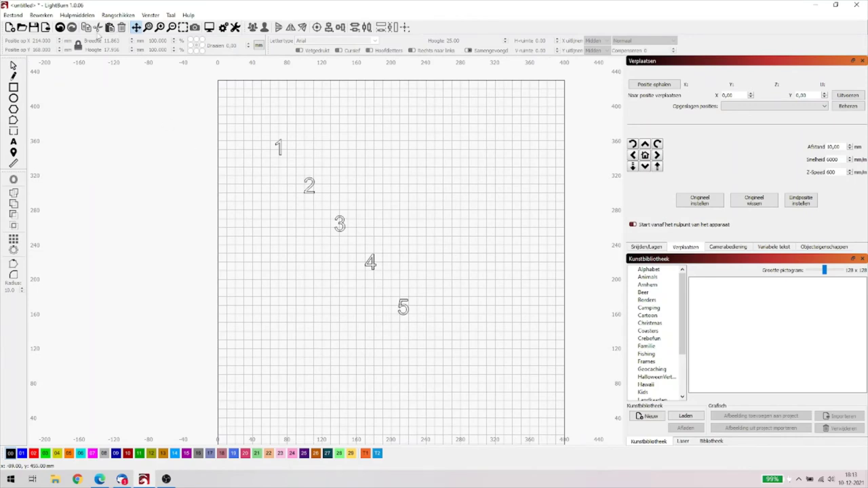
pyautogui.click(13, 65)
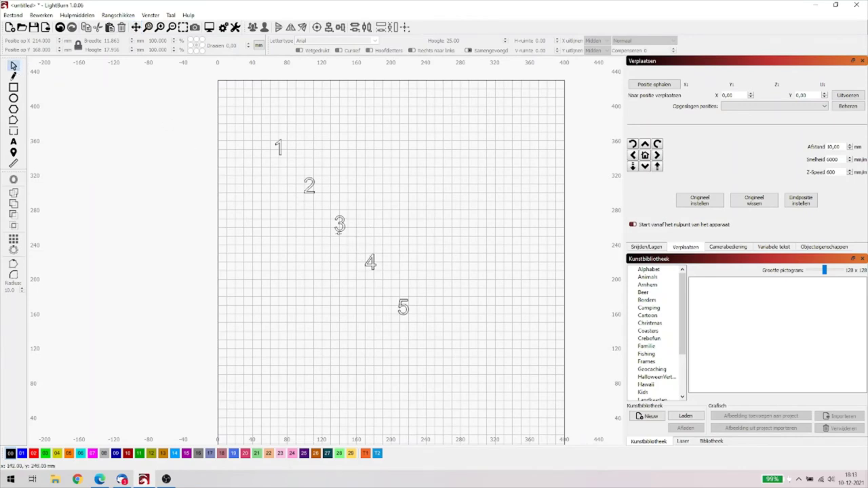
pyautogui.click(340, 224)
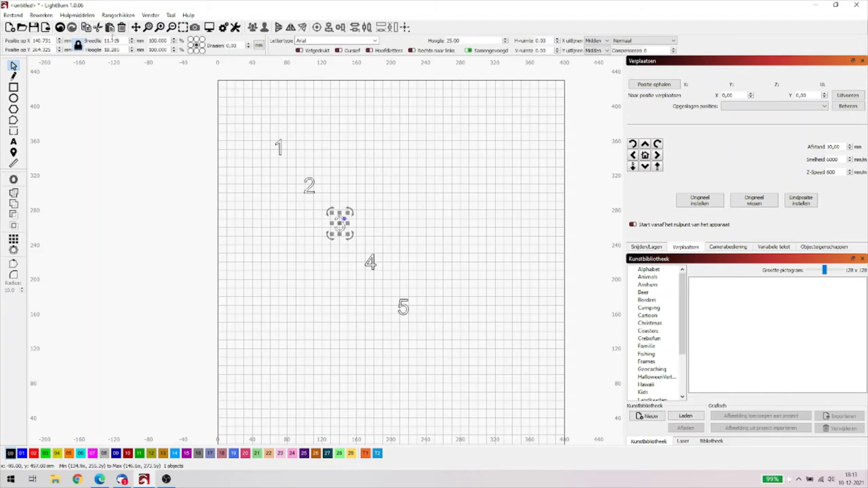
pyautogui.click(108, 15)
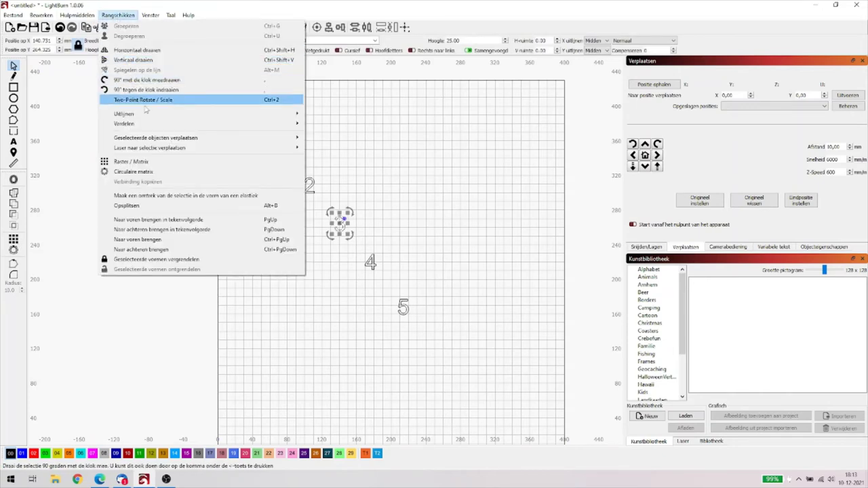
pyautogui.moveTo(163, 148)
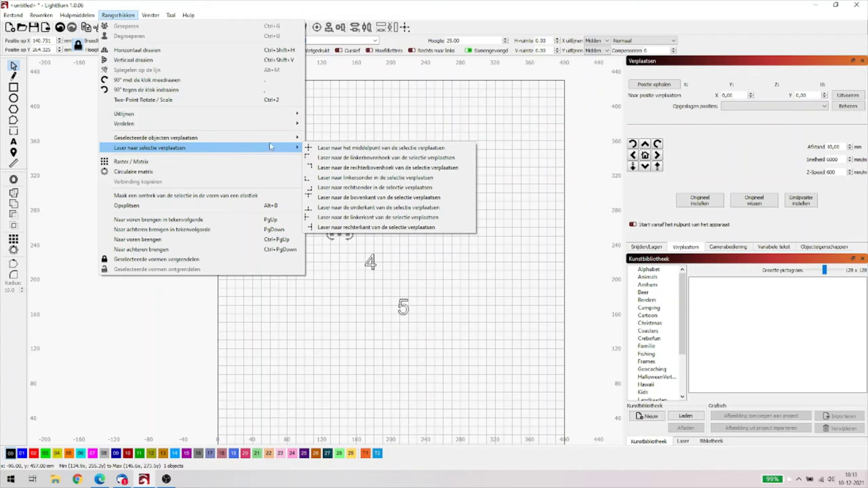
pyautogui.click(341, 149)
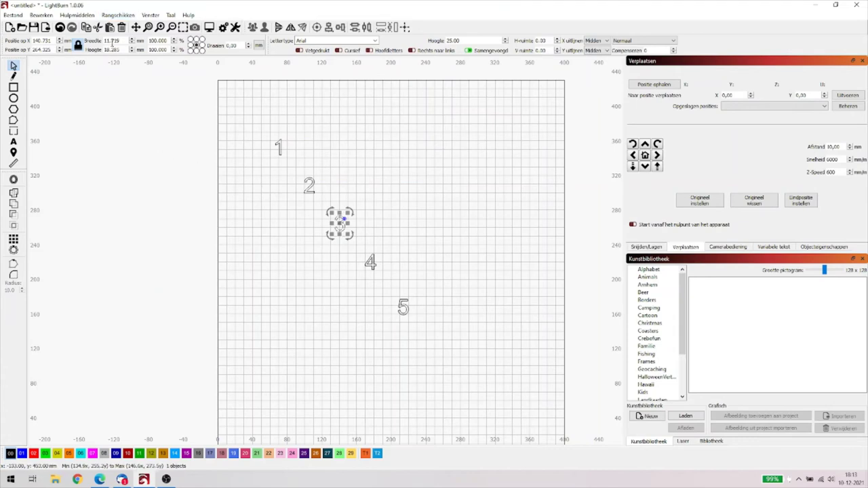
# Step: Create a grid array of the number 3 with 5 columns and 5 rows, spaced 11 mm in X and 15 mm in Y, and undo it
pyautogui.click(117, 15)
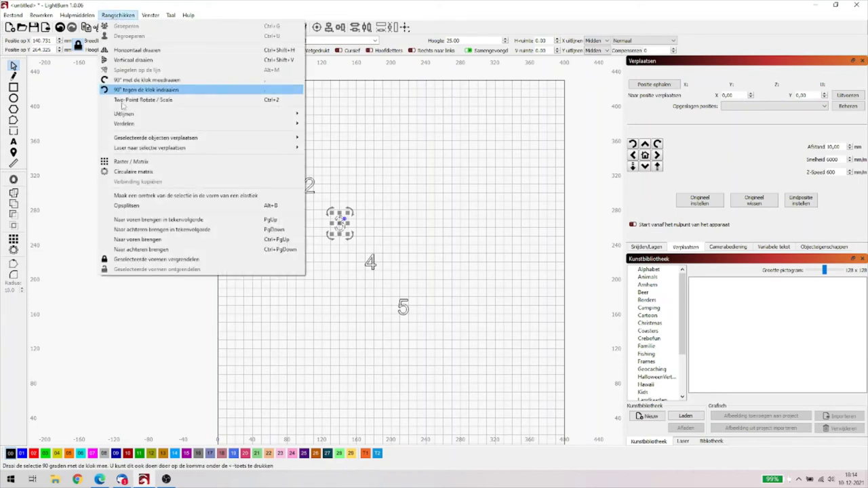
pyautogui.moveTo(143, 149)
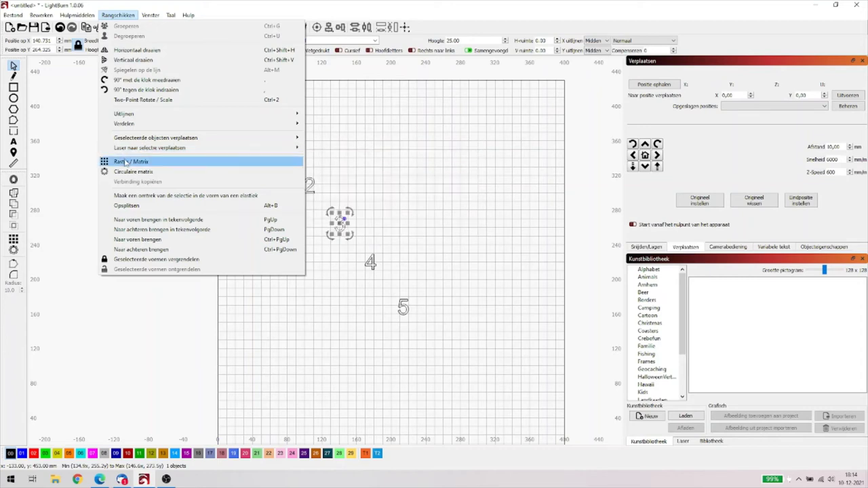
pyautogui.click(126, 162)
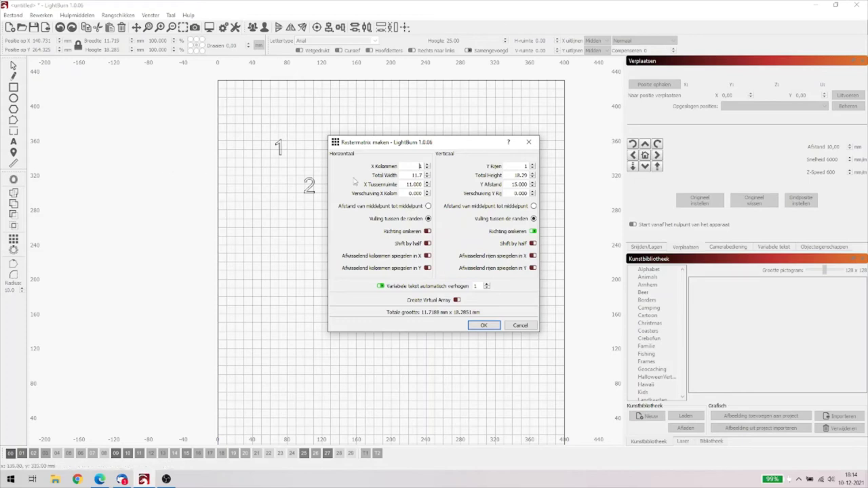
pyautogui.scroll(4, 428, 168)
pyautogui.scroll(4, 533, 168)
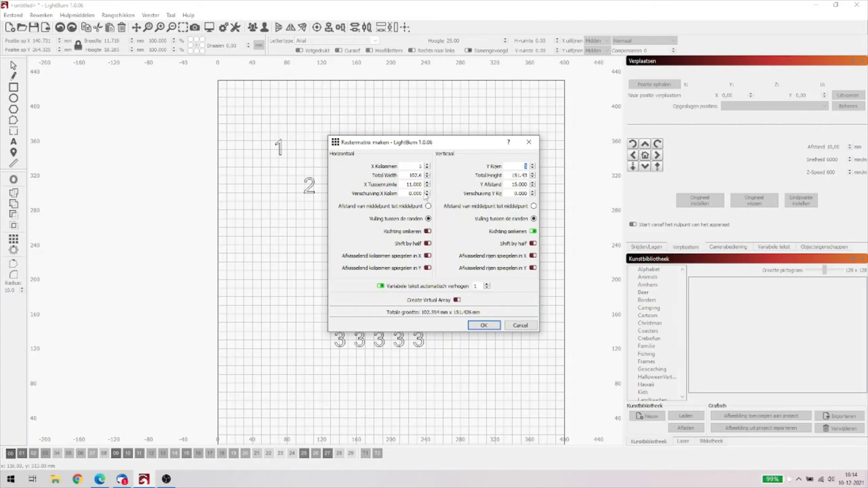
pyautogui.click(483, 326)
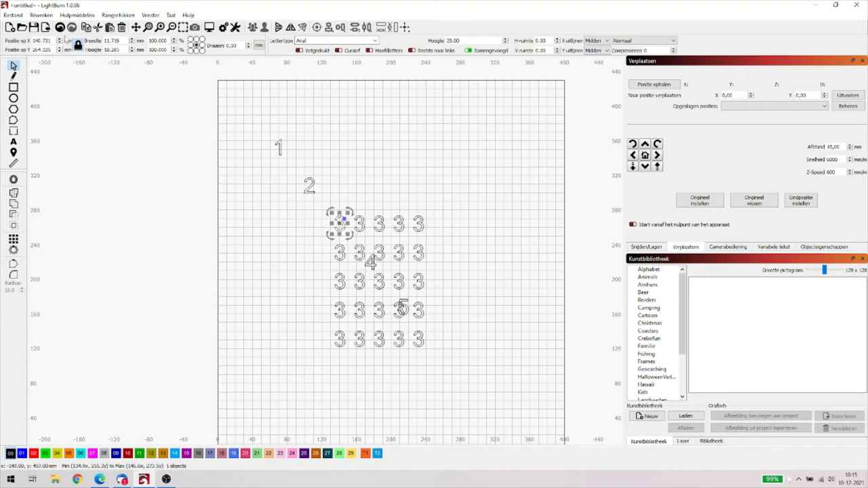
pyautogui.click(60, 27)
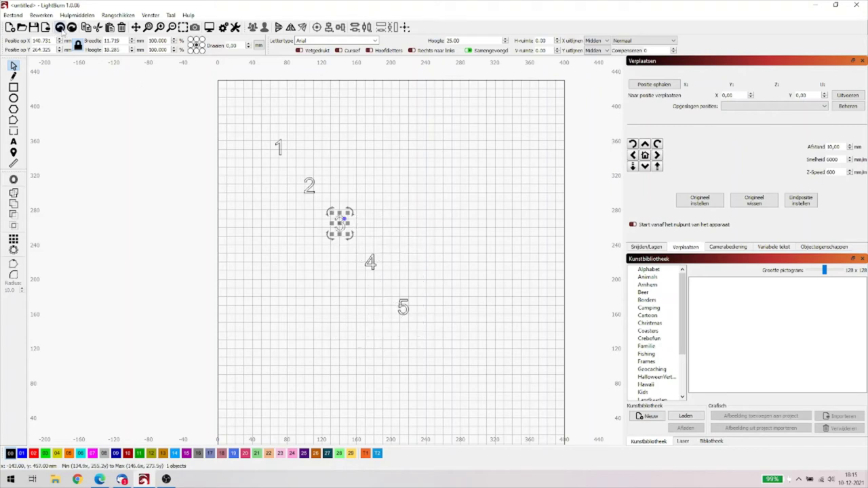
# Step: Set the grid array spacing for the number 3 to 15 mm in X and 10 mm in Y, and accept it
pyautogui.click(118, 15)
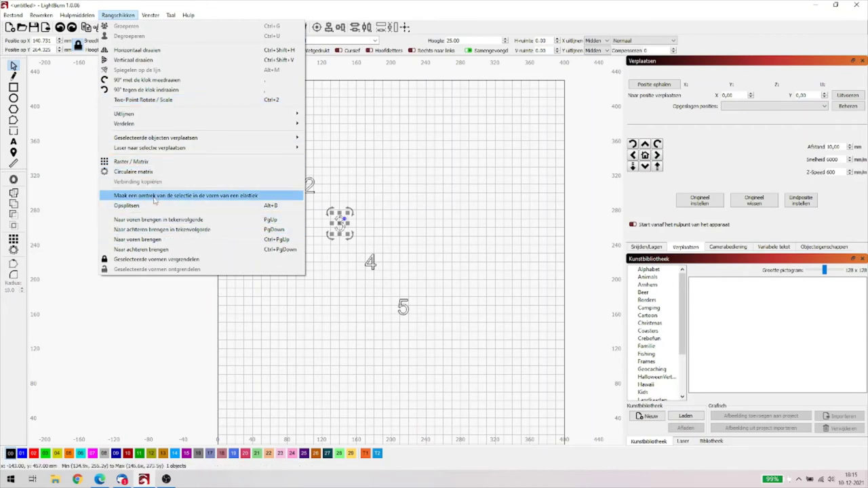
pyautogui.click(155, 163)
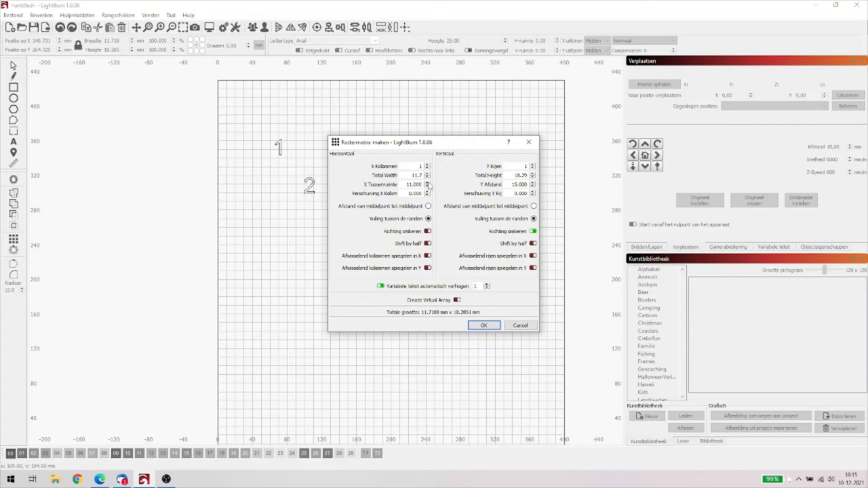
pyautogui.click(427, 182)
pyautogui.click(533, 187)
pyautogui.click(484, 326)
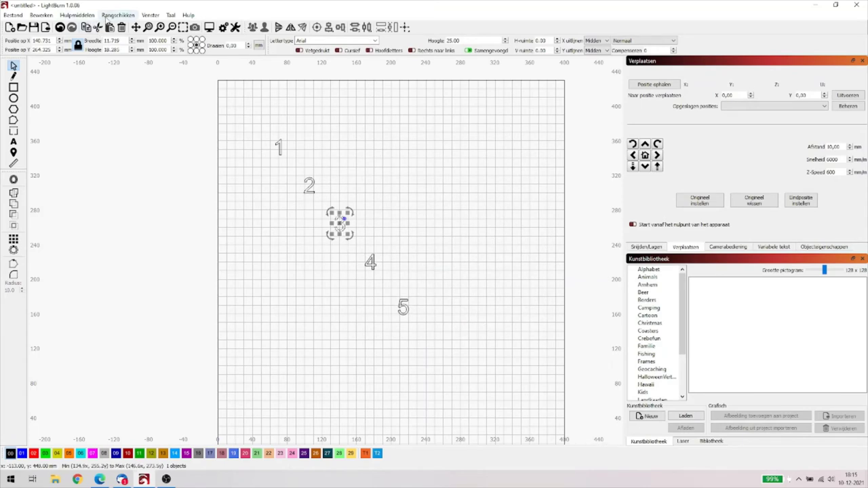
# Step: Create a grid array of the number 3 with 5 columns and 5 rows using the new edge spacing, and undo it
pyautogui.click(118, 15)
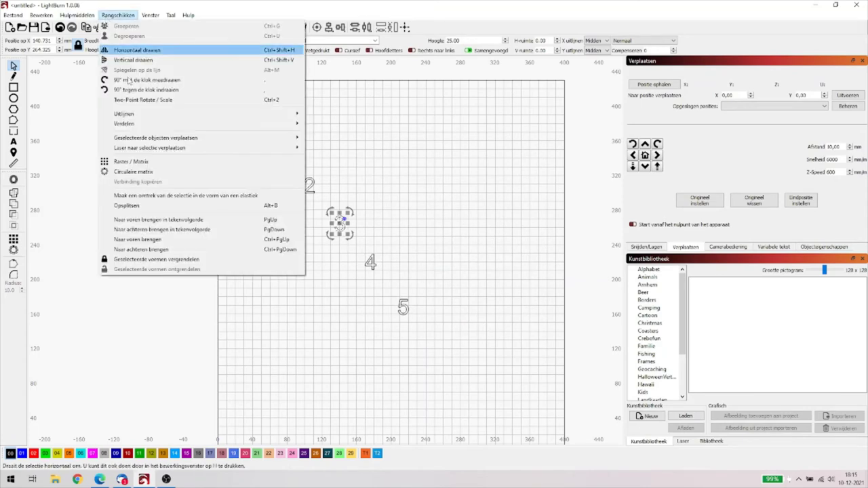
pyautogui.click(136, 161)
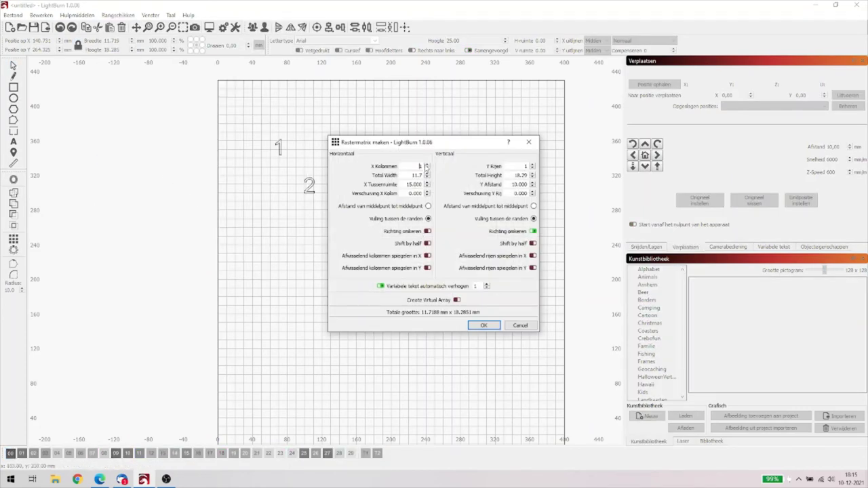
pyautogui.click(427, 163)
pyautogui.click(426, 164)
pyautogui.click(427, 163)
pyautogui.click(426, 164)
pyautogui.click(533, 164)
pyautogui.click(532, 164)
pyautogui.click(532, 164)
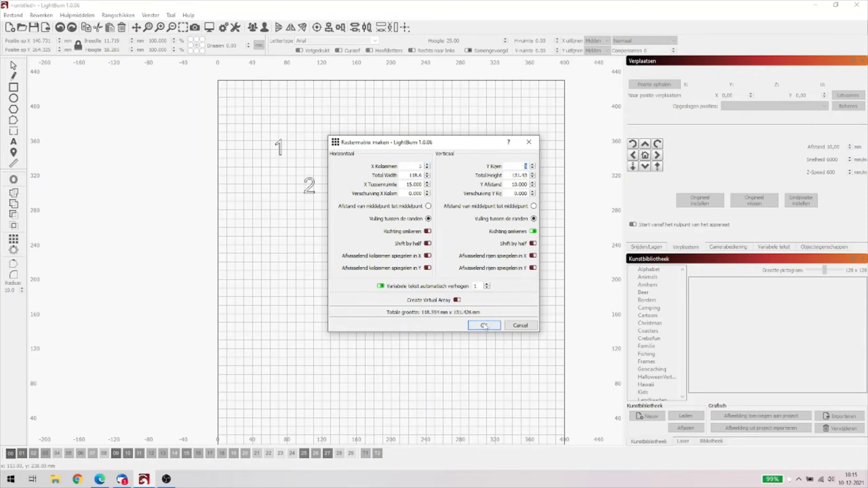
pyautogui.click(483, 326)
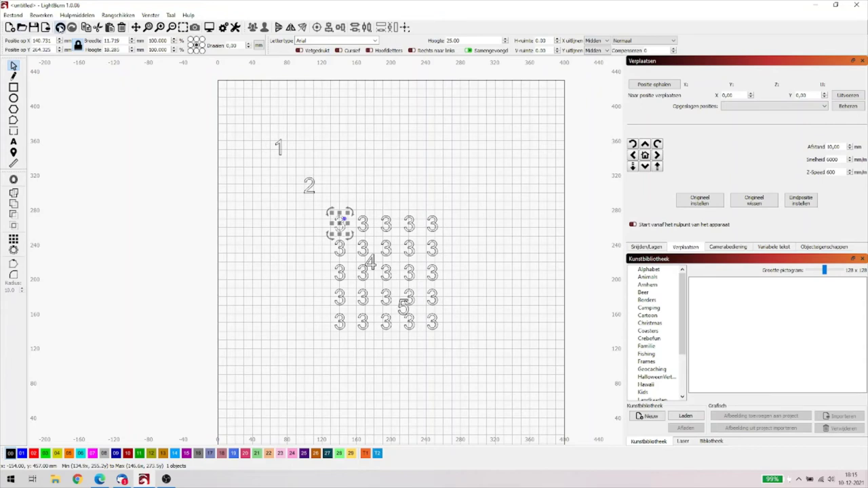
pyautogui.click(60, 27)
# Step: Switch the grid array's horizontal and vertical spacing to centre-to-centre distance and accept the settings
pyautogui.click(117, 15)
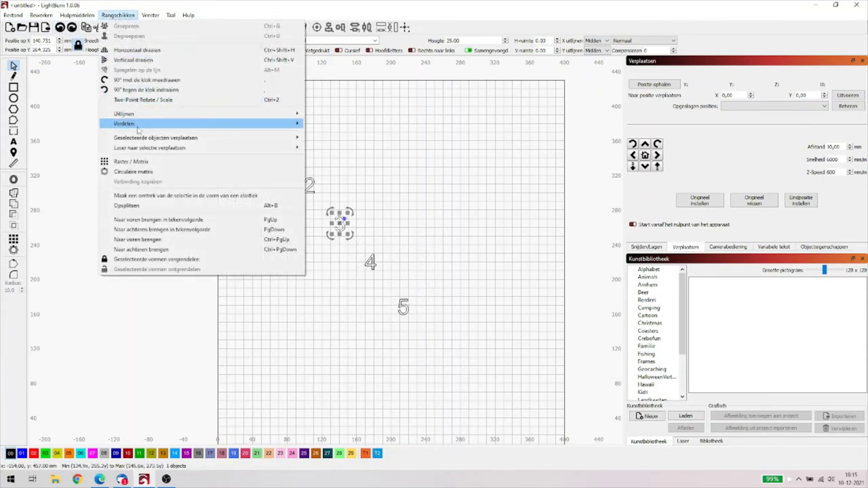
pyautogui.click(146, 161)
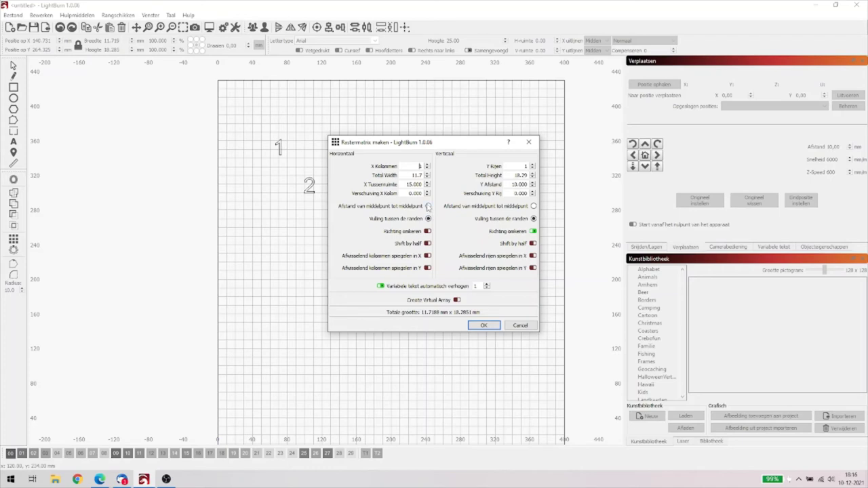
pyautogui.click(429, 207)
pyautogui.click(534, 206)
pyautogui.click(483, 326)
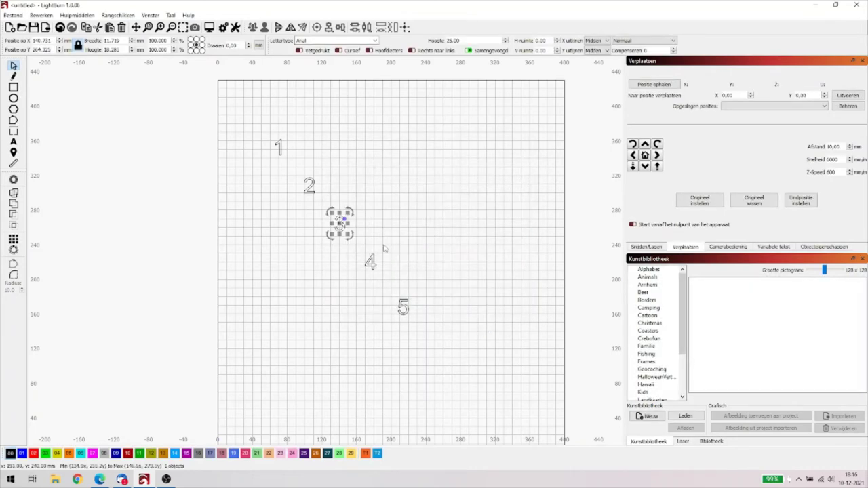
# Step: Create a 5 by 5 grid array of the number 3 with centre-to-centre spacing, and undo it
pyautogui.click(119, 15)
pyautogui.click(131, 162)
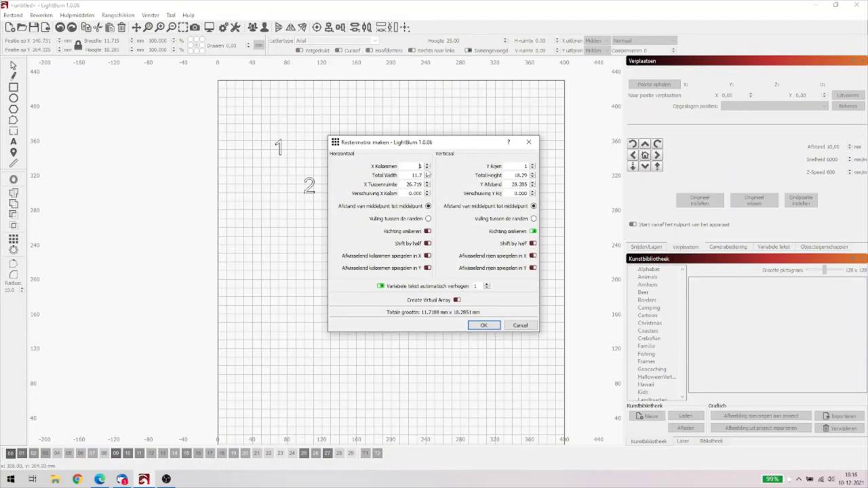
pyautogui.scroll(4, 428, 165)
pyautogui.scroll(4, 534, 166)
pyautogui.click(484, 325)
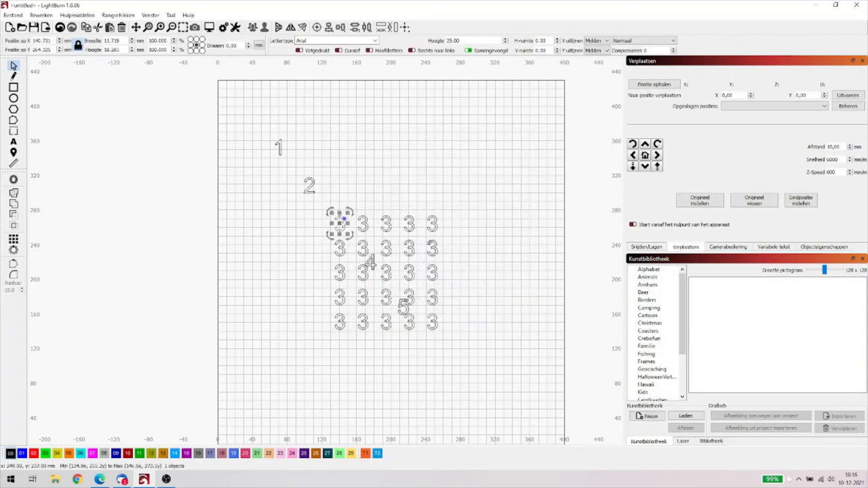
pyautogui.click(60, 27)
# Step: Return the grid array spacing to padding between edges in both directions and move the array dialog clear of the numbers
pyautogui.click(118, 14)
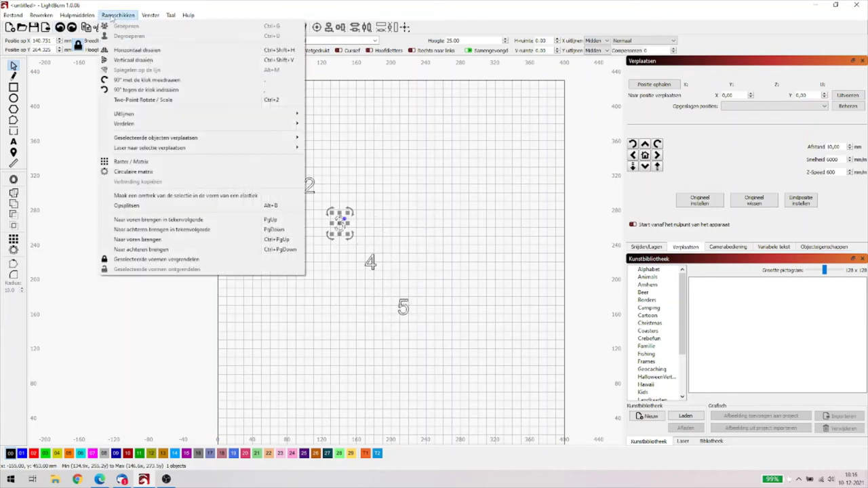
pyautogui.click(151, 162)
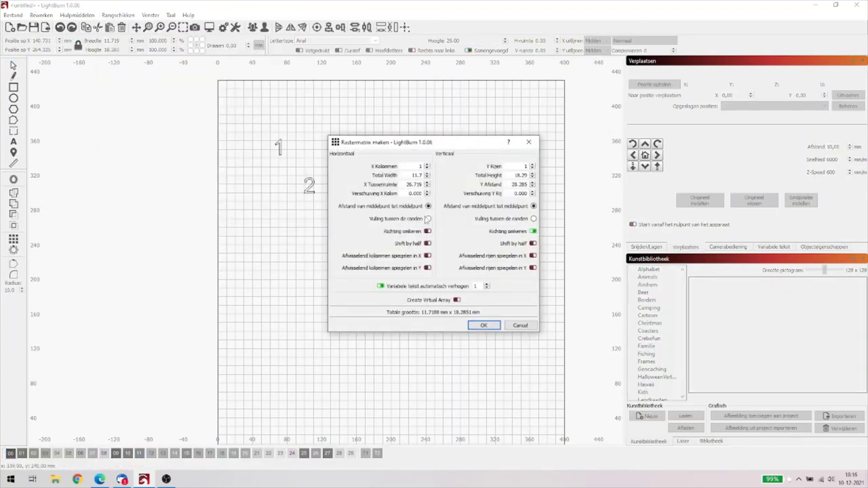
pyautogui.click(428, 219)
pyautogui.moveTo(454, 144); pyautogui.dragTo(565, 184)
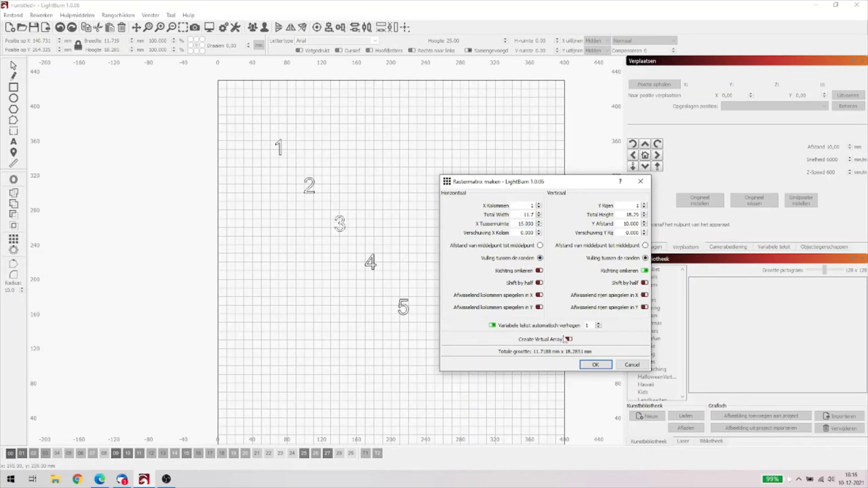
# Step: Set the grid array of the number 3 to 5 columns and 5 rows
pyautogui.click(539, 204)
pyautogui.click(538, 203)
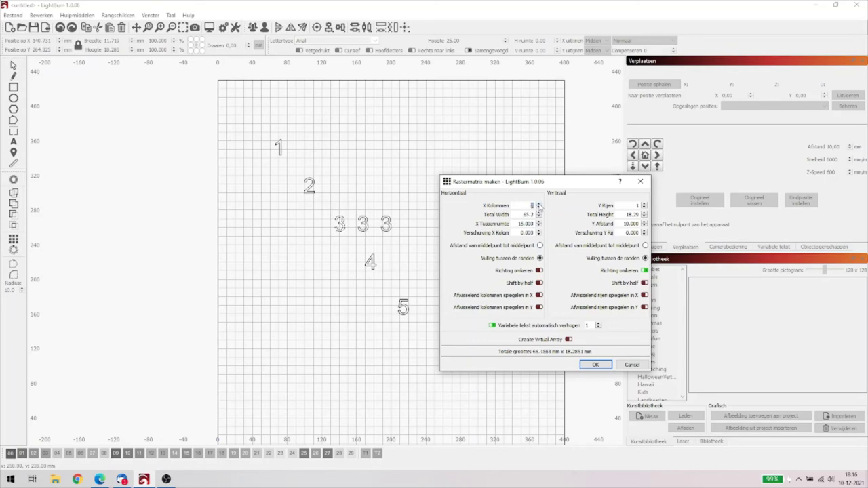
pyautogui.click(538, 204)
pyautogui.click(539, 204)
pyautogui.click(645, 204)
pyautogui.click(645, 204)
pyautogui.click(645, 204)
pyautogui.click(645, 204)
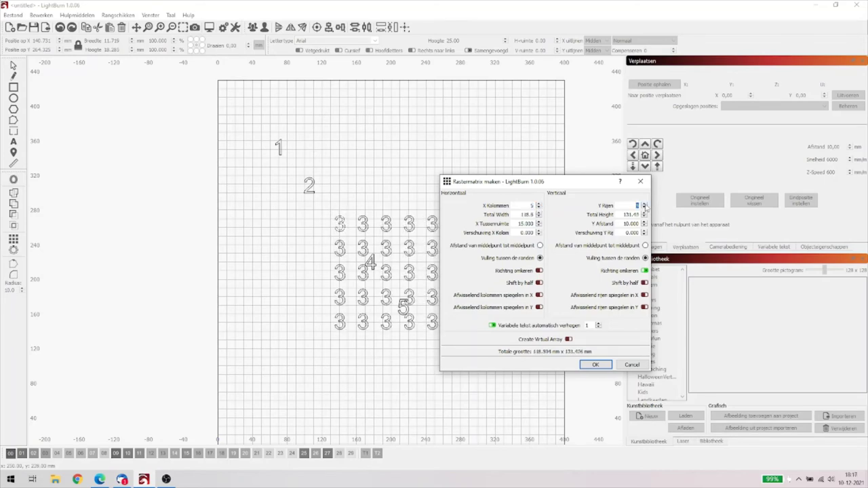
# Step: Try reversing the grid array's direction horizontally and vertically, restoring the original direction each time
pyautogui.click(539, 270)
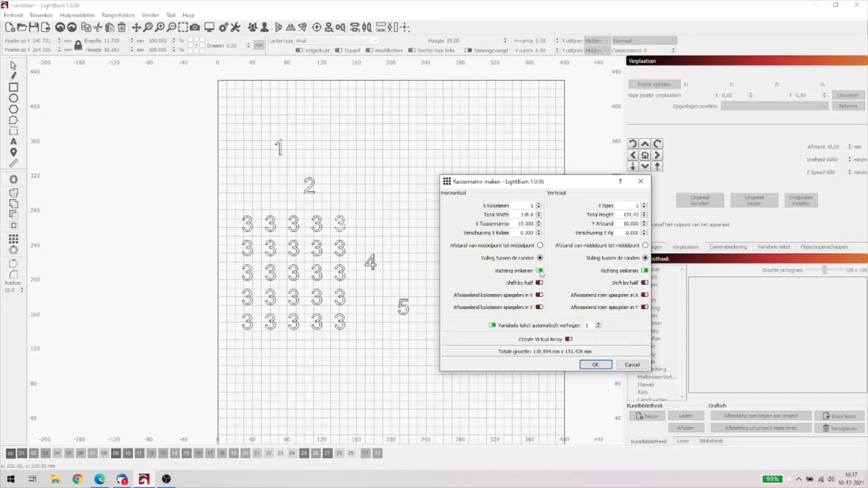
pyautogui.click(539, 271)
pyautogui.click(645, 271)
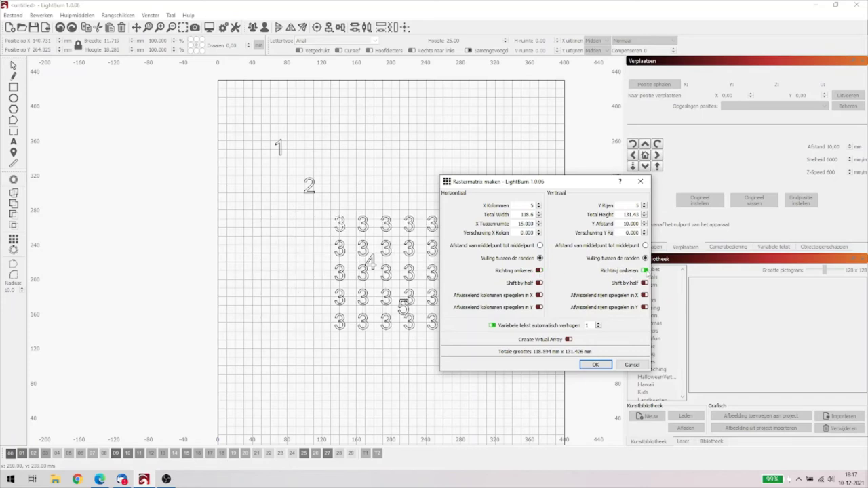
pyautogui.click(645, 271)
pyautogui.click(645, 270)
# Step: Apply the half shift to the grid array's columns and rows, switching each option off again
pyautogui.click(539, 283)
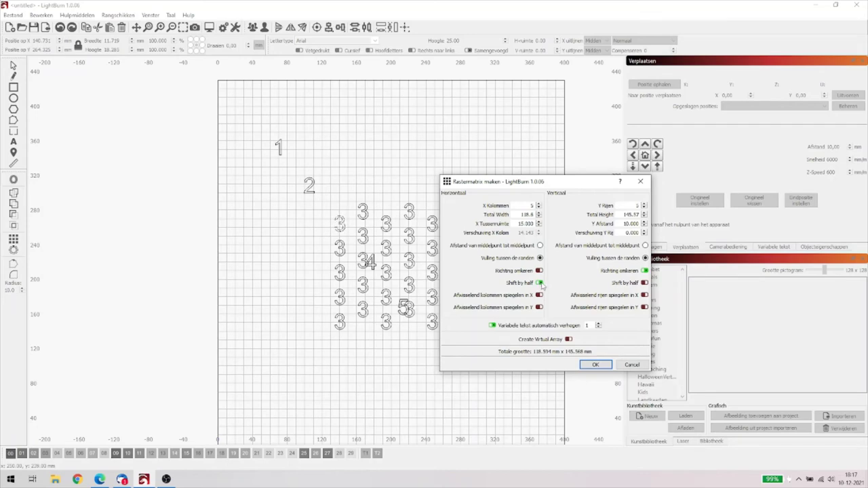
pyautogui.click(539, 282)
pyautogui.click(645, 283)
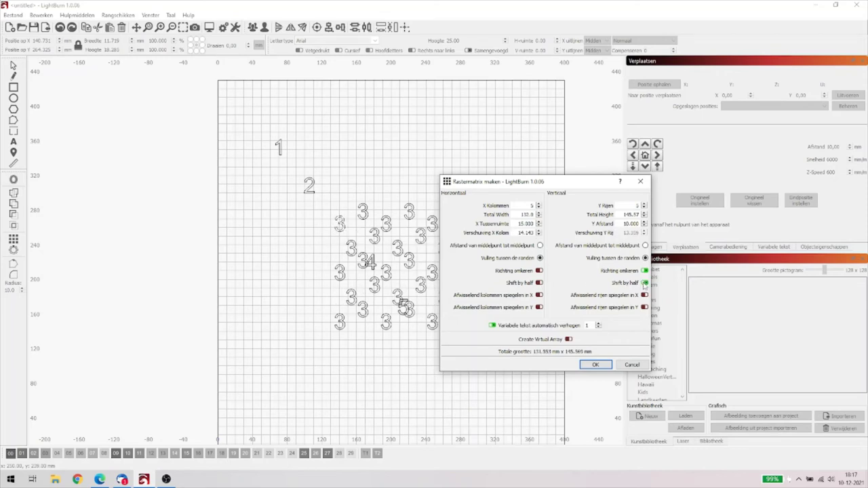
pyautogui.click(645, 282)
# Step: Try mirroring alternate columns in X, alternate rows in X and alternate columns in Y, switching each option off again
pyautogui.click(538, 296)
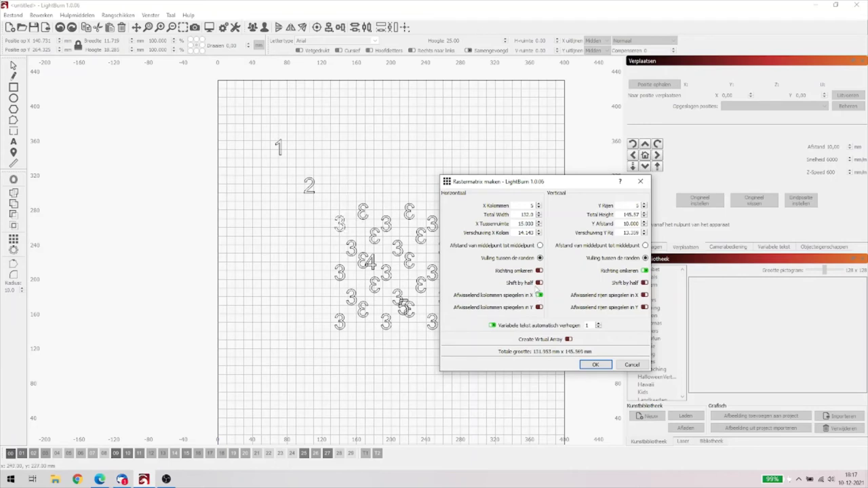
pyautogui.click(539, 295)
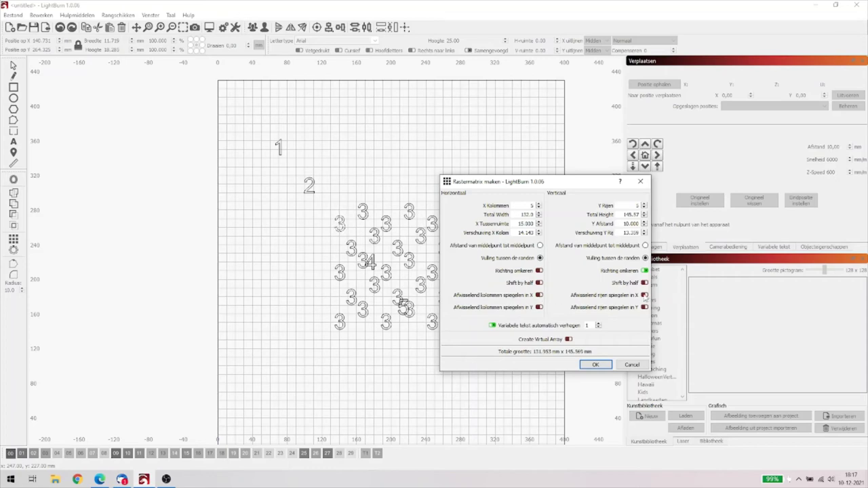
pyautogui.click(645, 296)
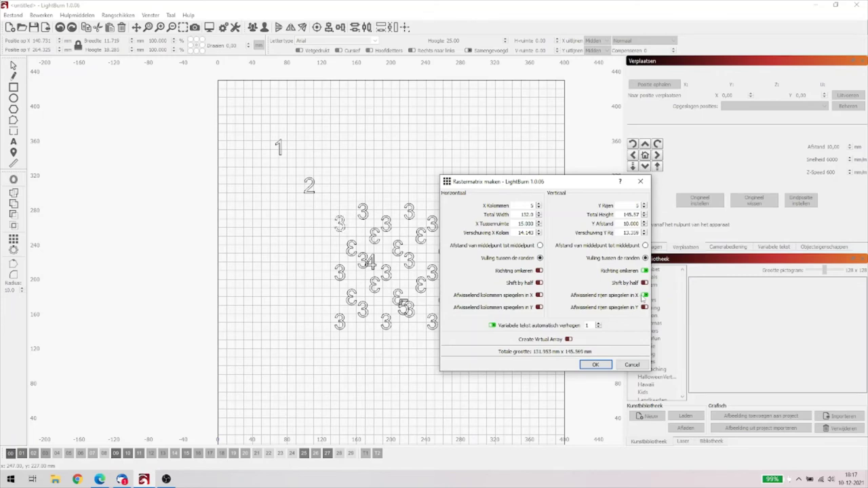
pyautogui.click(645, 296)
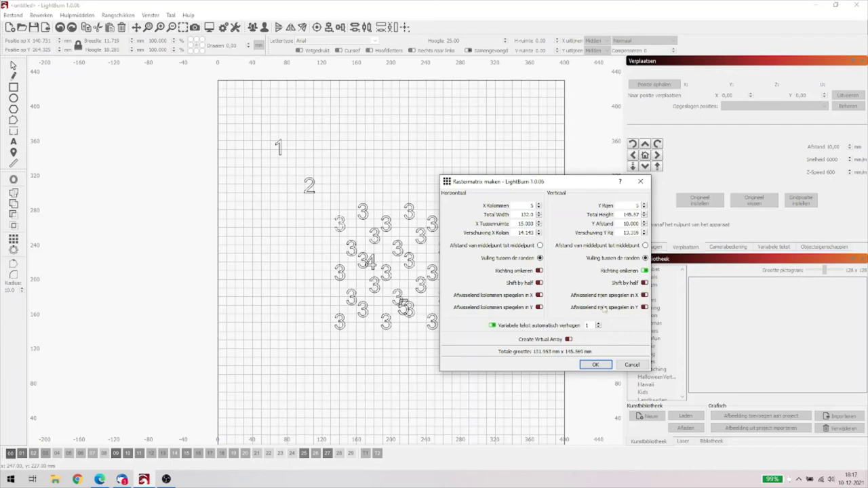
pyautogui.click(540, 307)
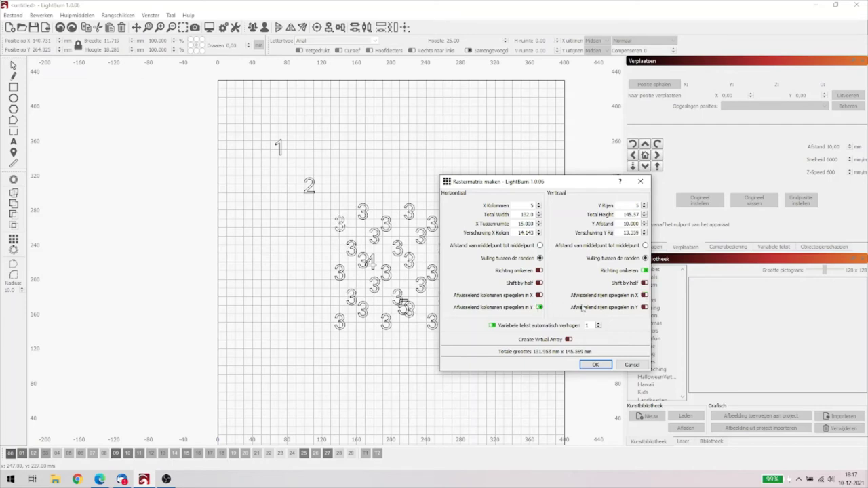
pyautogui.click(540, 308)
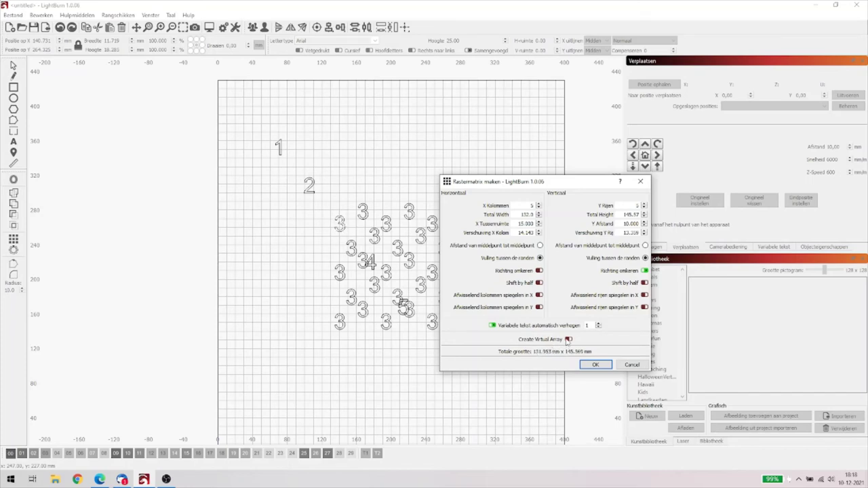
# Step: Toggle the virtual array option on and off, and cancel the grid array of the number 3
pyautogui.click(568, 340)
pyautogui.click(569, 340)
pyautogui.click(567, 340)
pyautogui.click(568, 340)
pyautogui.click(632, 366)
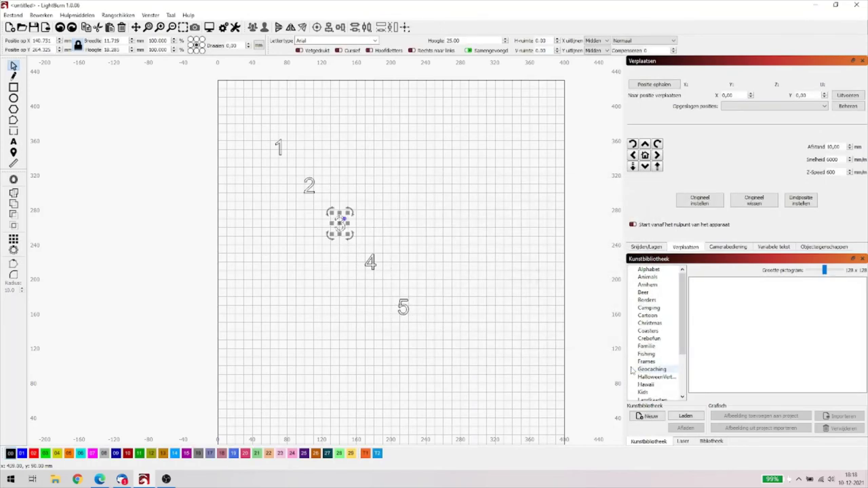
# Step: Reselect the number 3, open the grid array settings again and accept them without adding copies
pyautogui.click(441, 259)
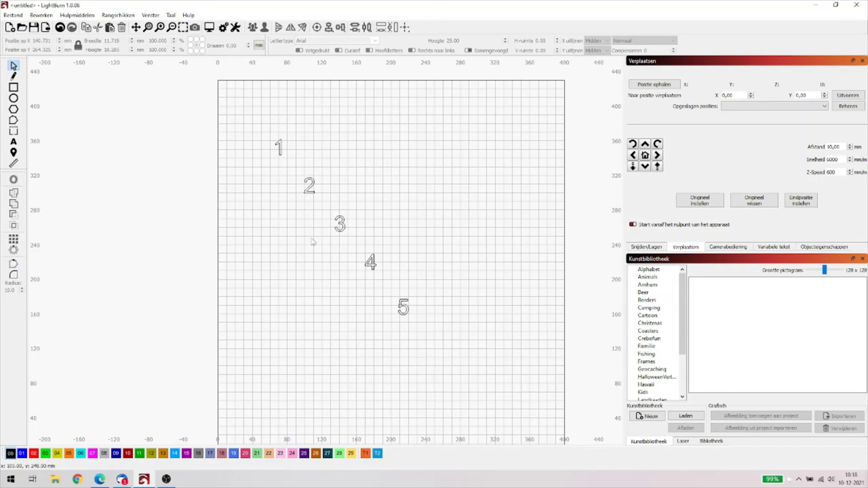
pyautogui.click(336, 227)
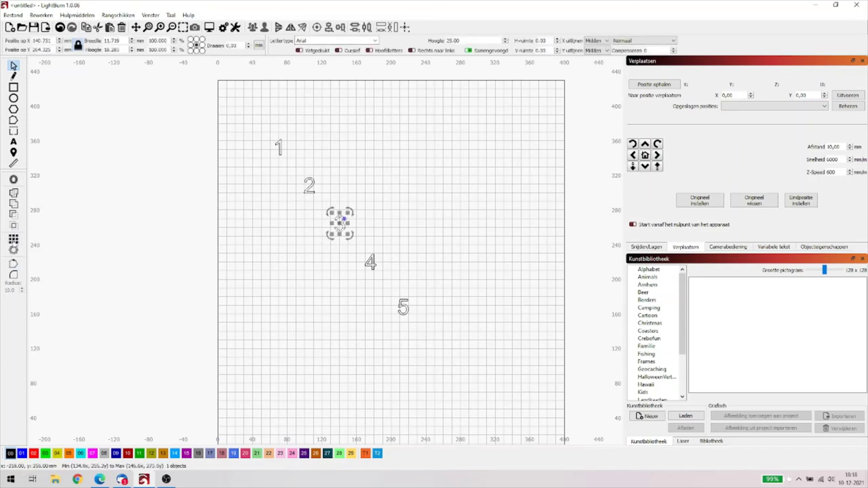
pyautogui.click(13, 239)
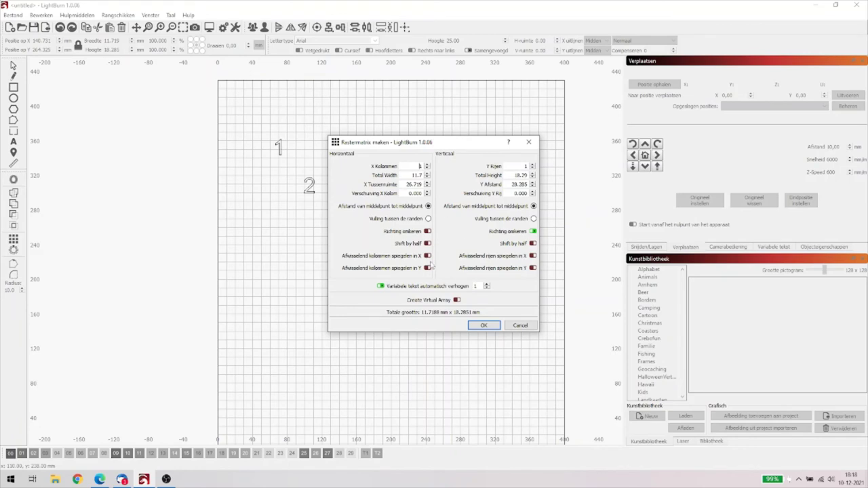
pyautogui.click(484, 325)
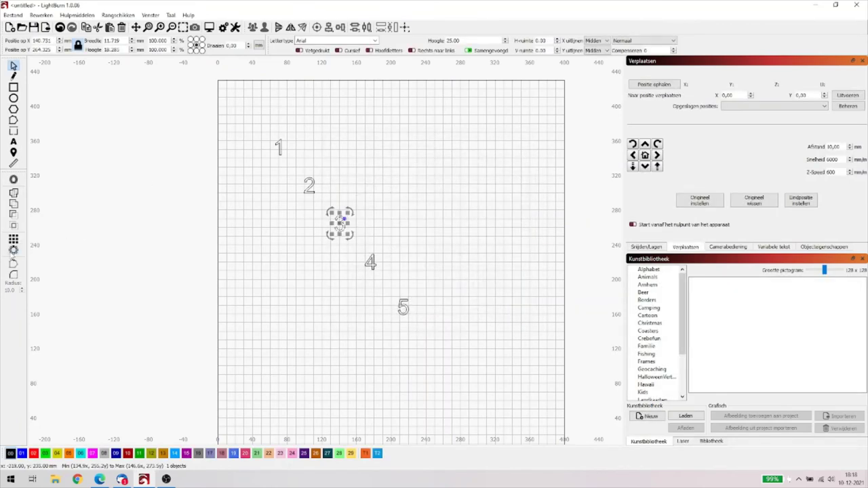
# Step: Open a circular array for the number 3, try different copy counts, start and step angles, and cancel it
pyautogui.click(116, 15)
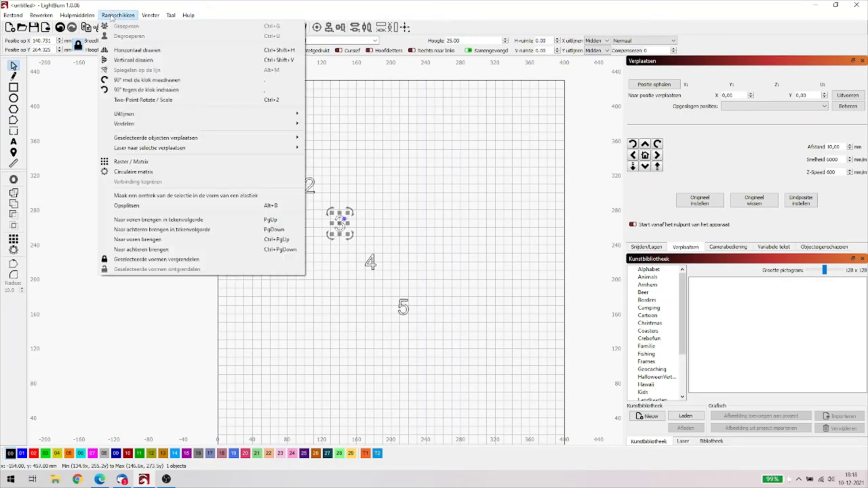
pyautogui.click(148, 173)
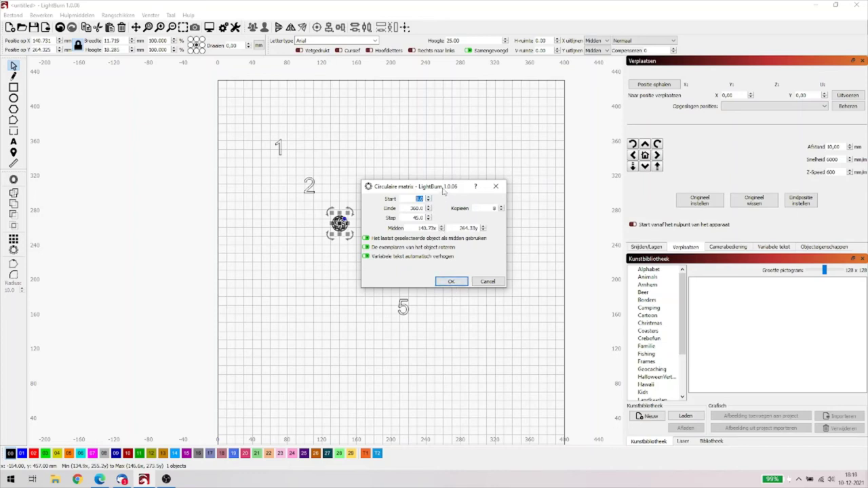
pyautogui.moveTo(443, 190); pyautogui.dragTo(521, 240)
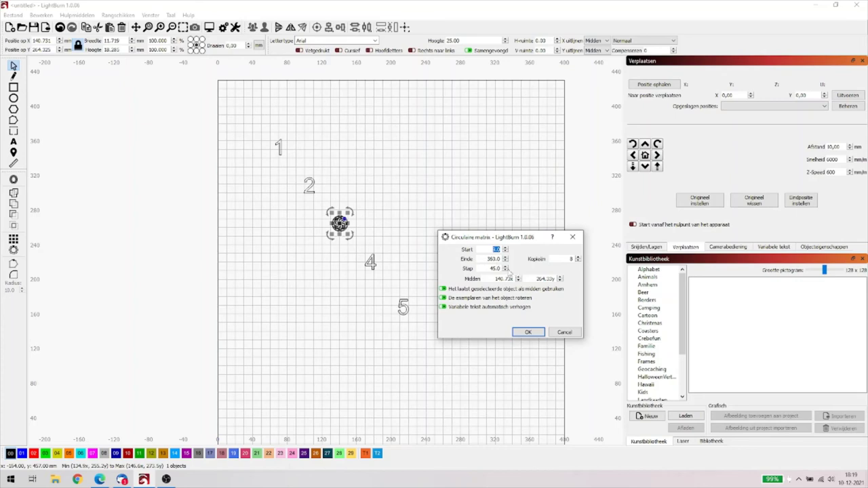
pyautogui.click(578, 261)
pyautogui.click(578, 261)
pyautogui.click(578, 261)
pyautogui.click(505, 252)
pyautogui.click(577, 261)
pyautogui.click(505, 268)
pyautogui.click(565, 331)
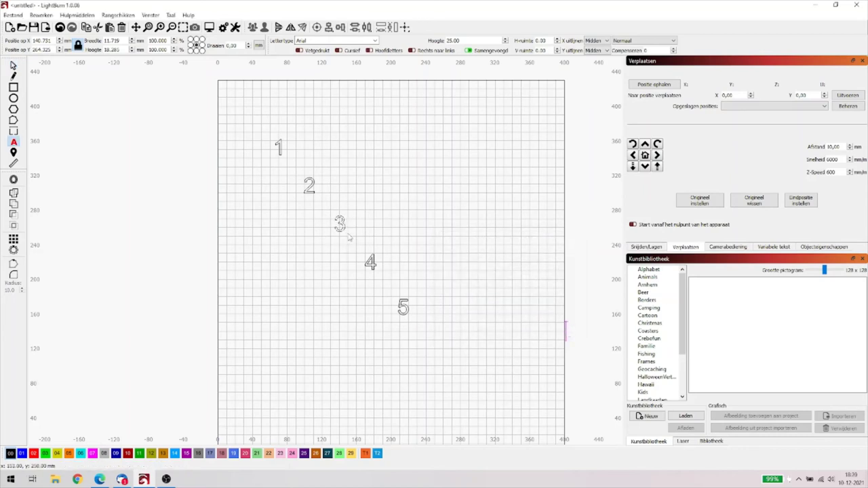
# Step: Enlarge the number 3 to about 138 mm wide, shrink it to about 13 mm wide and deselect it
pyautogui.click(345, 221)
pyautogui.click(13, 65)
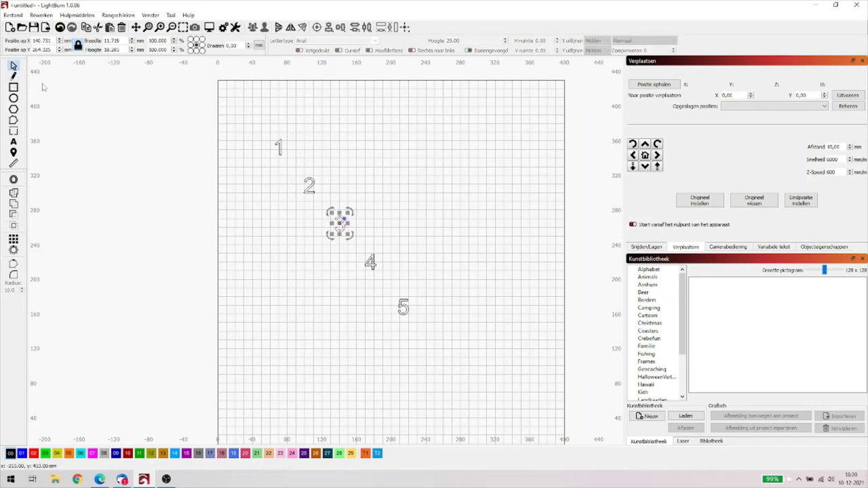
pyautogui.moveTo(351, 236); pyautogui.dragTo(459, 405)
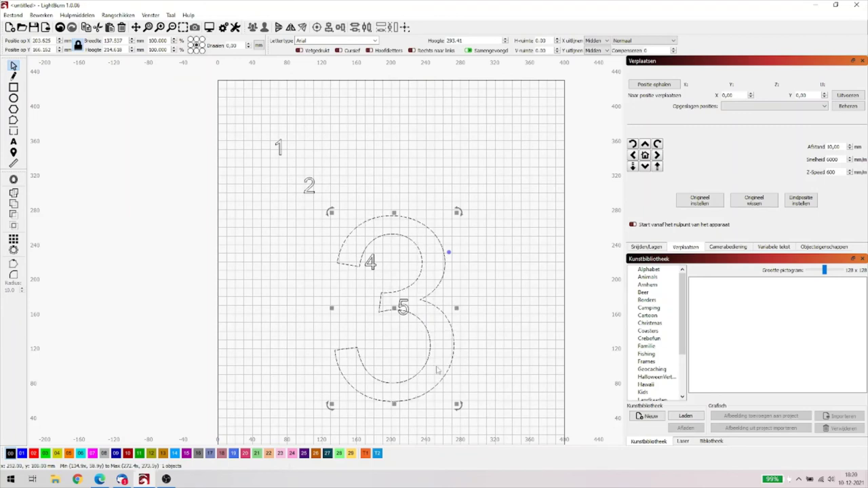
pyautogui.moveTo(458, 405); pyautogui.dragTo(348, 239)
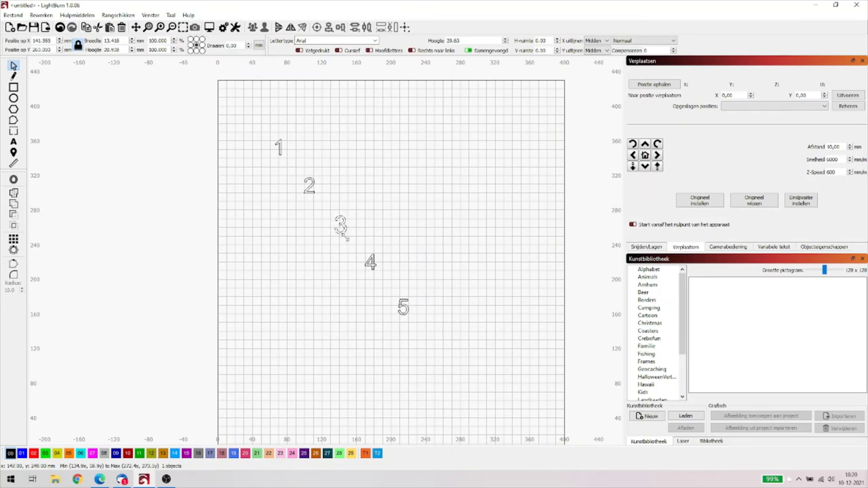
pyautogui.click(386, 197)
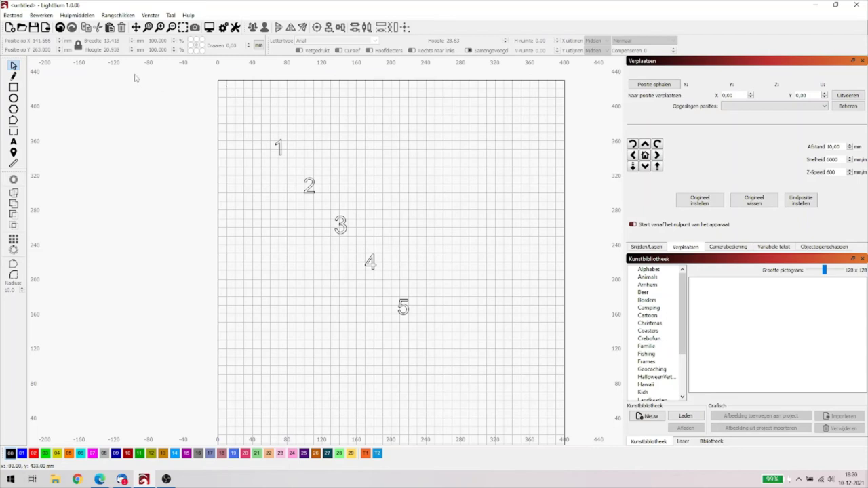
# Step: Start a circular array of the number 3 and set the array centre's Y position to 297 mm
pyautogui.click(329, 217)
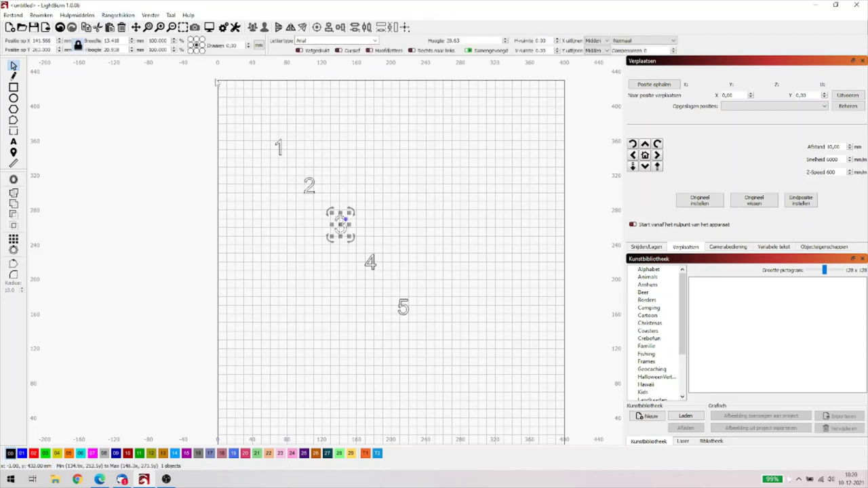
pyautogui.click(118, 15)
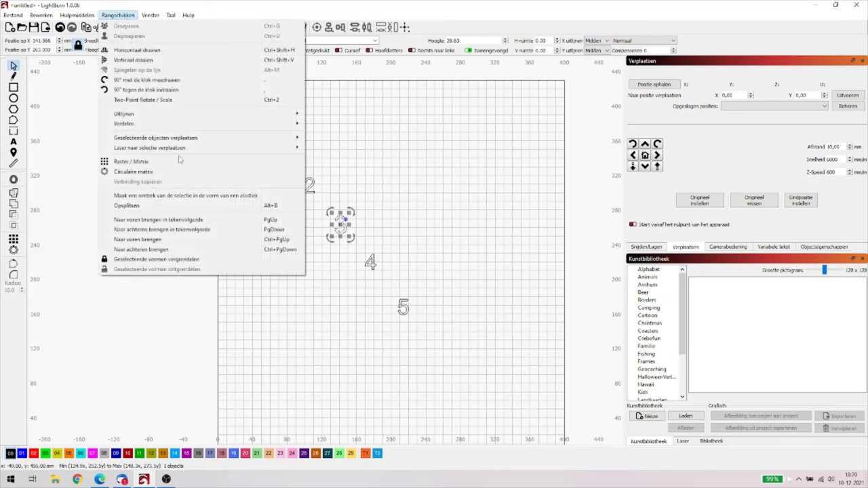
pyautogui.click(154, 174)
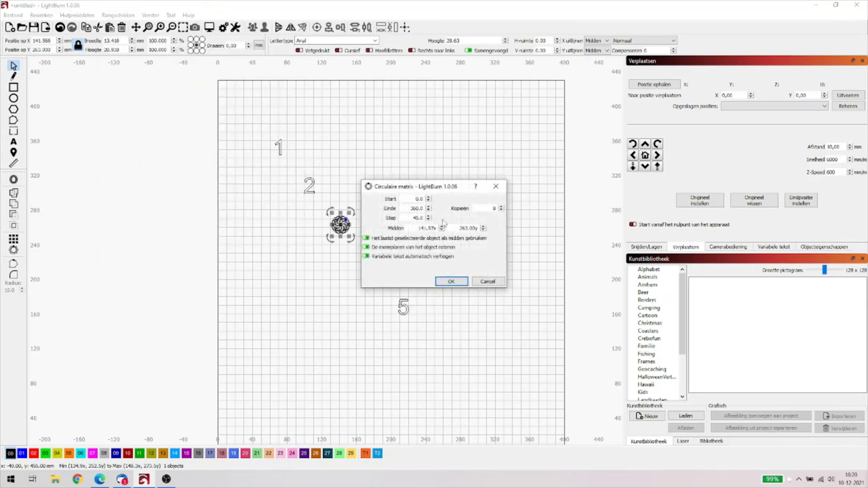
pyautogui.click(482, 228)
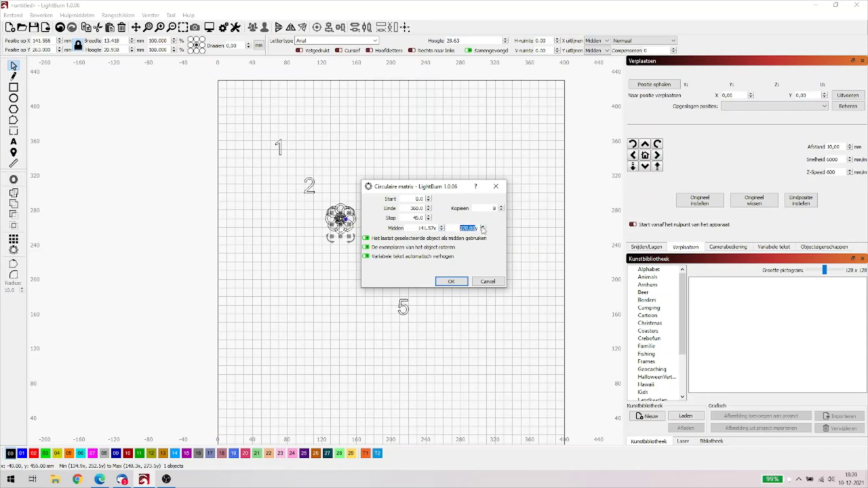
pyautogui.click(482, 228)
pyautogui.click(483, 228)
pyautogui.click(482, 228)
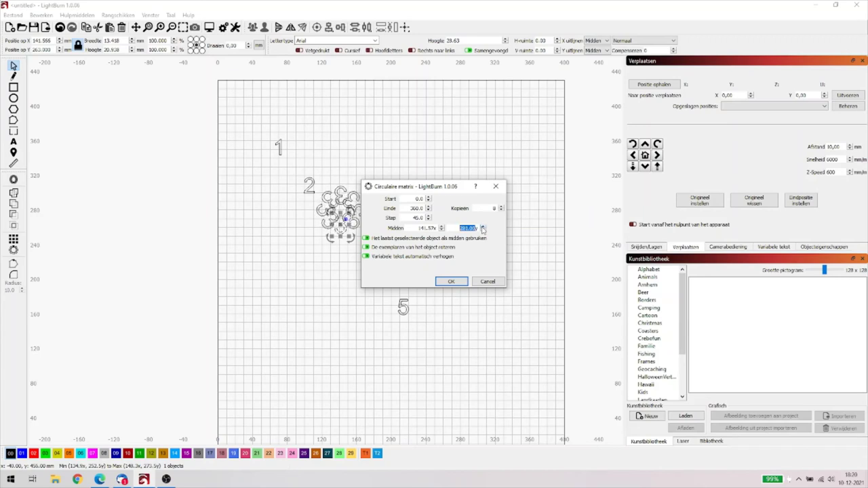
pyautogui.click(482, 228)
pyautogui.click(482, 228)
pyautogui.click(483, 227)
pyautogui.click(482, 228)
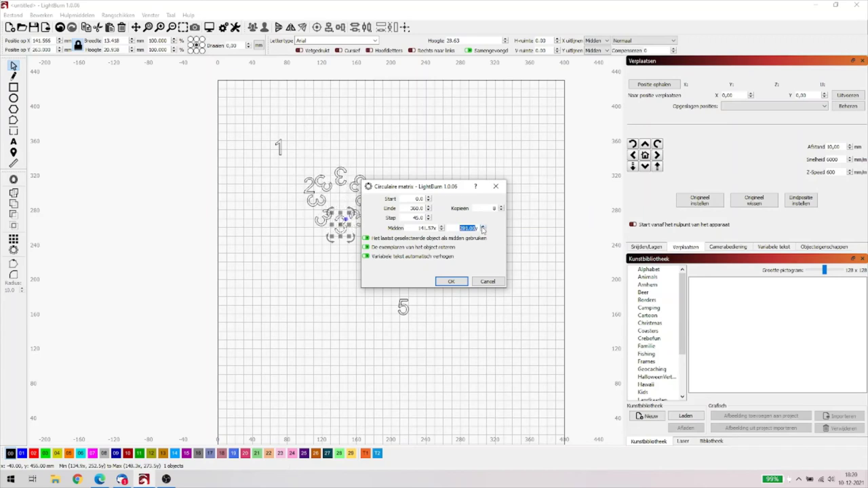
pyautogui.click(482, 228)
pyautogui.click(482, 228)
pyautogui.click(482, 228)
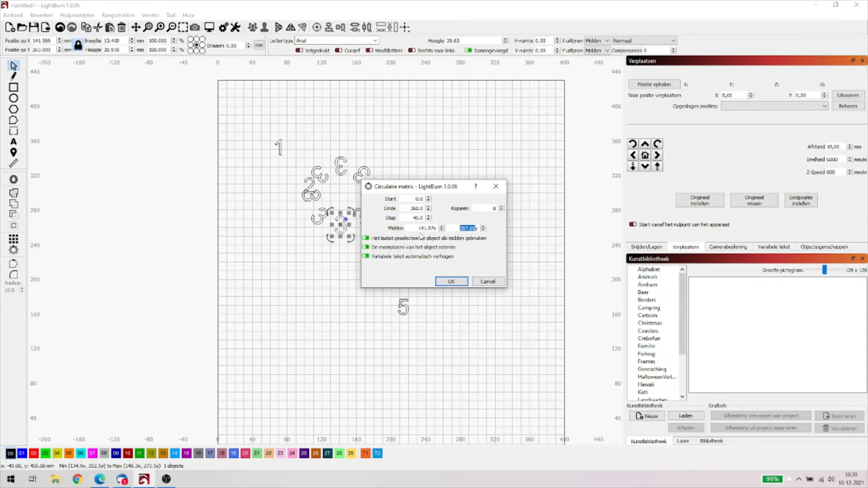
# Step: Try different step angles for the circular array of the number 3, from 22 up to 48 degrees
pyautogui.scroll(-8, 428, 221)
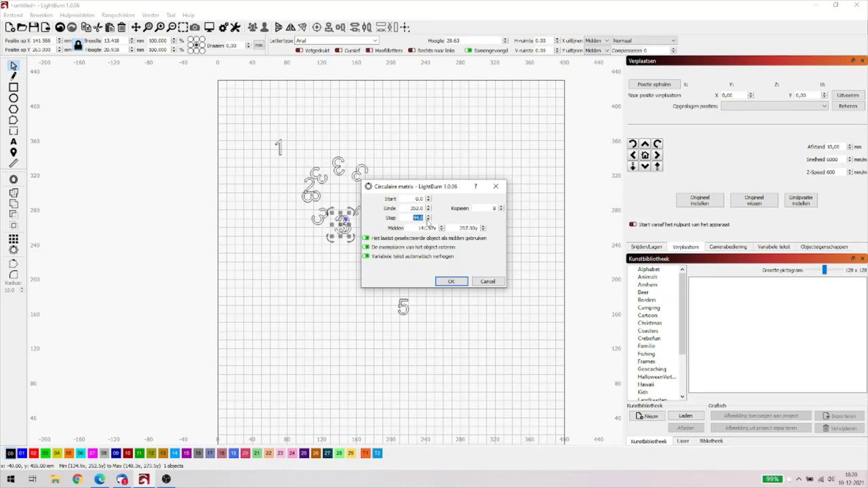
pyautogui.scroll(-10, 428, 222)
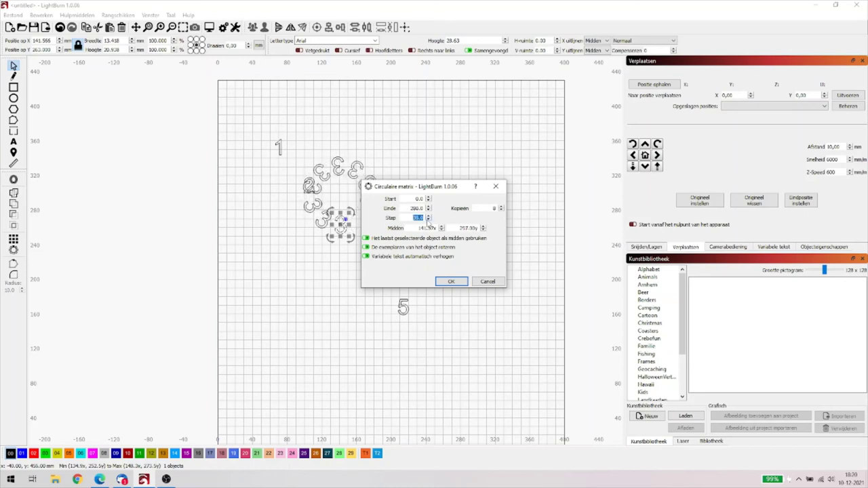
pyautogui.scroll(-5, 428, 222)
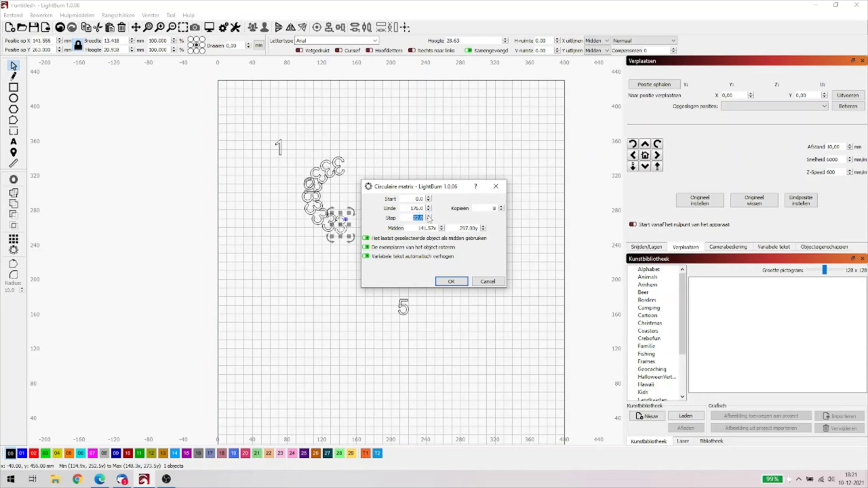
pyautogui.scroll(10, 428, 217)
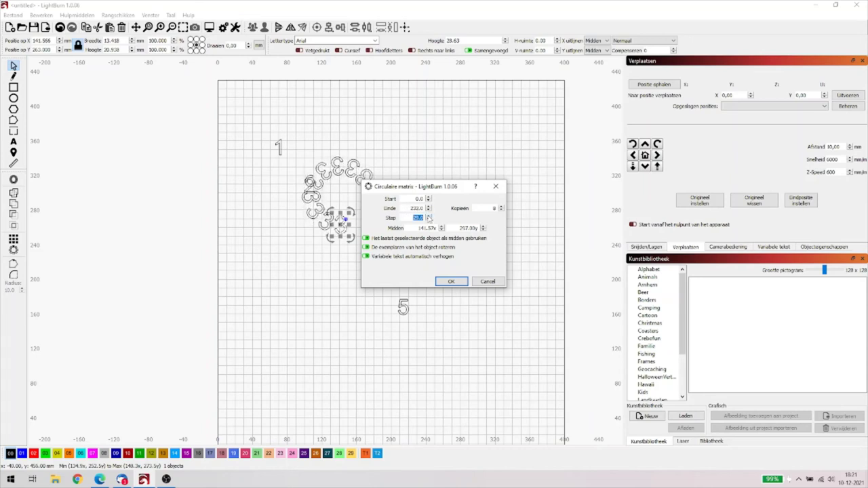
pyautogui.scroll(1, 429, 218)
pyautogui.scroll(8, 429, 217)
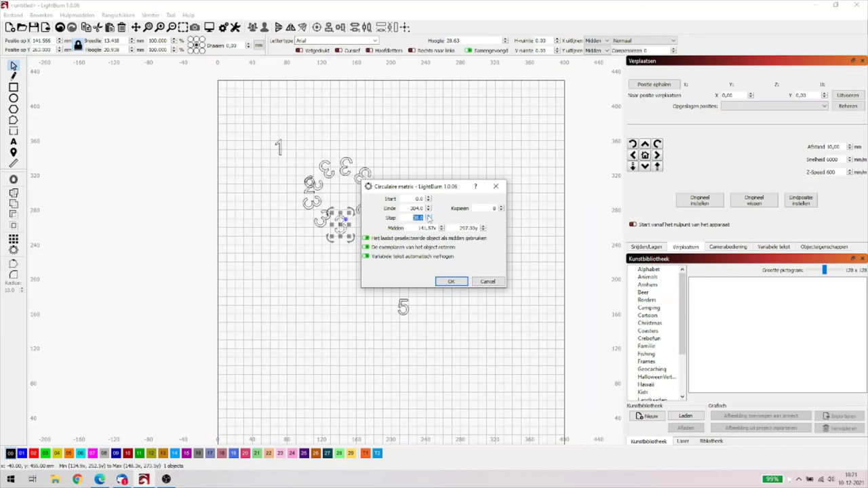
pyautogui.scroll(2, 429, 217)
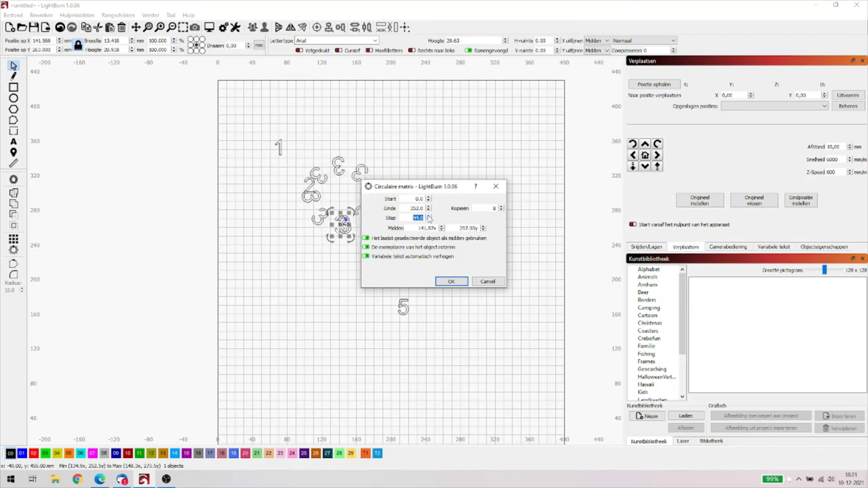
pyautogui.scroll(1, 429, 218)
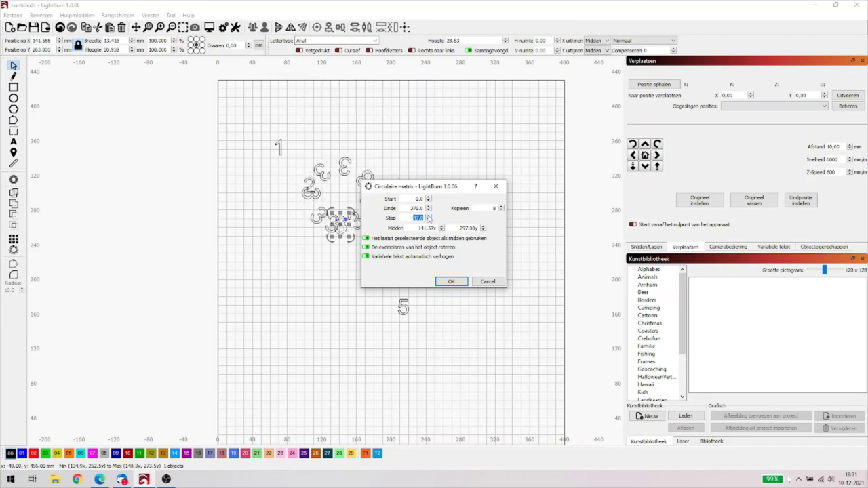
pyautogui.scroll(1, 429, 217)
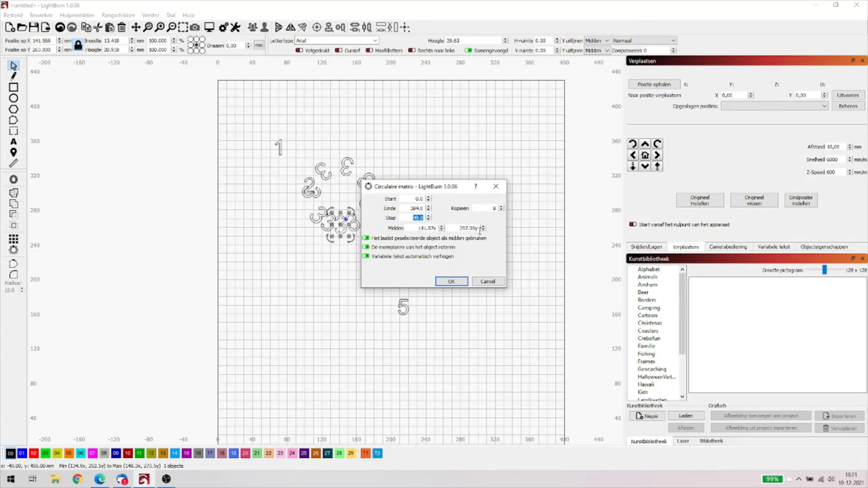
# Step: Set the circular array's end angle to 360 degrees
pyautogui.click(428, 211)
pyautogui.click(428, 210)
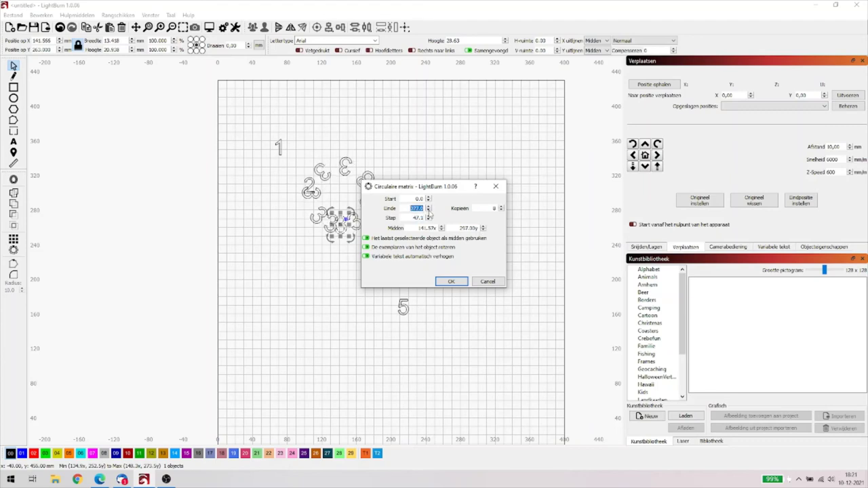
pyautogui.click(428, 211)
pyautogui.click(428, 211)
pyautogui.click(428, 211)
pyautogui.click(428, 211)
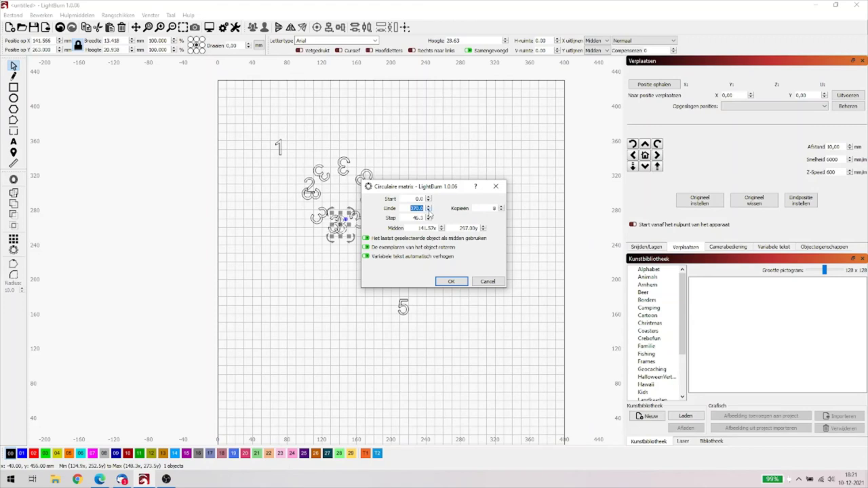
pyautogui.click(428, 211)
pyautogui.click(428, 211)
pyautogui.click(428, 211)
pyautogui.click(428, 211)
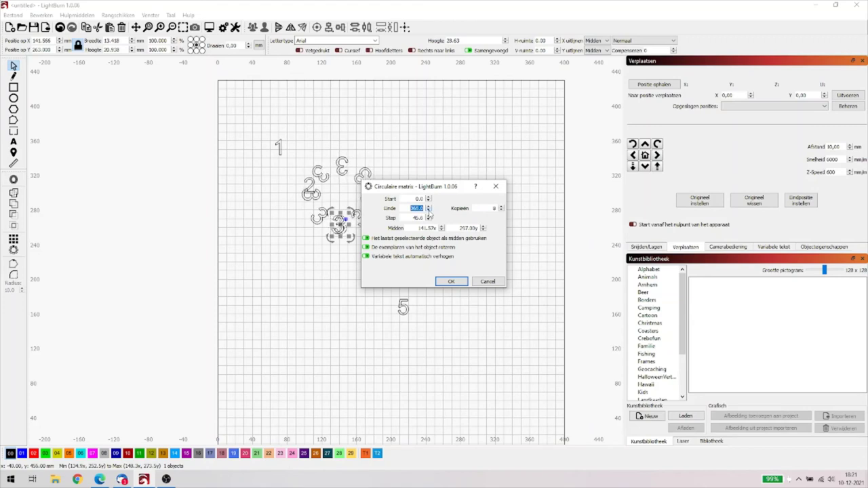
pyautogui.click(428, 211)
pyautogui.click(428, 211)
pyautogui.click(428, 211)
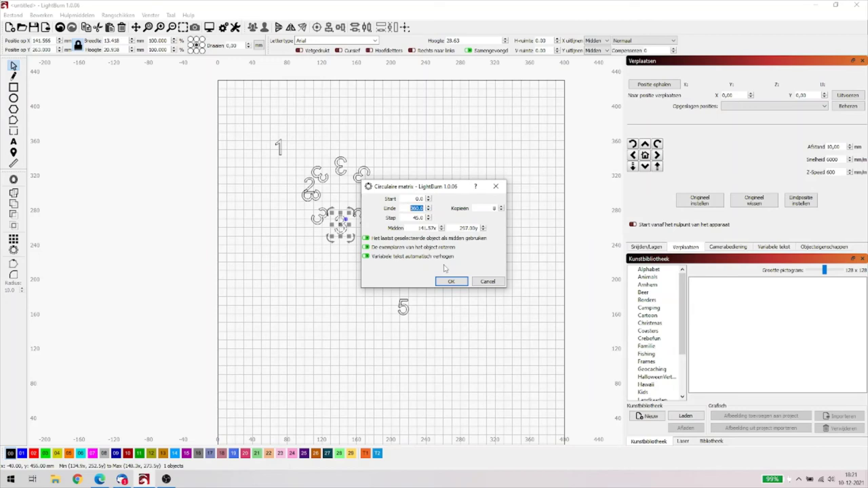
# Step: Set the circular array to 7 copies, toggle the rotation of copies off and back on, and create the array
pyautogui.click(501, 211)
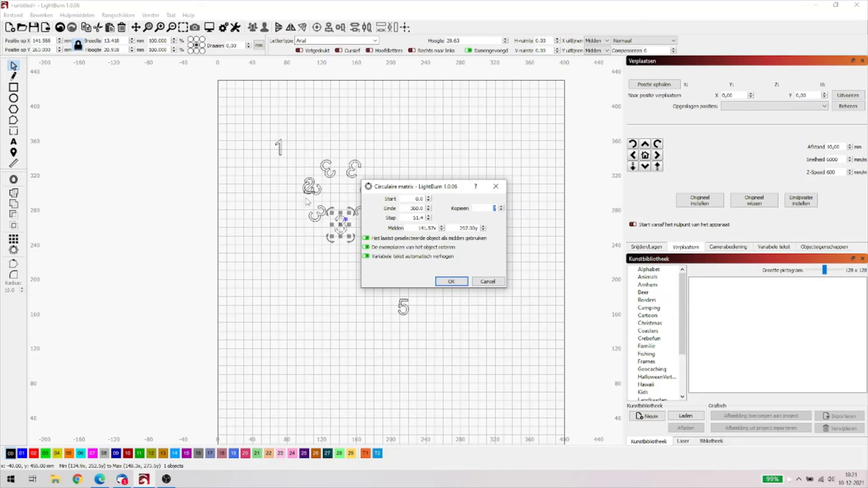
pyautogui.click(366, 247)
pyautogui.click(367, 247)
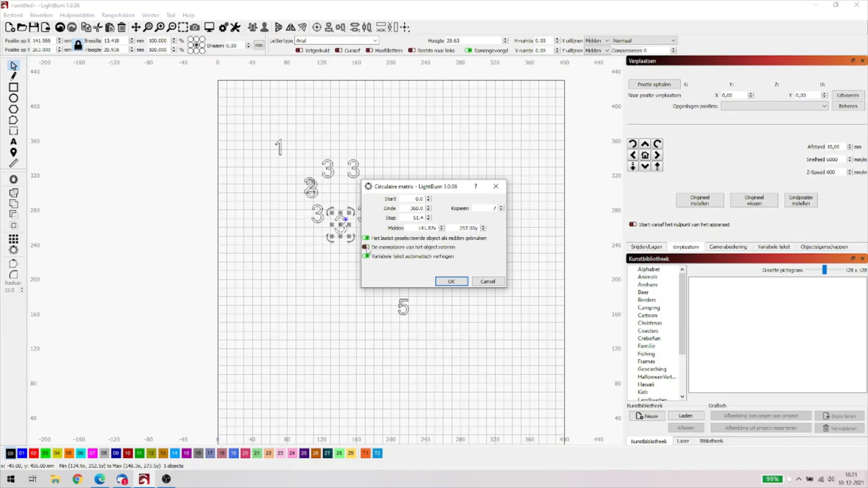
pyautogui.click(366, 247)
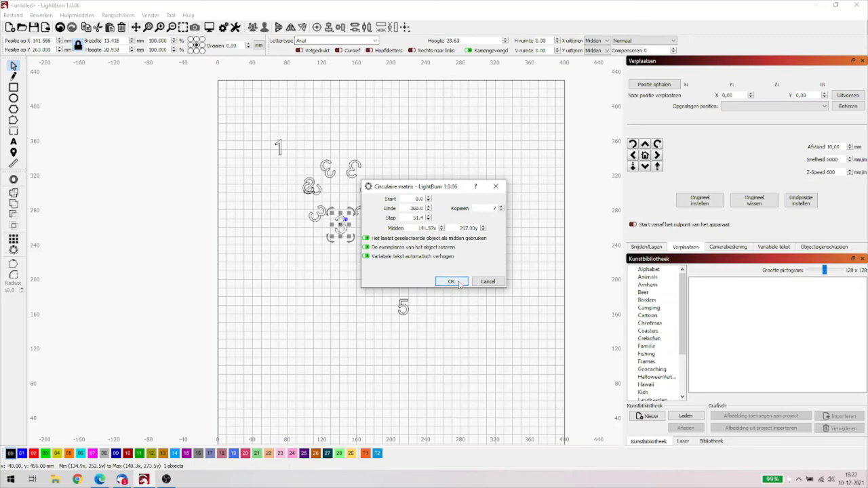
pyautogui.click(451, 282)
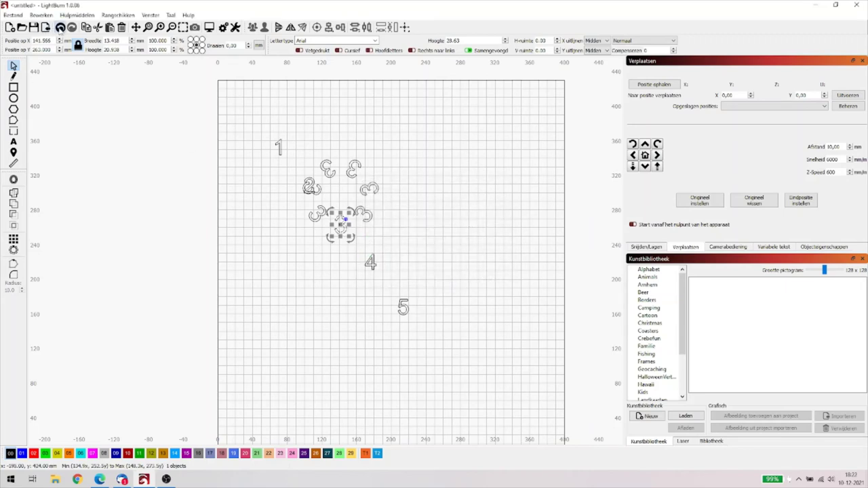
# Step: Undo the circular array of the number 3 and clear the selection
pyautogui.click(60, 28)
pyautogui.click(405, 186)
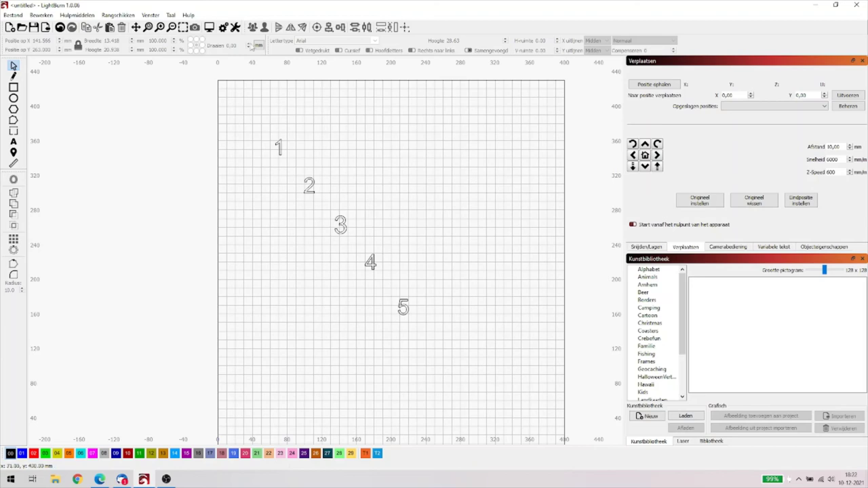
pyautogui.click(124, 17)
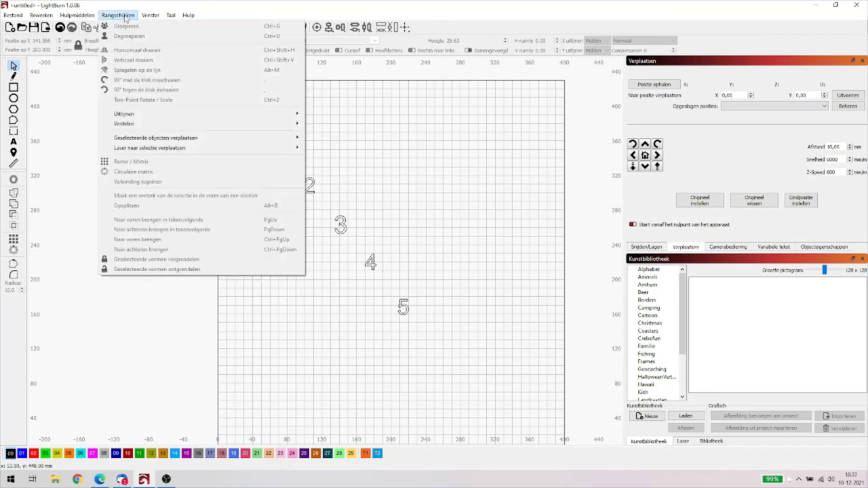
pyautogui.click(374, 176)
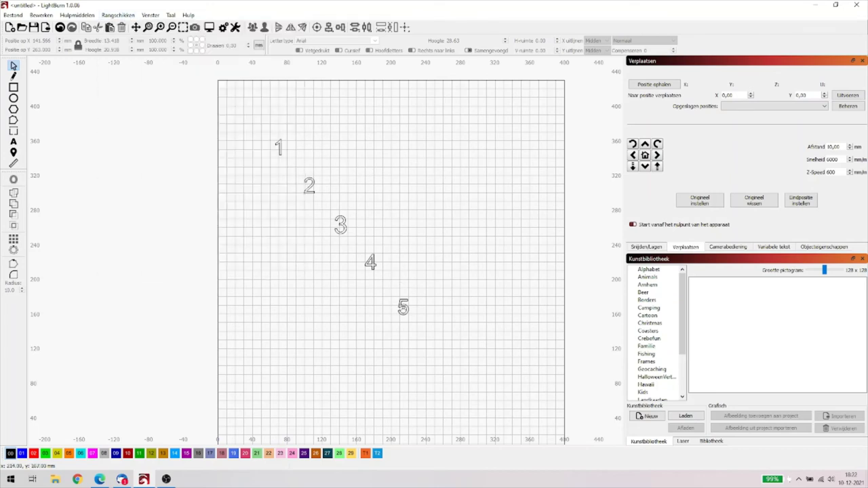
pyautogui.click(403, 307)
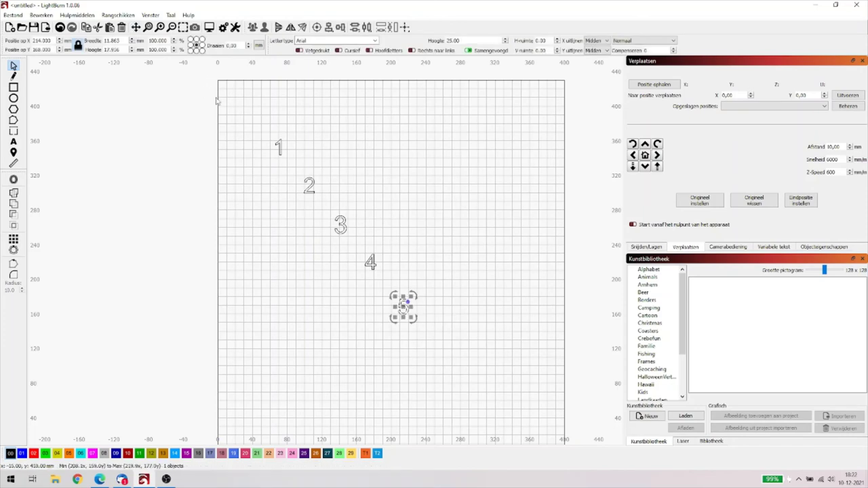
pyautogui.click(125, 16)
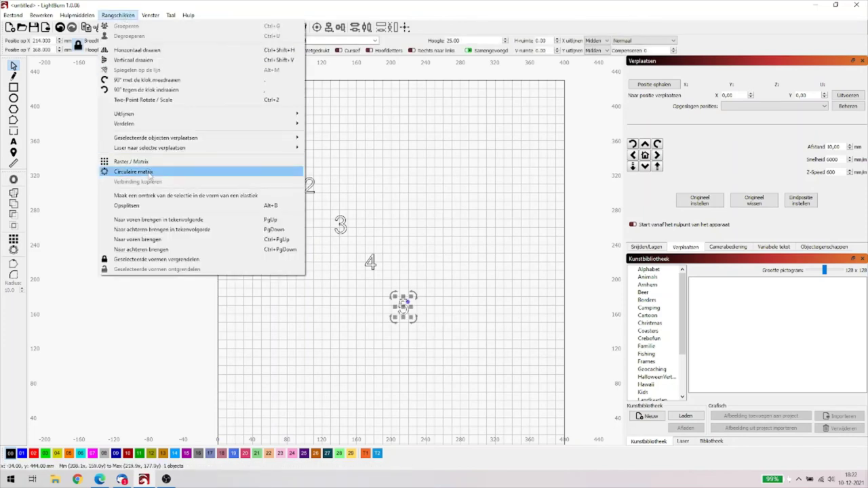
pyautogui.click(423, 212)
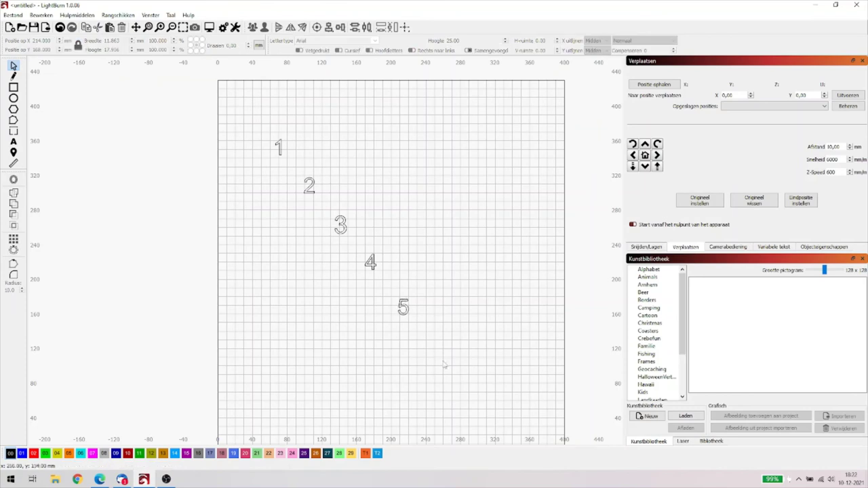
# Step: Select the numbers 4 and 5, try copying along a path with 6 rotated copies, and cancel it
pyautogui.moveTo(444, 365); pyautogui.dragTo(351, 253)
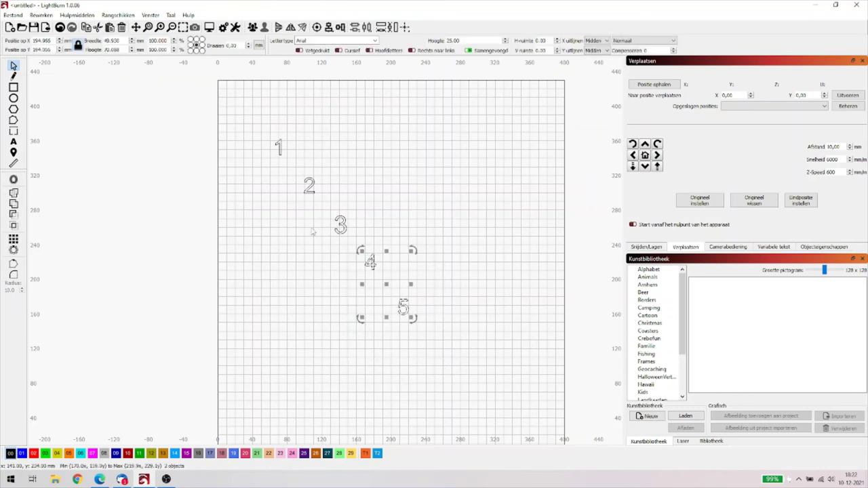
pyautogui.click(118, 15)
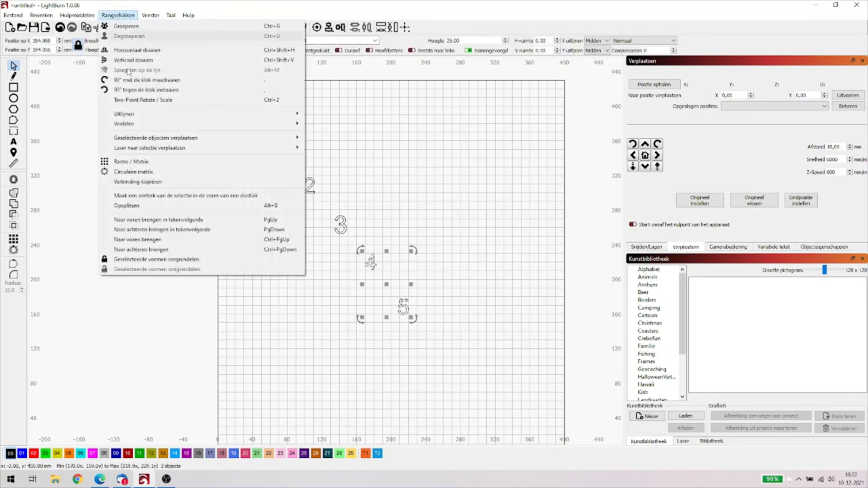
pyautogui.click(148, 182)
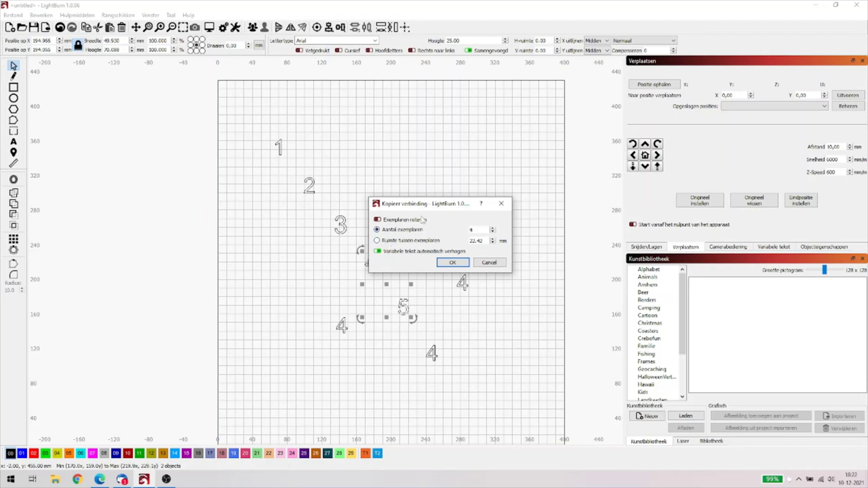
pyautogui.moveTo(432, 206); pyautogui.dragTo(480, 122)
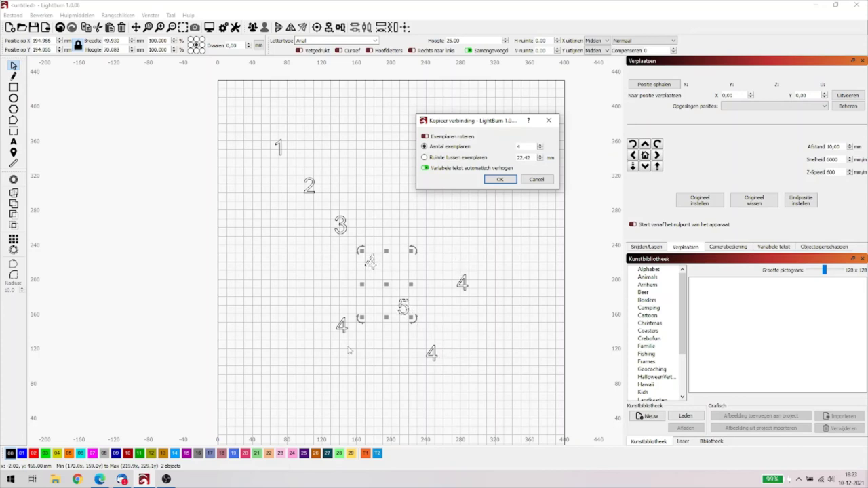
pyautogui.doubleClick(540, 150)
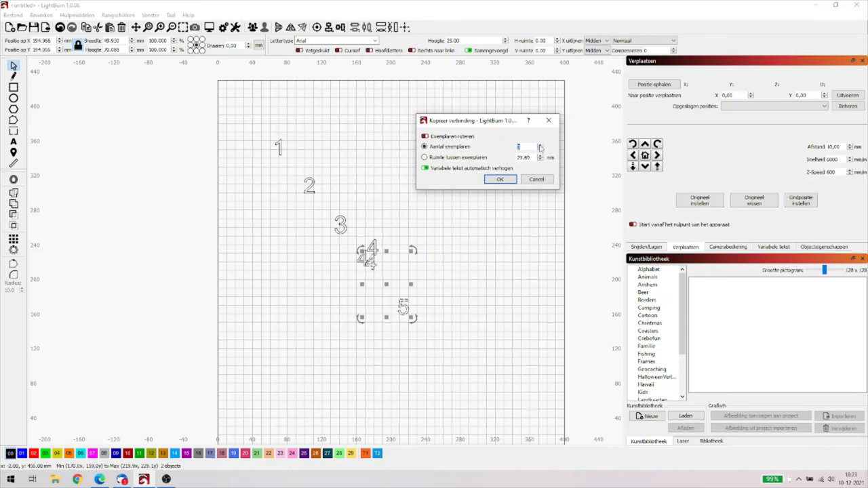
pyautogui.doubleClick(541, 146)
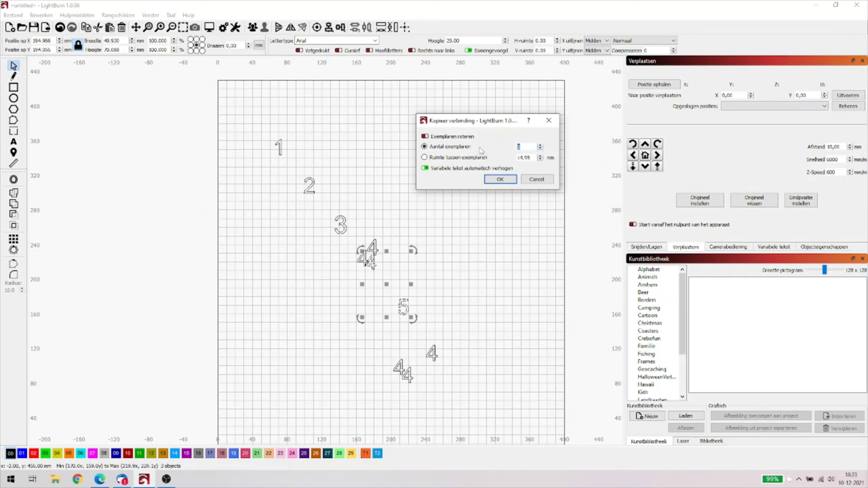
pyautogui.click(425, 136)
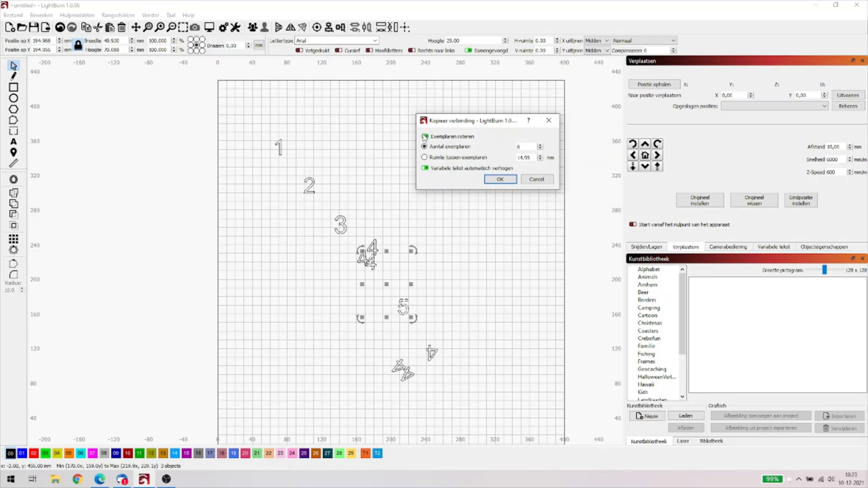
pyautogui.click(537, 179)
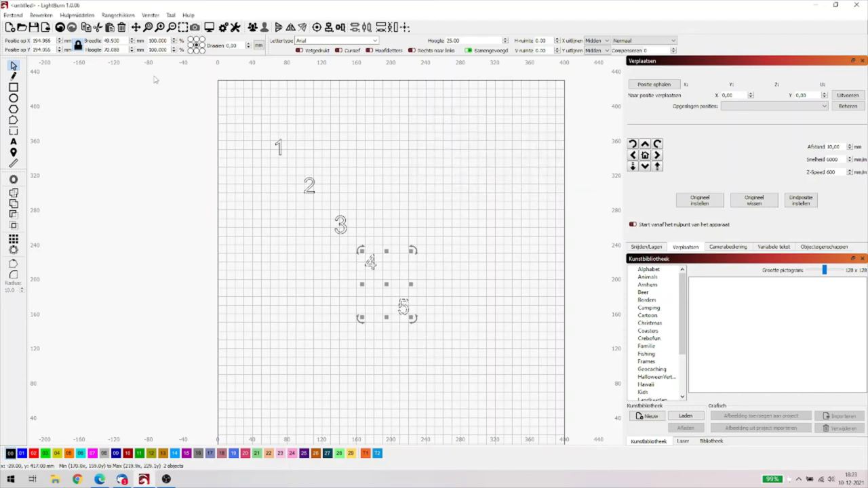
pyautogui.click(251, 209)
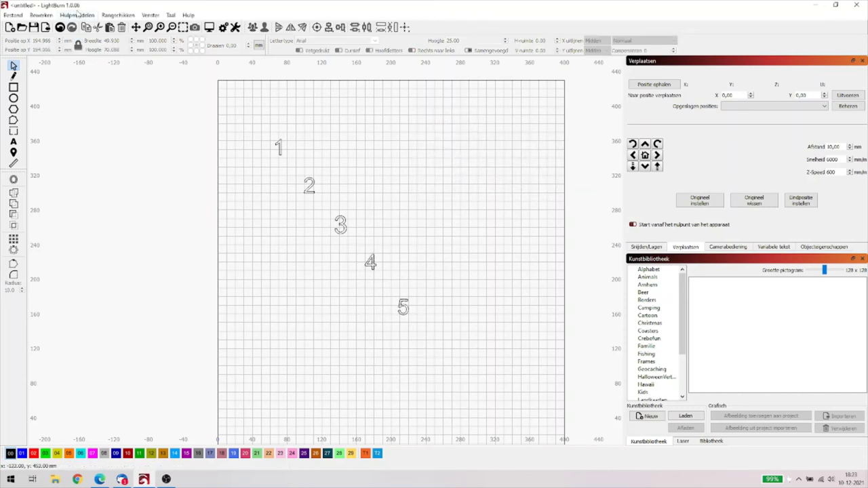
pyautogui.click(122, 15)
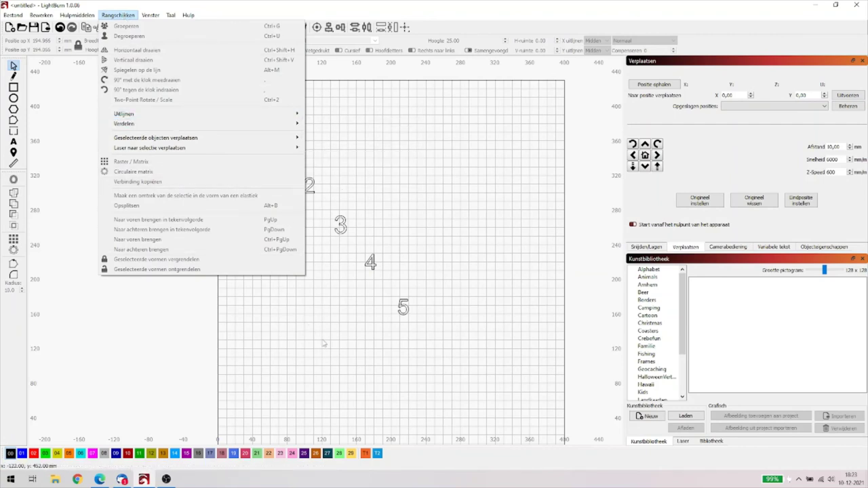
pyautogui.click(472, 375)
pyautogui.moveTo(445, 359); pyautogui.dragTo(223, 122)
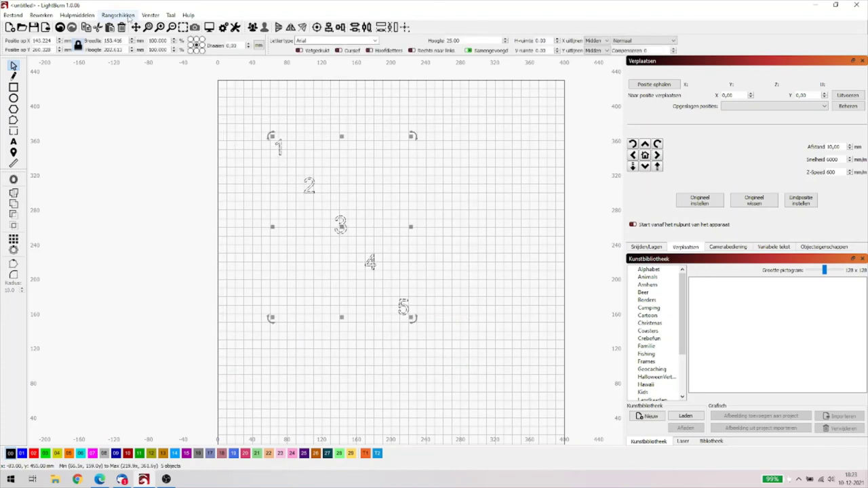
pyautogui.click(118, 15)
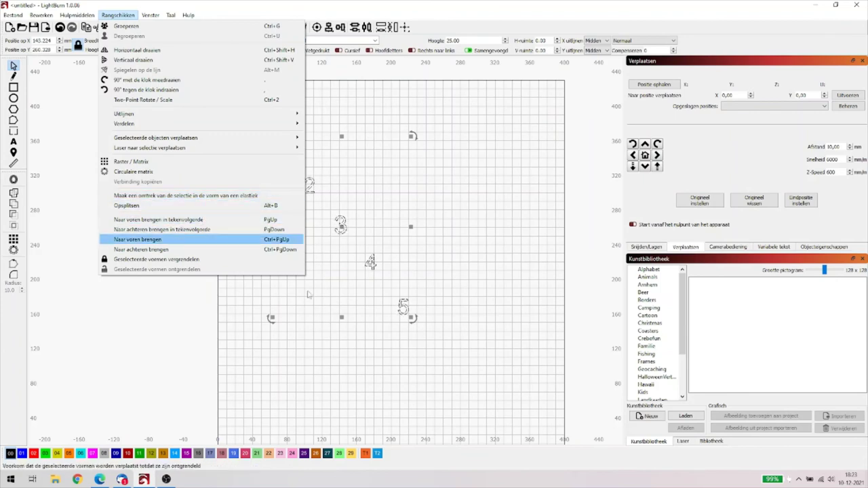
pyautogui.click(446, 310)
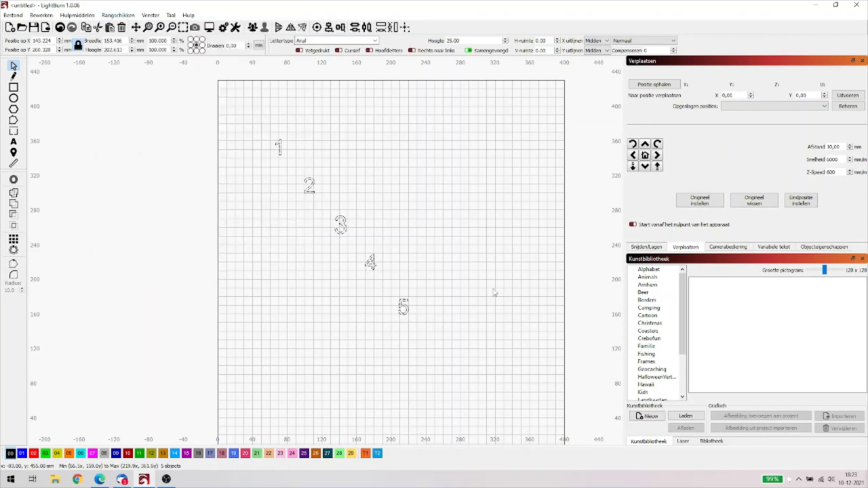
# Step: Create a rubber-band outline around the numbers 1 to 5 and shift the outline slightly
pyautogui.moveTo(469, 351); pyautogui.dragTo(245, 124)
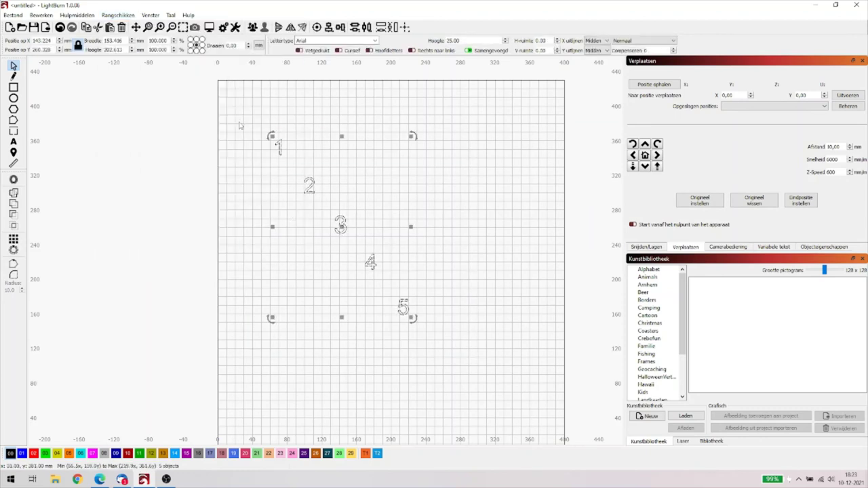
pyautogui.click(117, 15)
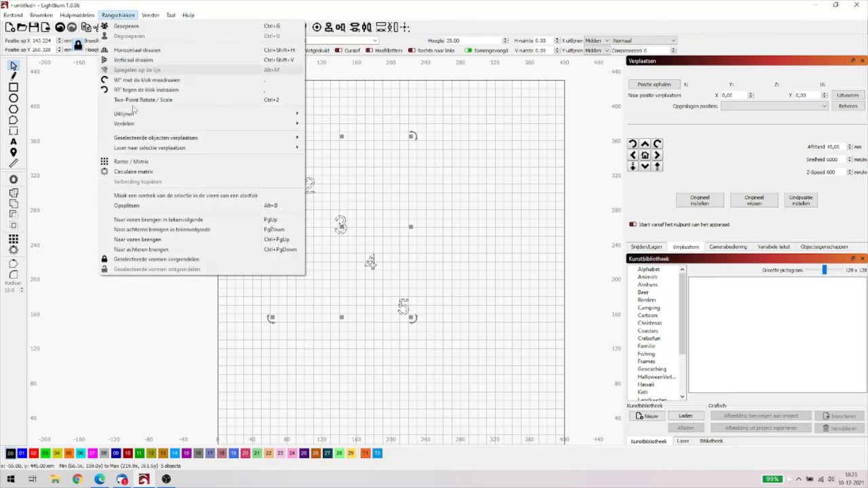
pyautogui.click(163, 196)
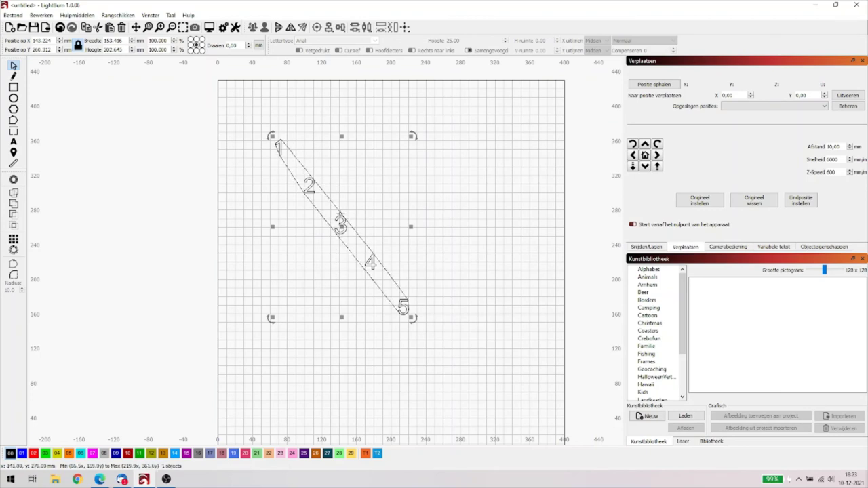
pyautogui.moveTo(339, 213)
pyautogui.mouseDown()
pyautogui.moveTo(381, 186)
pyautogui.moveTo(345, 207)
pyautogui.moveTo(342, 225)
pyautogui.moveTo(341, 217)
pyautogui.mouseUp()
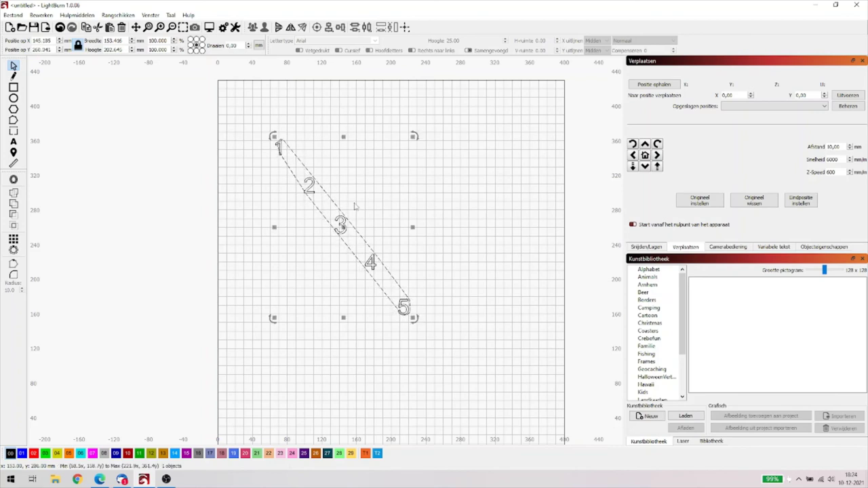
# Step: Undo the outline's shift and the rubber-band outline itself
pyautogui.click(60, 28)
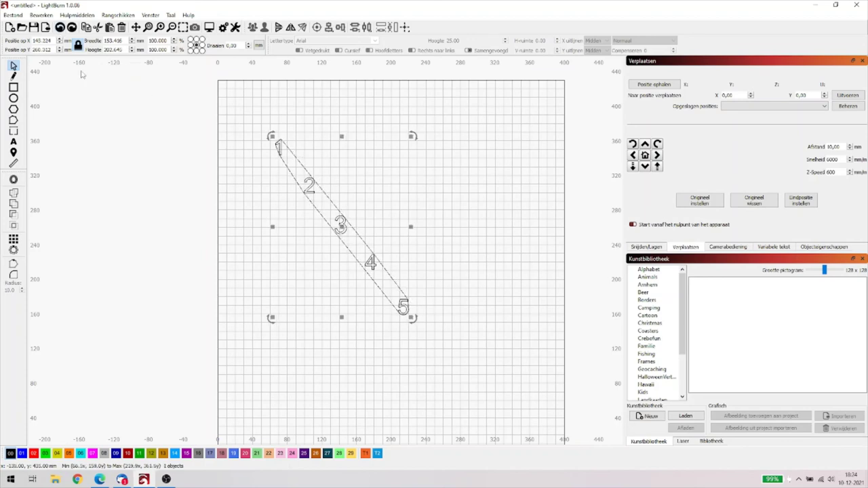
pyautogui.click(60, 28)
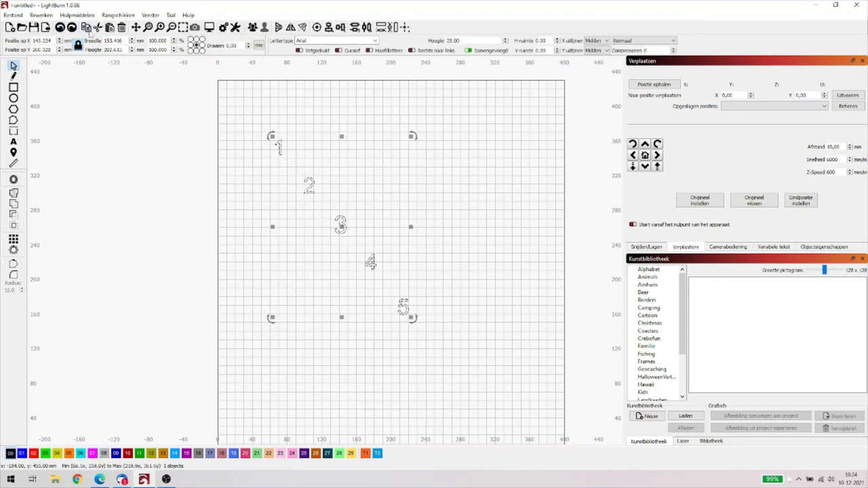
# Step: Break the numbers 1 to 5 apart into individual lines and select one segment of the 5 to test it
pyautogui.click(110, 15)
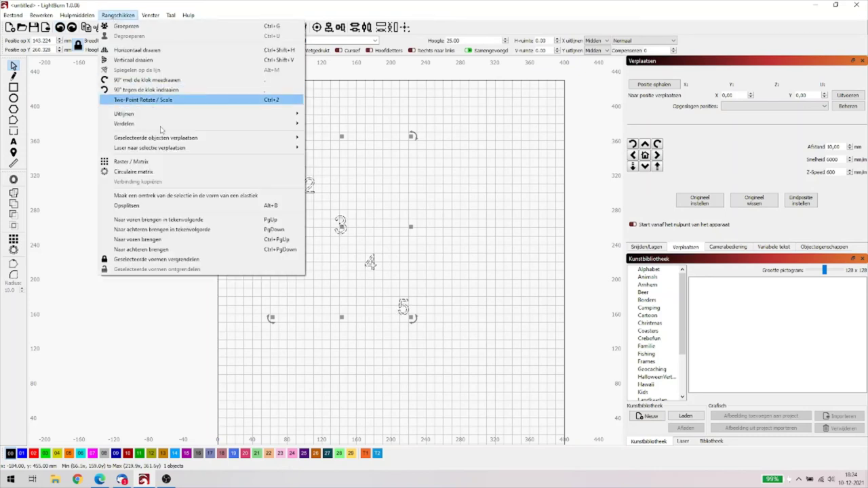
pyautogui.click(158, 206)
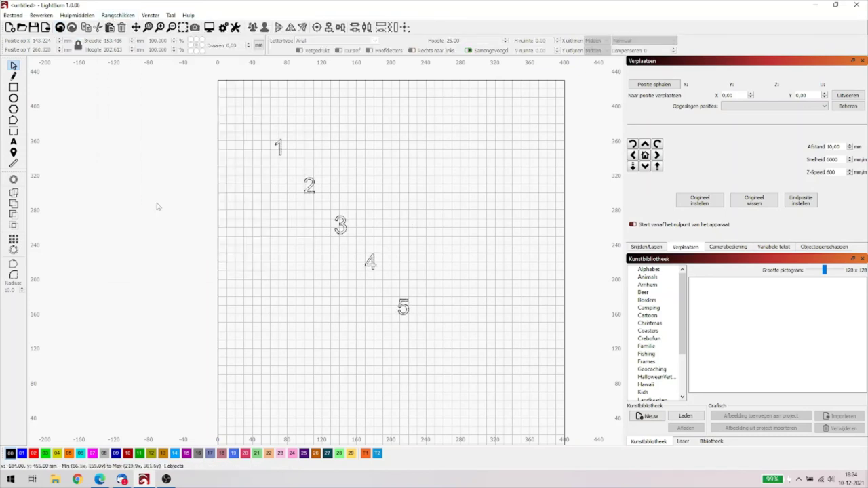
pyautogui.click(399, 305)
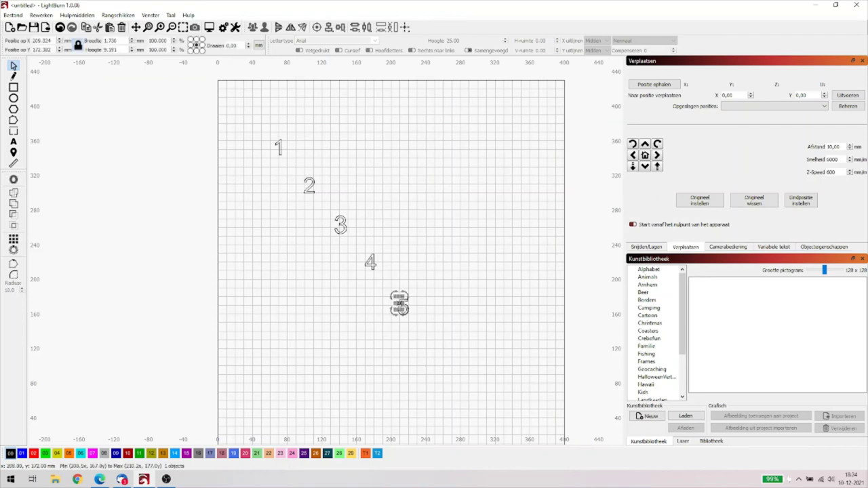
pyautogui.click(429, 363)
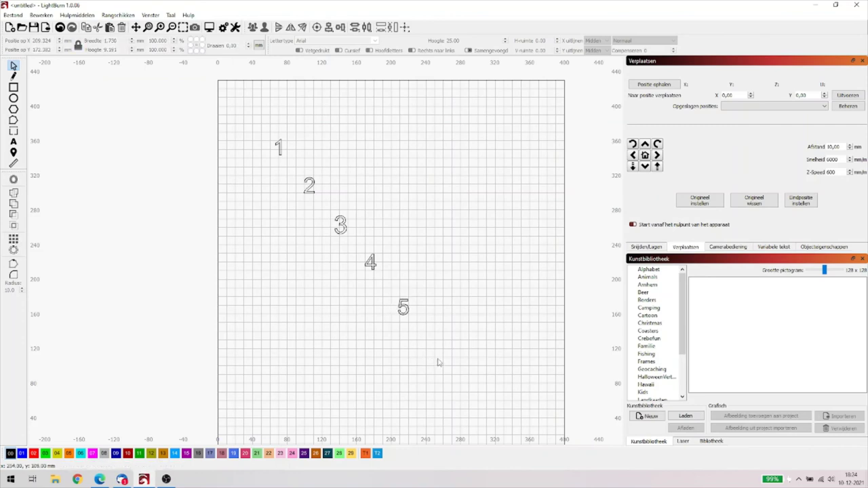
# Step: Select all the separated number pieces, try Break Apart on them again, and clear the selection
pyautogui.moveTo(437, 362); pyautogui.dragTo(238, 114)
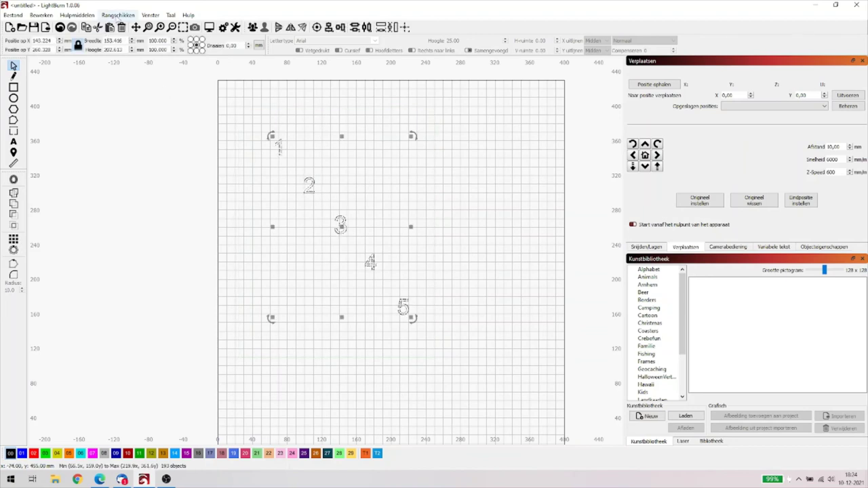
pyautogui.click(117, 15)
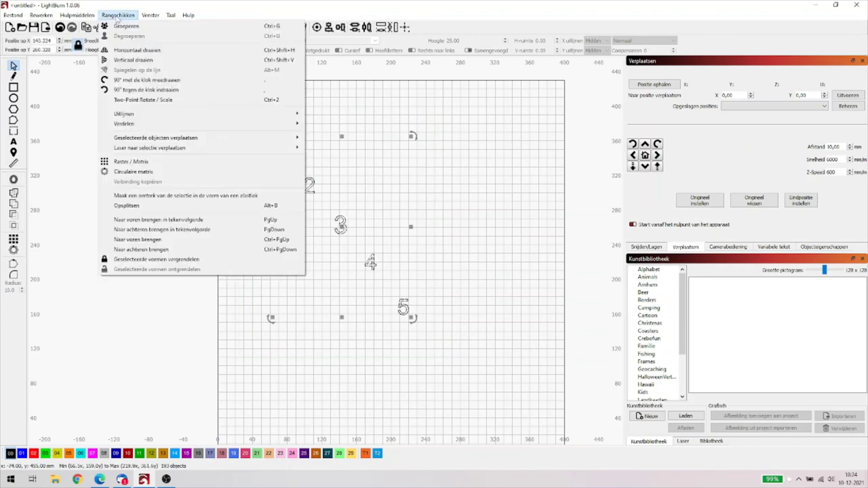
pyautogui.click(147, 207)
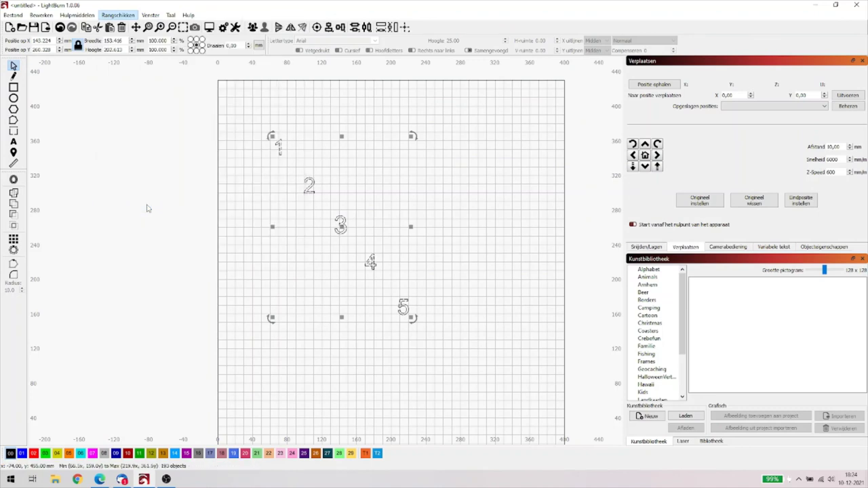
pyautogui.click(147, 208)
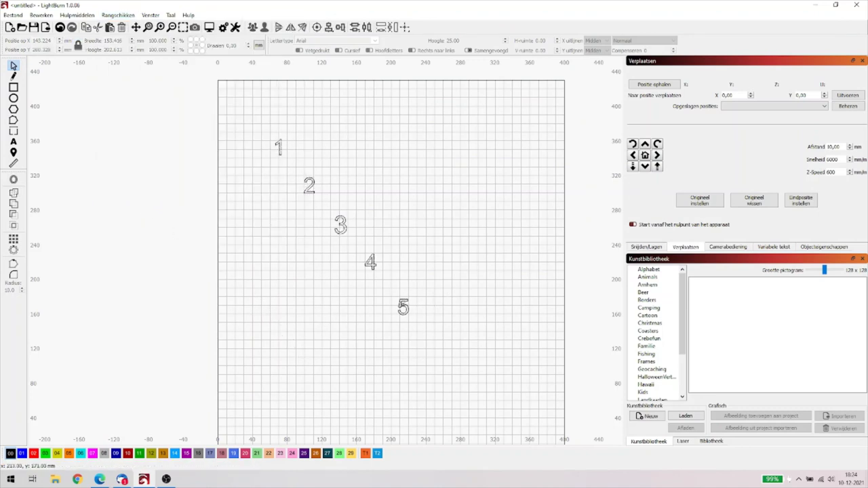
# Step: Group all the separated number pieces and check whether Break Apart is available for the group
pyautogui.moveTo(435, 343); pyautogui.dragTo(256, 131)
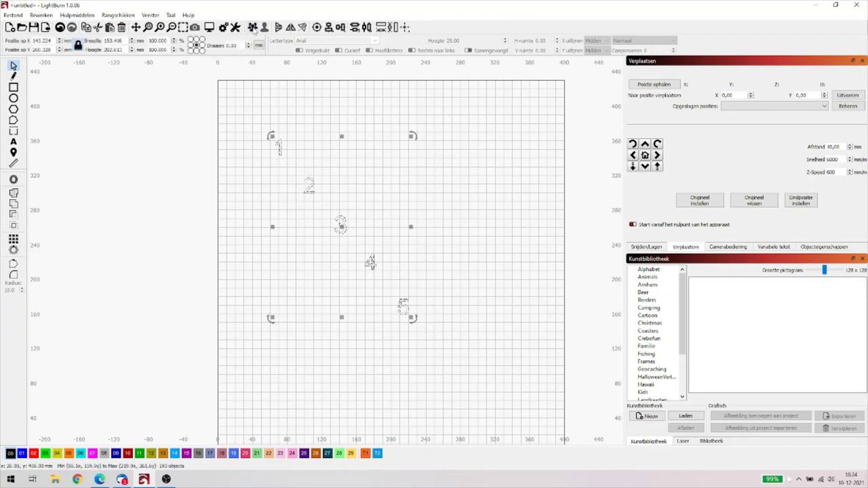
pyautogui.click(498, 289)
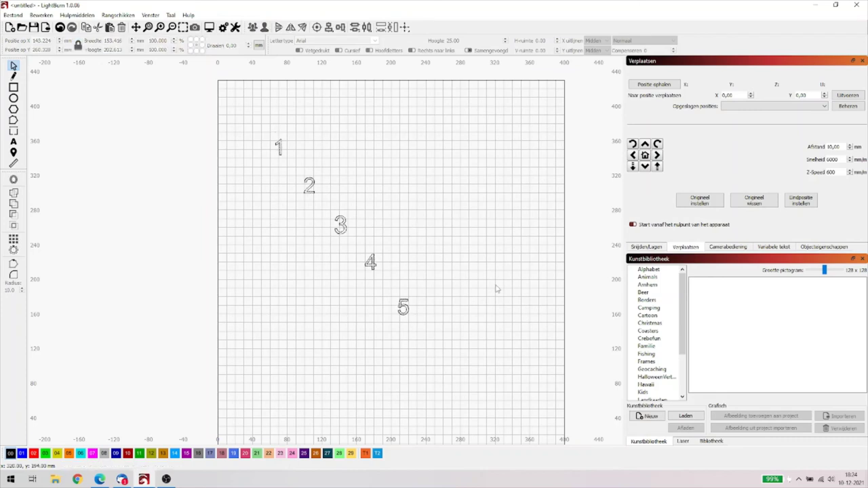
pyautogui.click(403, 306)
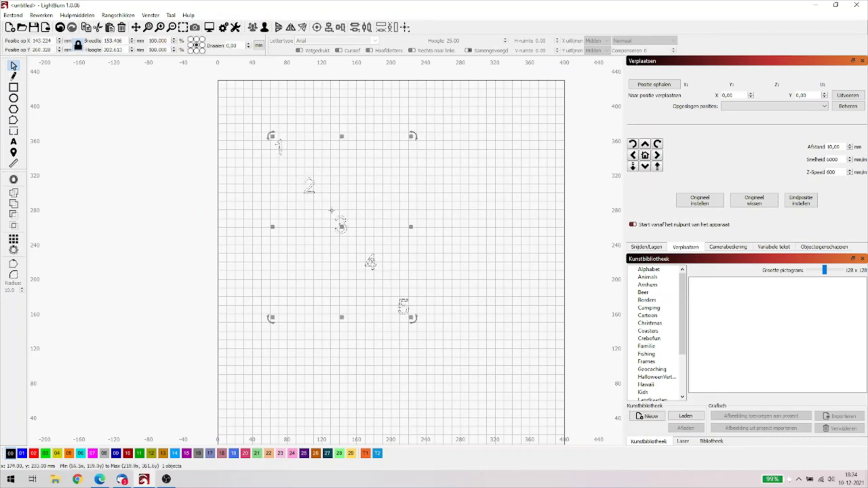
pyautogui.click(118, 15)
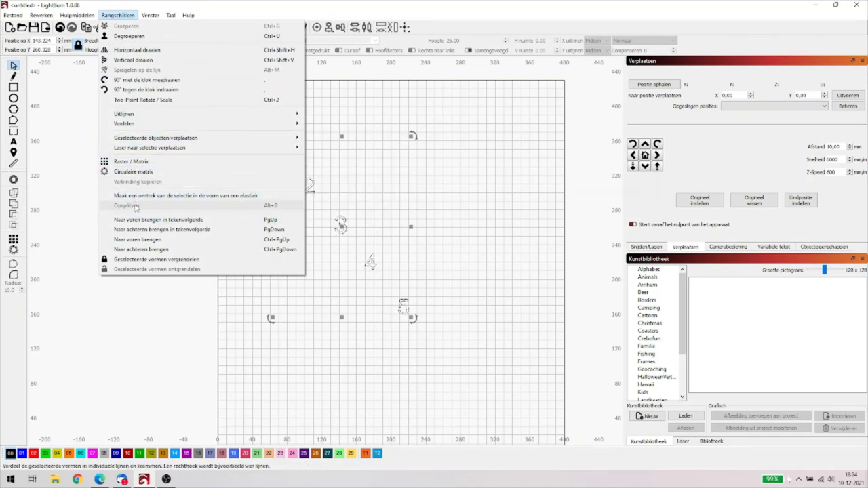
pyautogui.click(329, 409)
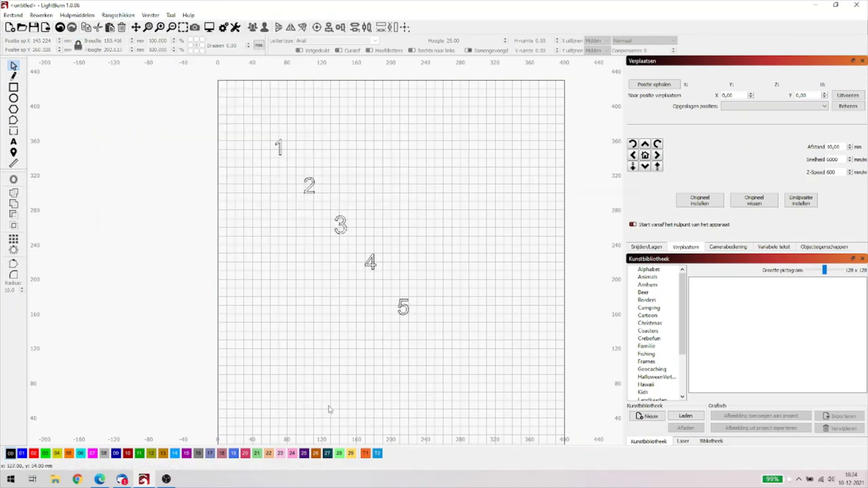
# Step: Review the arrange commands for the grouped numbers and delete all the numbers from the work area
pyautogui.click(60, 27)
pyautogui.click(118, 15)
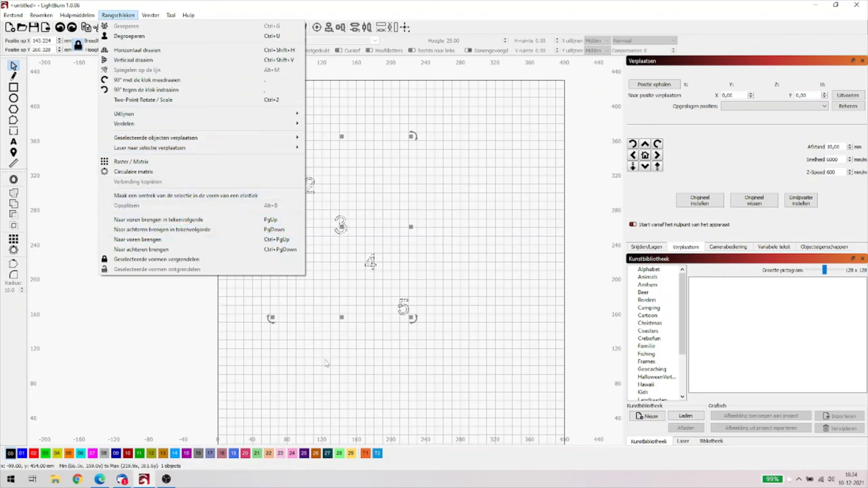
pyautogui.click(423, 367)
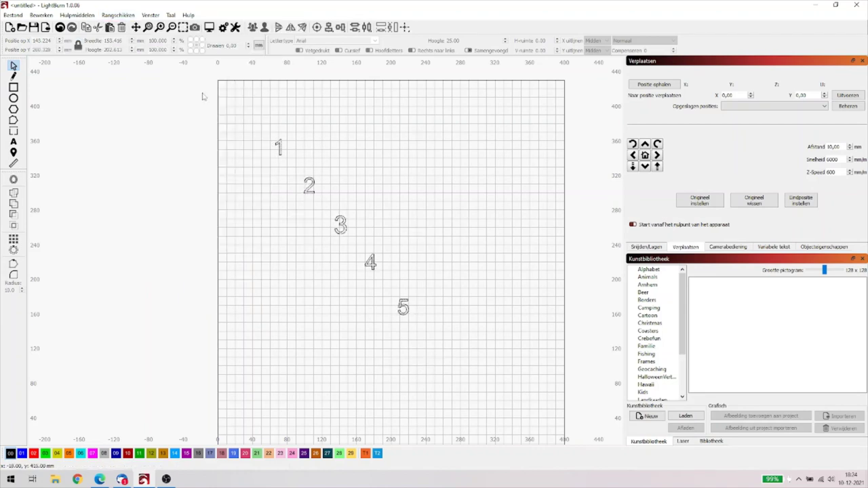
pyautogui.press('Delete')
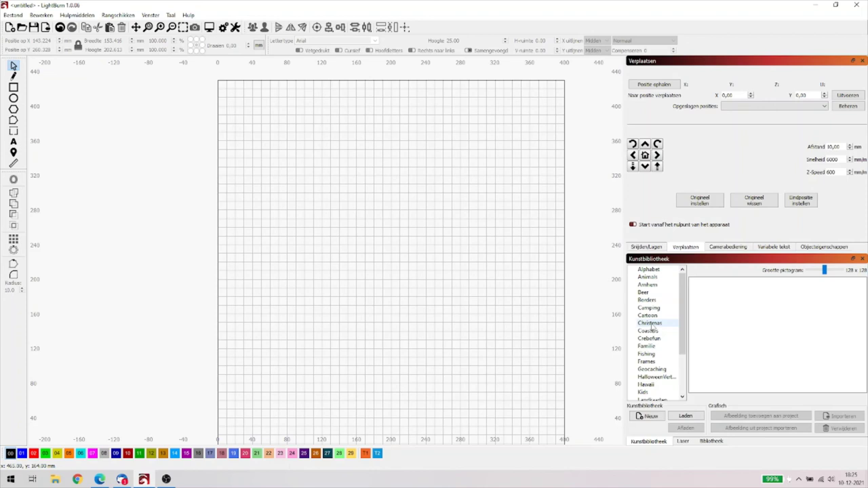
# Step: Browse the art library categories, including Familie, Crebofun, Christmas, Kids and Halloween, for artwork to demonstrate with
pyautogui.click(650, 346)
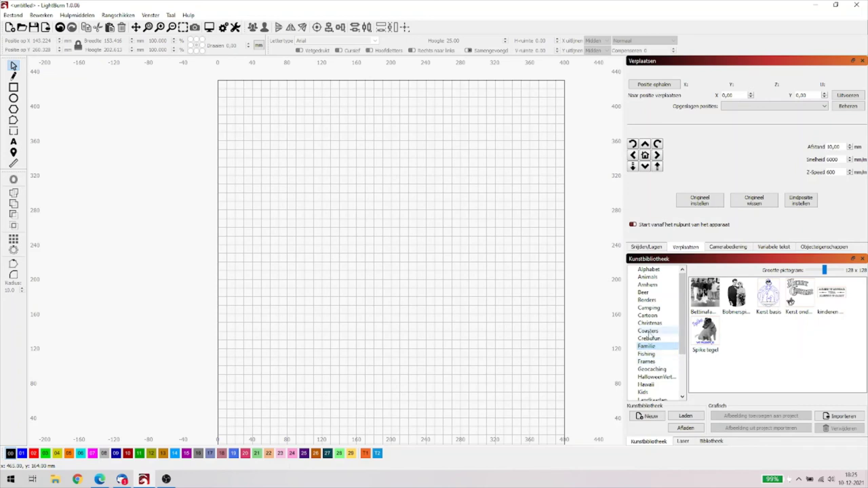
pyautogui.click(650, 339)
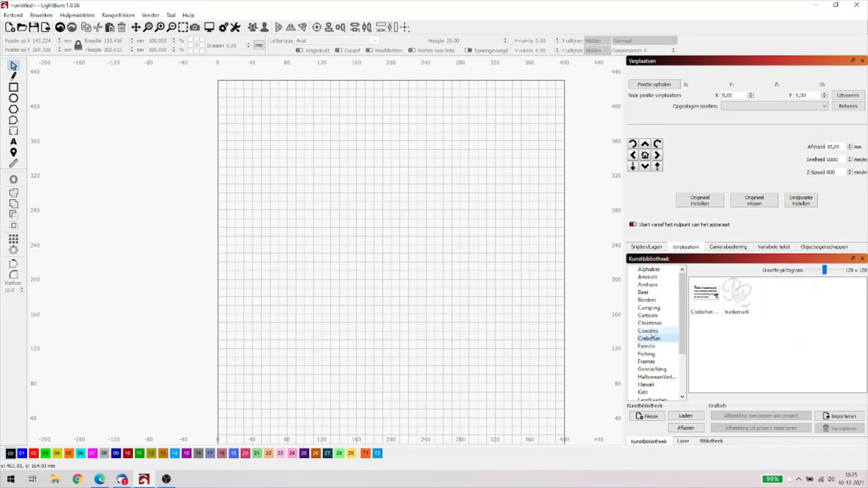
pyautogui.click(651, 323)
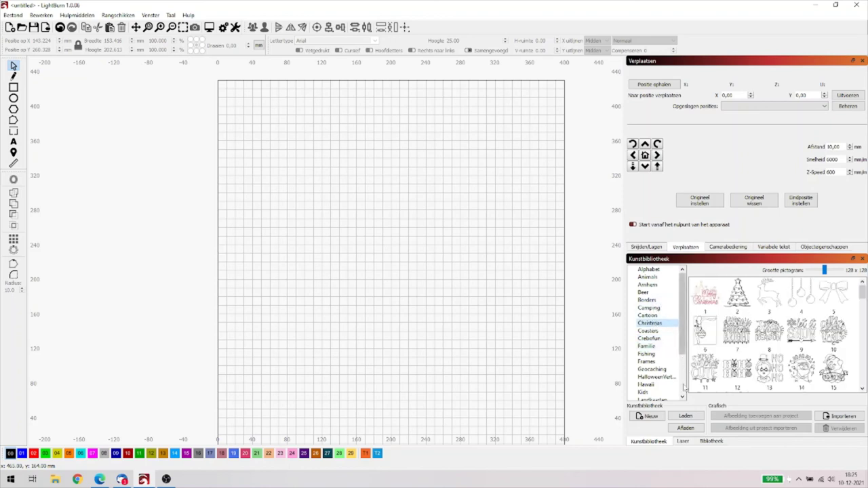
pyautogui.scroll(-3, 684, 388)
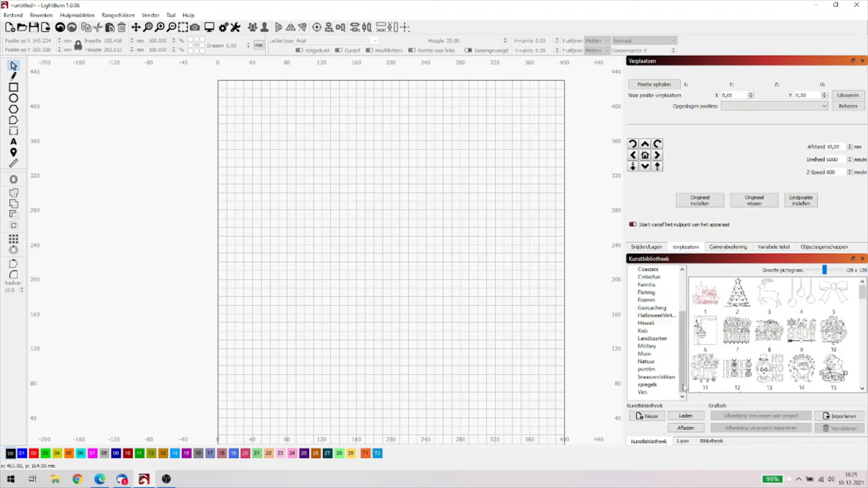
pyautogui.click(643, 393)
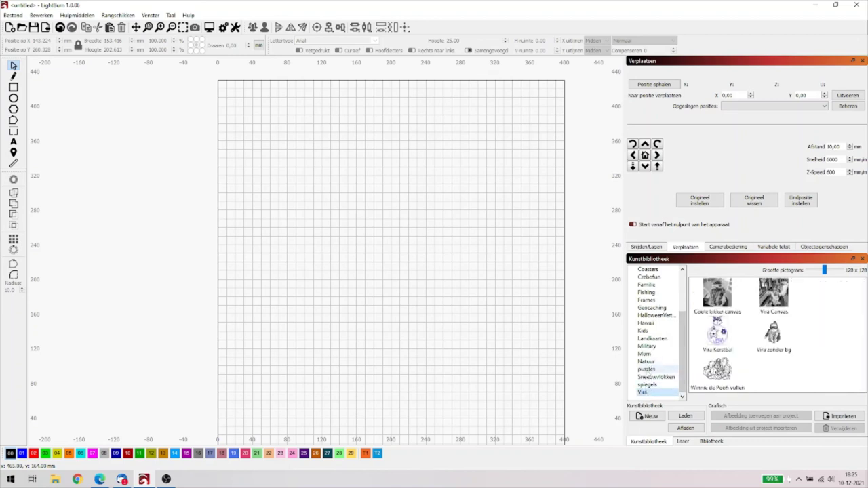
pyautogui.click(645, 331)
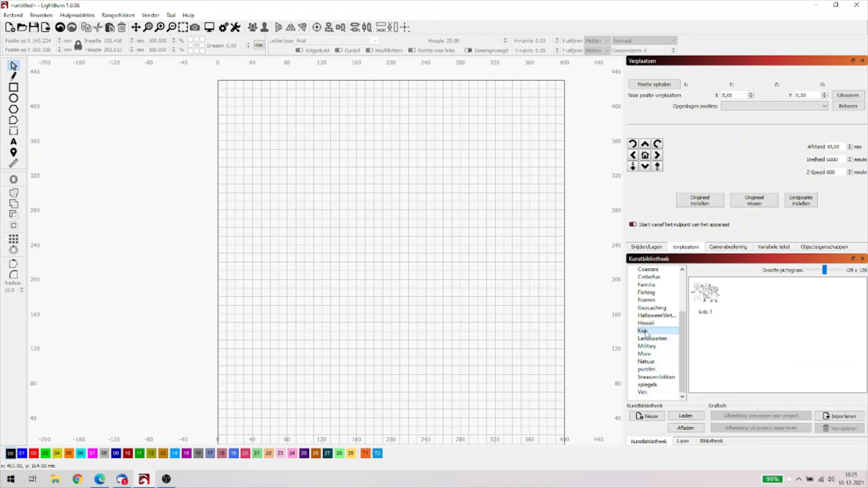
pyautogui.click(649, 316)
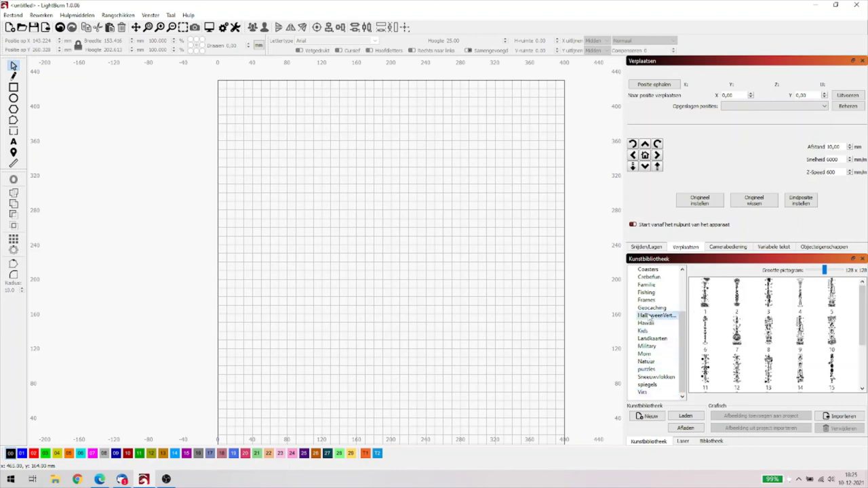
# Step: Place the "haakcoin achterzijde" artwork from the Geocaching library category at about X 191 mm, Y 215 mm
pyautogui.click(648, 309)
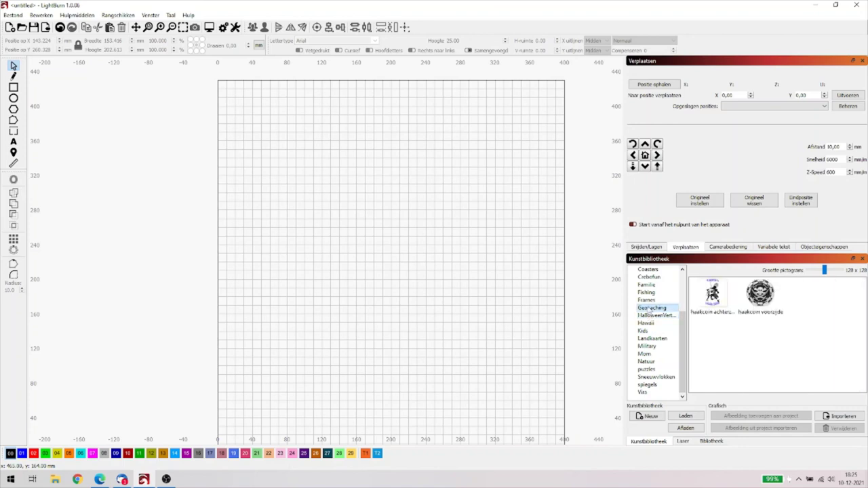
pyautogui.moveTo(710, 299); pyautogui.dragTo(385, 272)
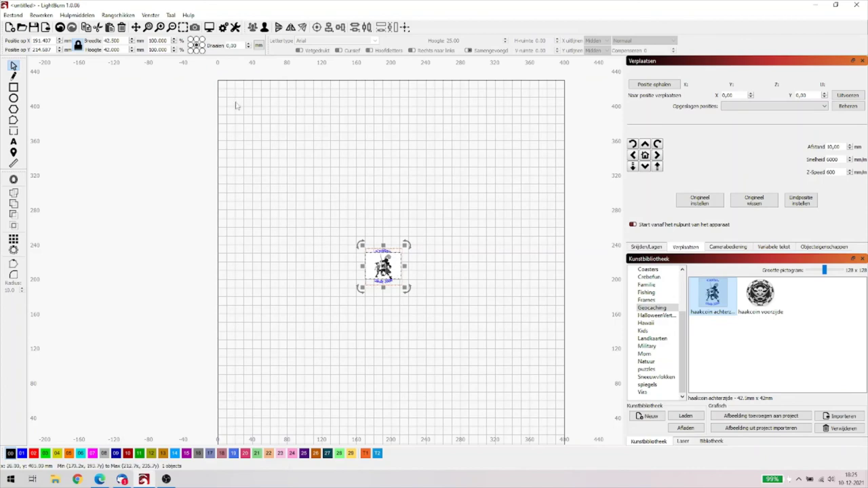
pyautogui.click(160, 28)
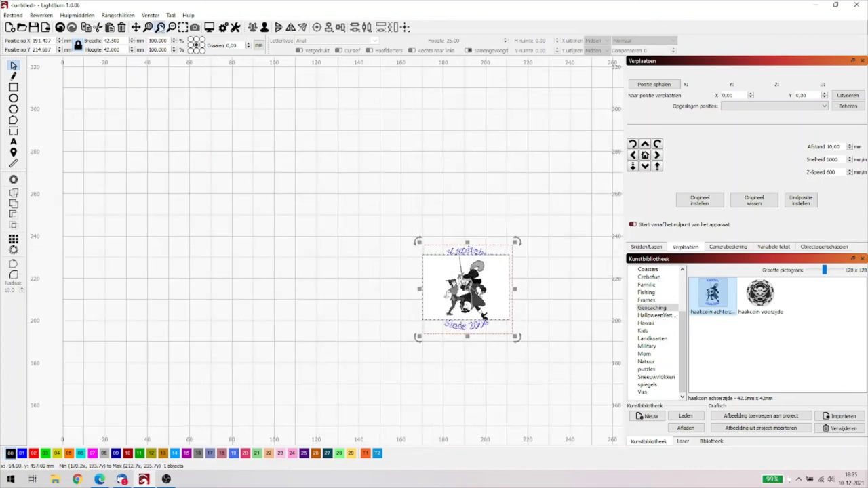
pyautogui.click(160, 27)
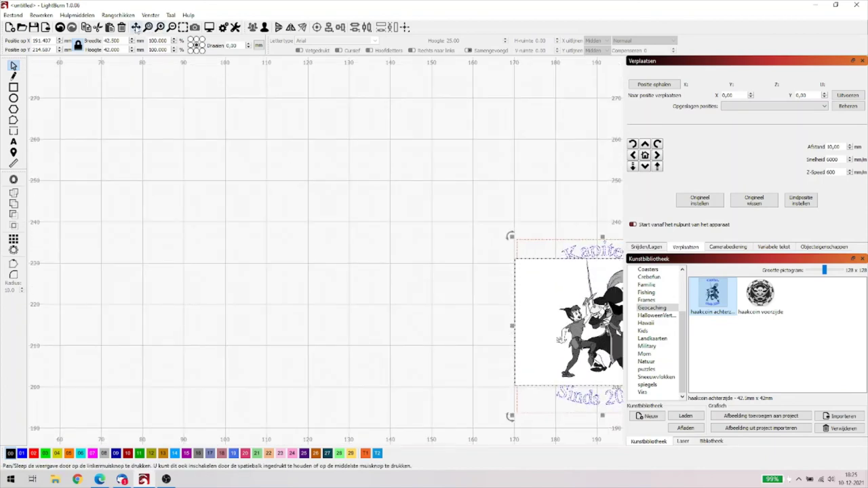
pyautogui.click(136, 27)
pyautogui.moveTo(457, 295); pyautogui.dragTo(221, 263)
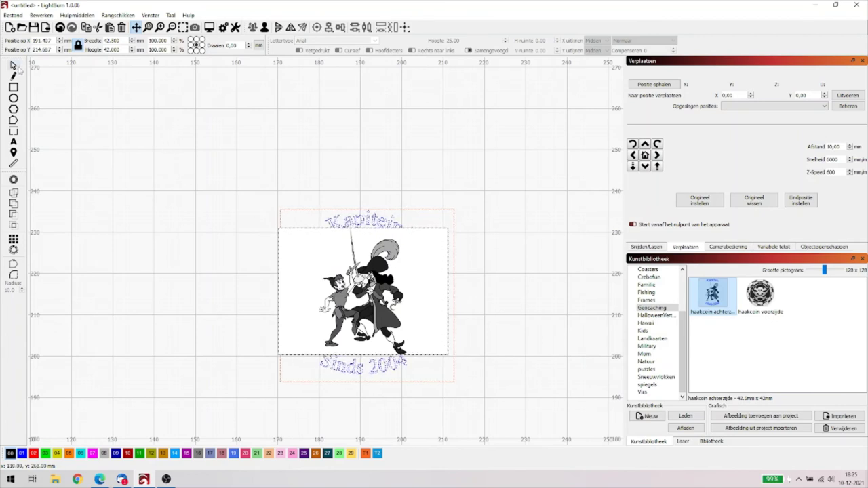
pyautogui.click(13, 66)
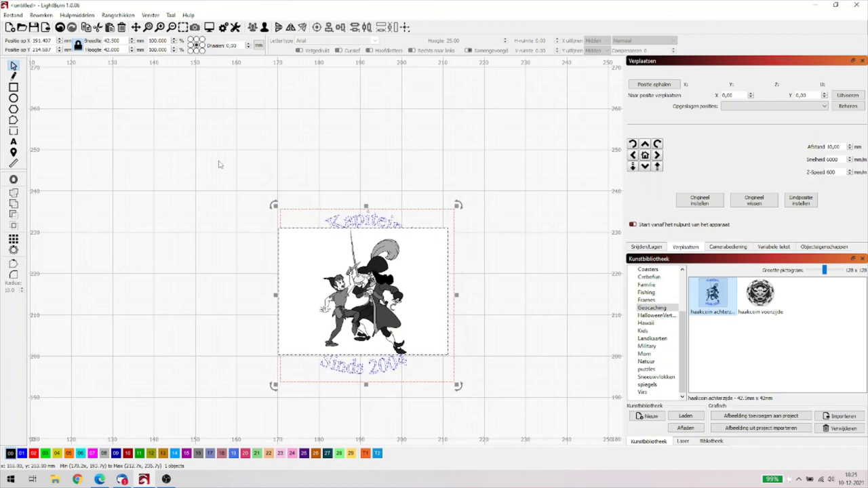
# Step: Ungroup the placed "haakcoin achterzijde" artwork into its separate parts and clear the selection
pyautogui.click(117, 14)
pyautogui.click(131, 41)
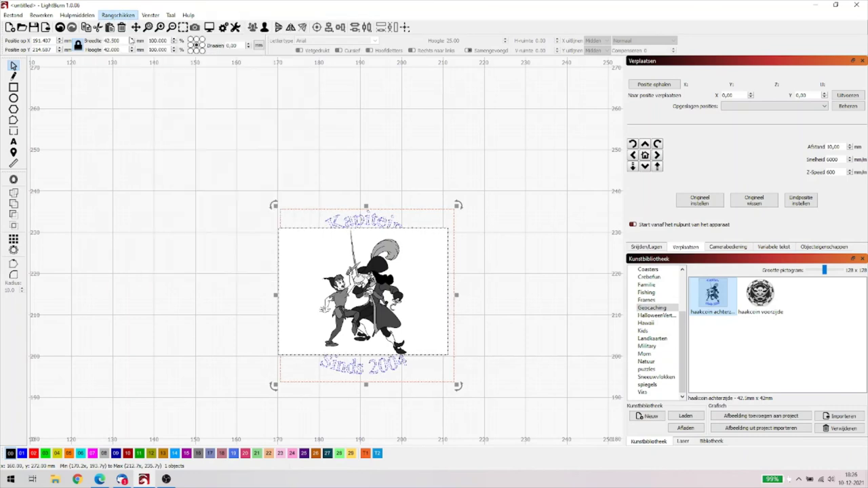
pyautogui.click(495, 143)
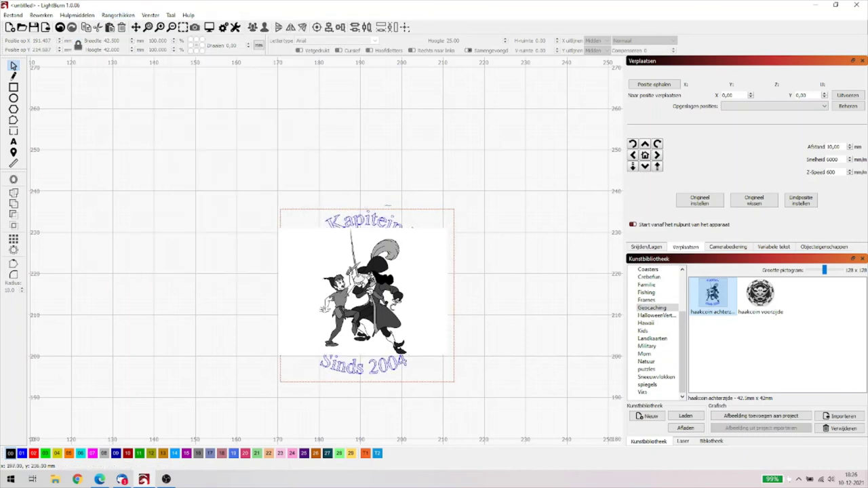
# Step: Move the curved "Team Kapitein Haak" text forward in the drawing order and bring it to the front of the image
pyautogui.click(428, 247)
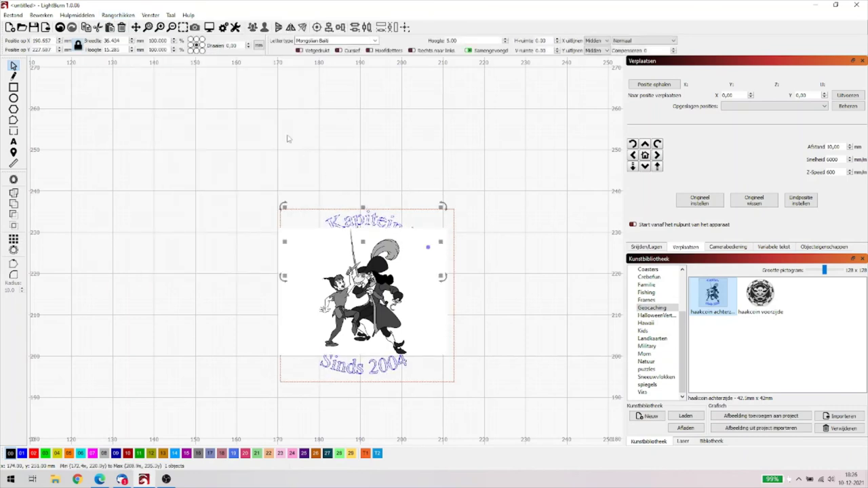
pyautogui.click(124, 16)
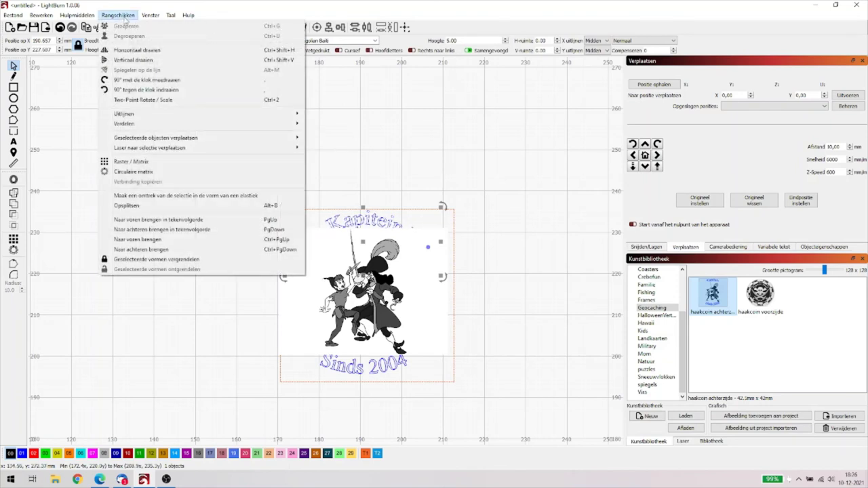
pyautogui.click(168, 222)
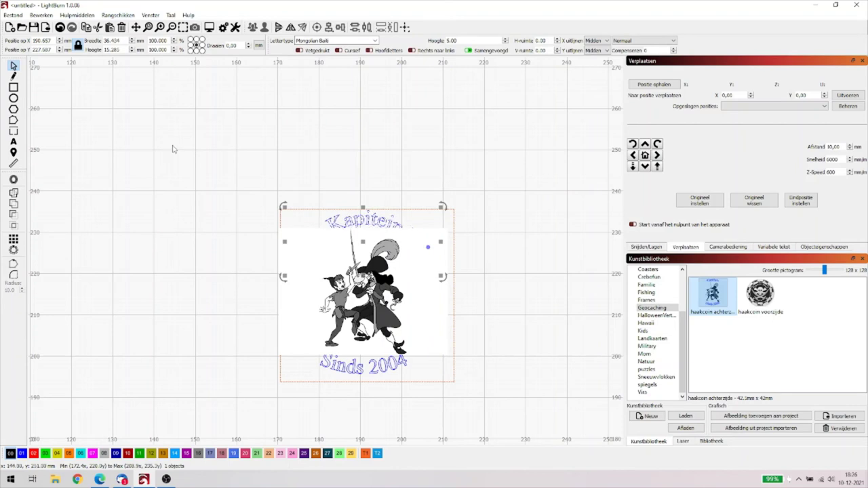
pyautogui.click(118, 15)
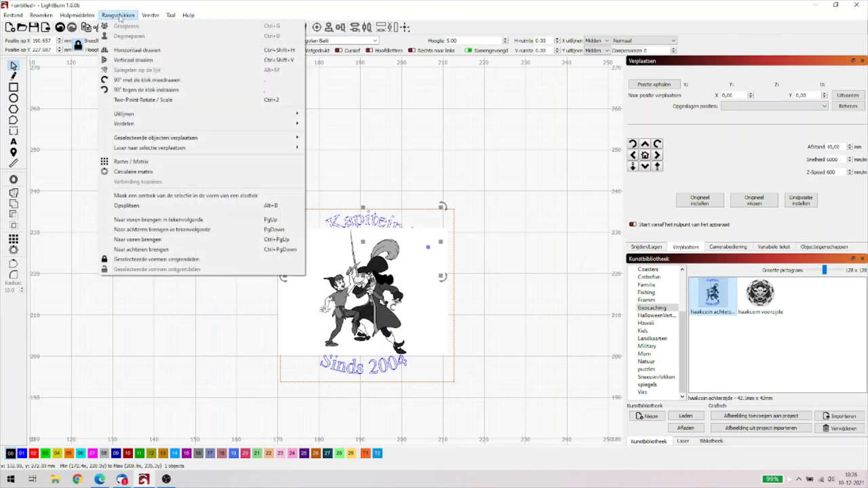
pyautogui.click(155, 242)
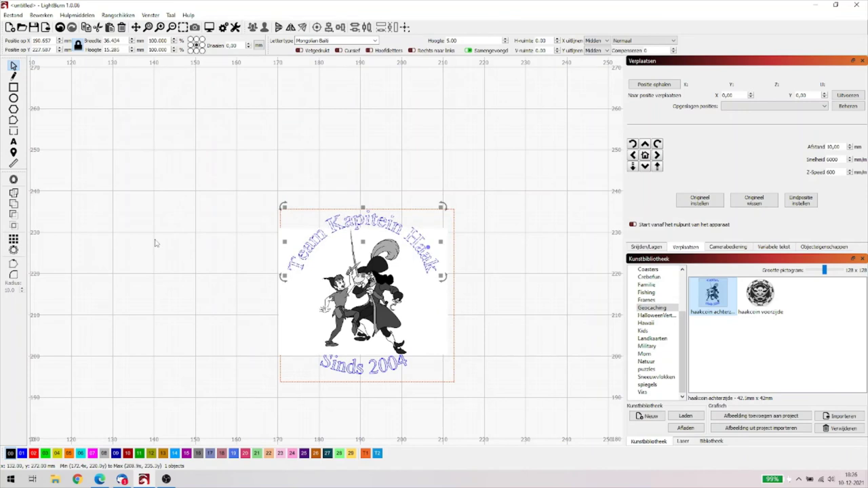
# Step: Display the artwork's cut layers and bring the curved "Sinds 2004" text to the front
pyautogui.click(636, 246)
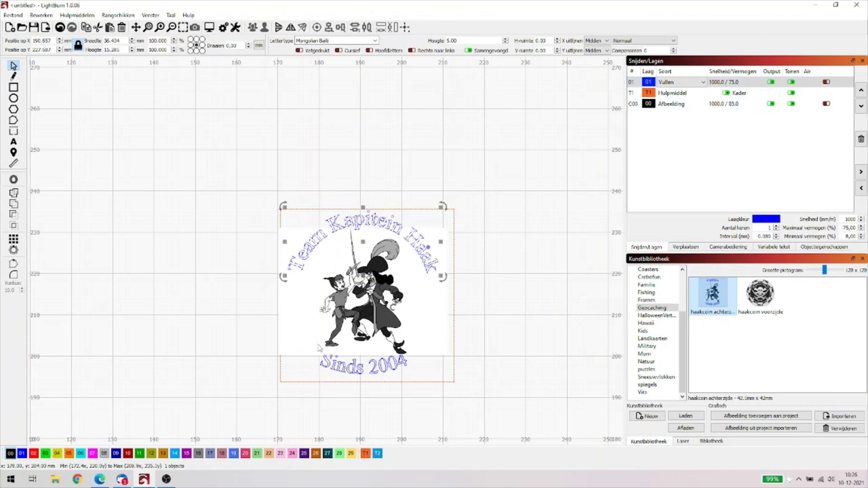
pyautogui.click(402, 354)
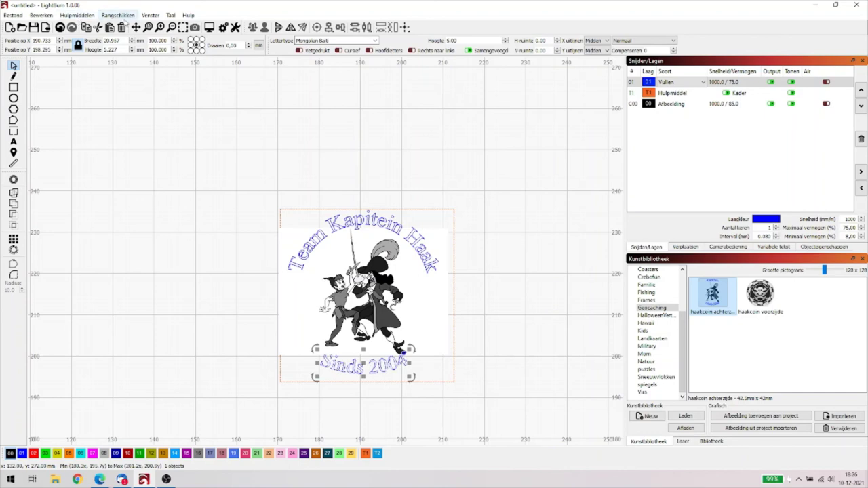
pyautogui.click(118, 14)
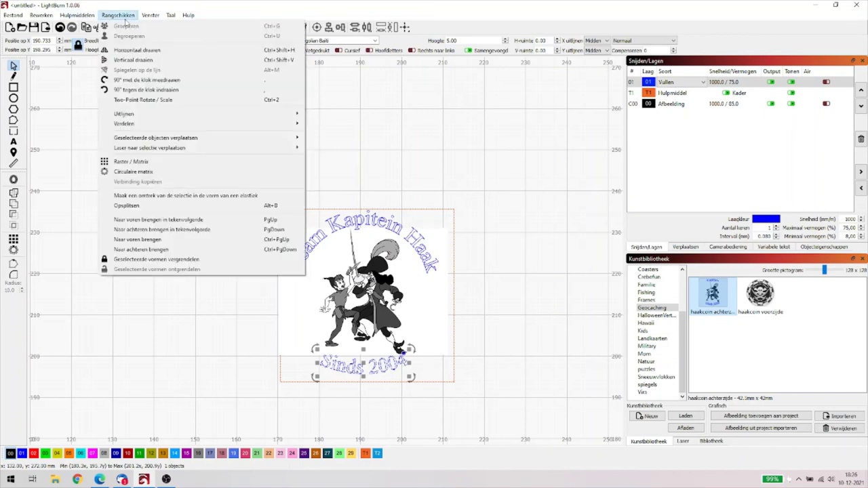
pyautogui.click(157, 241)
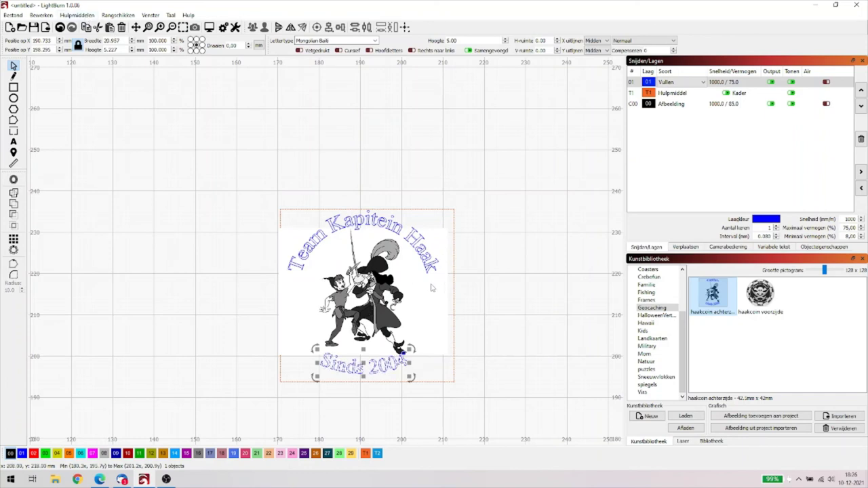
# Step: Move the pirate image one place forward in the drawing order
pyautogui.click(384, 310)
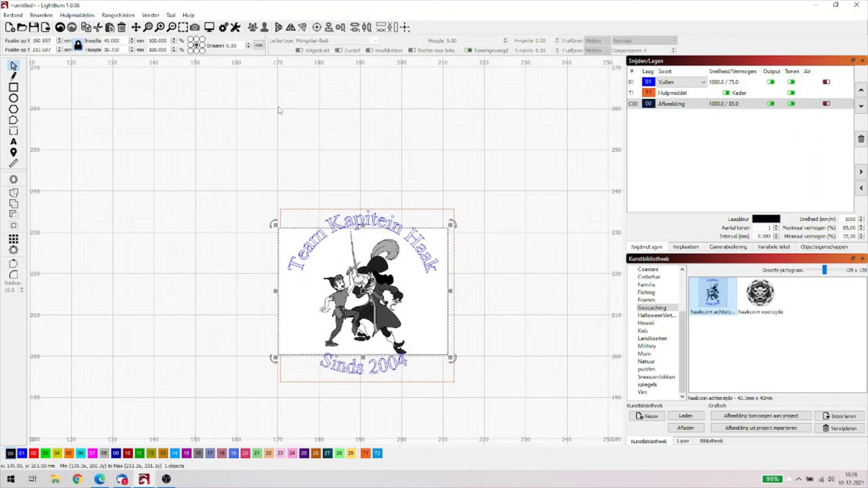
pyautogui.click(118, 14)
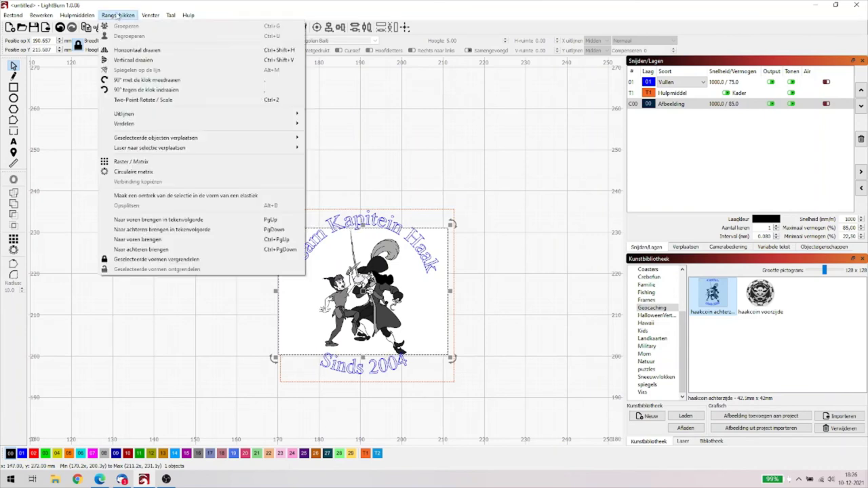
pyautogui.click(162, 220)
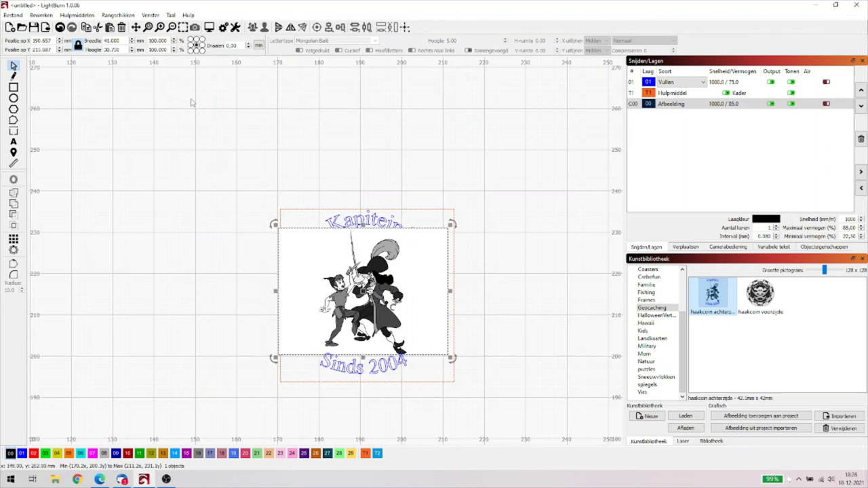
# Step: Bring the "Team Kapitein Haak" text back to the front, above the pirate image
pyautogui.click(76, 15)
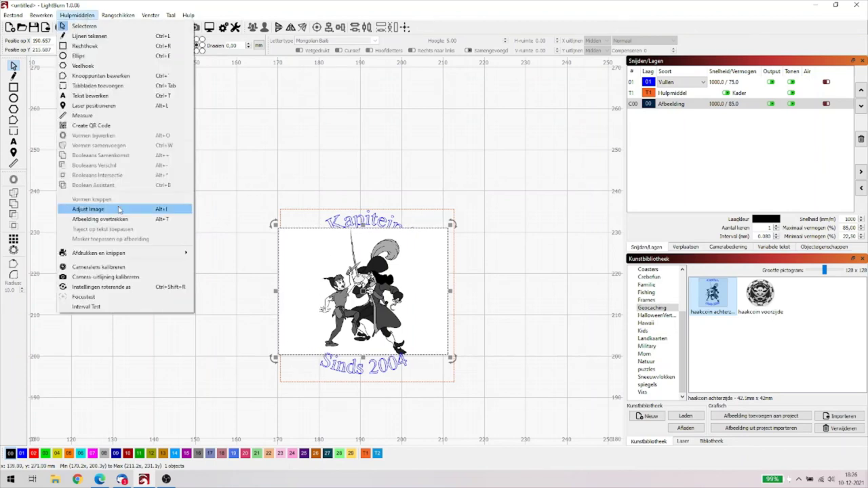
pyautogui.moveTo(120, 16)
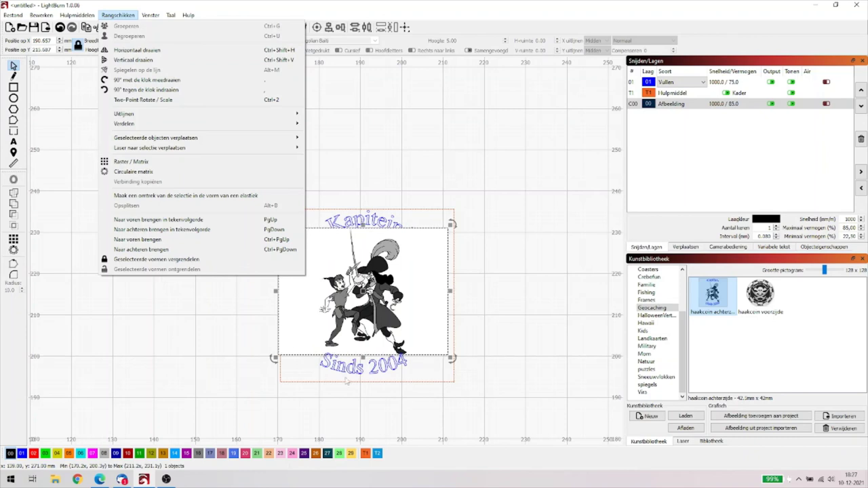
pyautogui.click(377, 217)
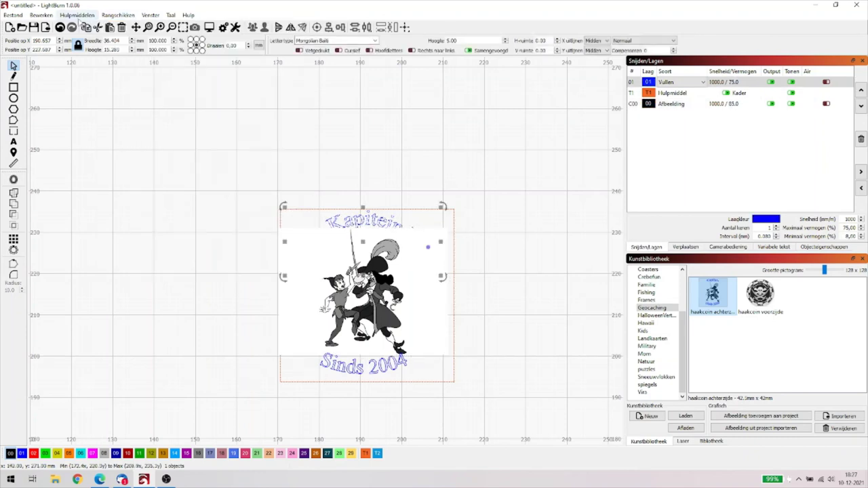
pyautogui.click(117, 16)
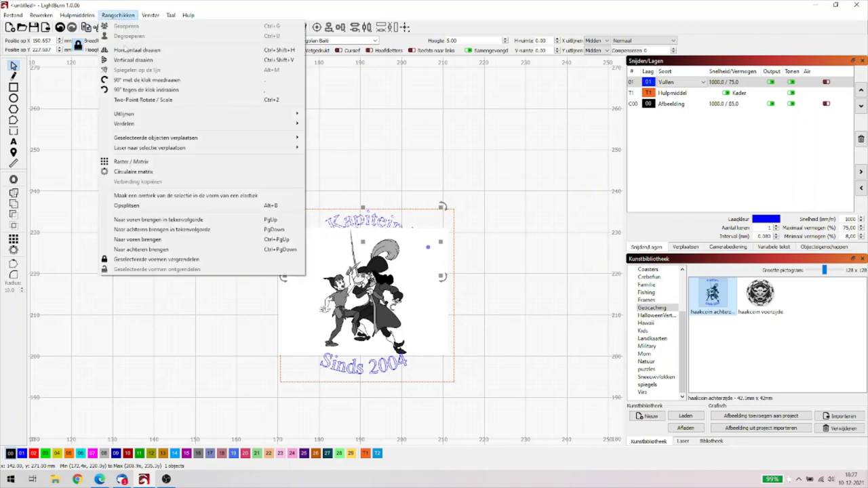
pyautogui.click(162, 240)
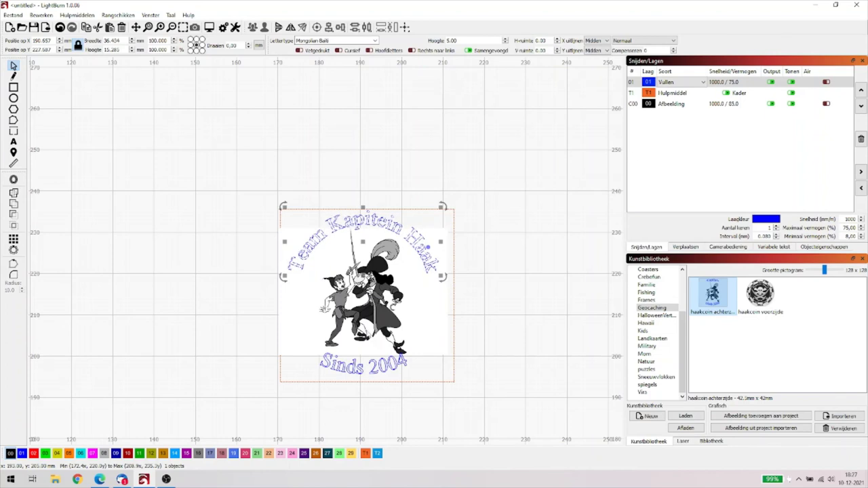
# Step: Lock the "Team Kapitein Haak" text shape and unlock it again
pyautogui.click(118, 15)
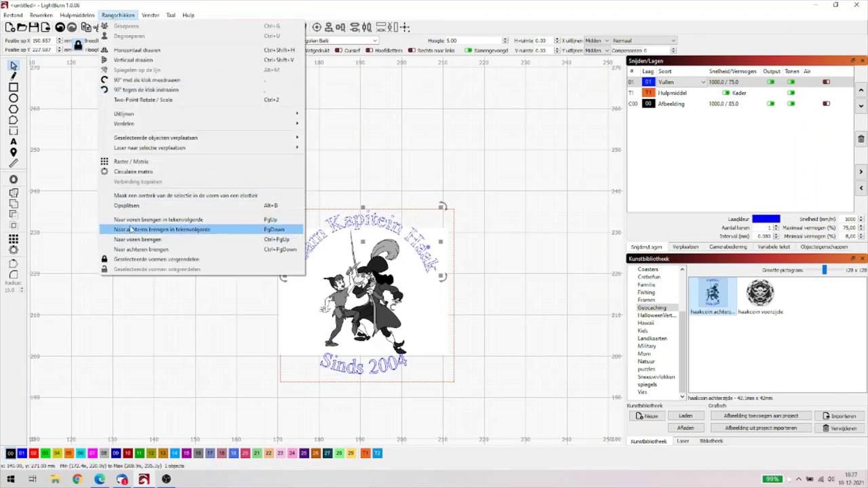
pyautogui.click(175, 264)
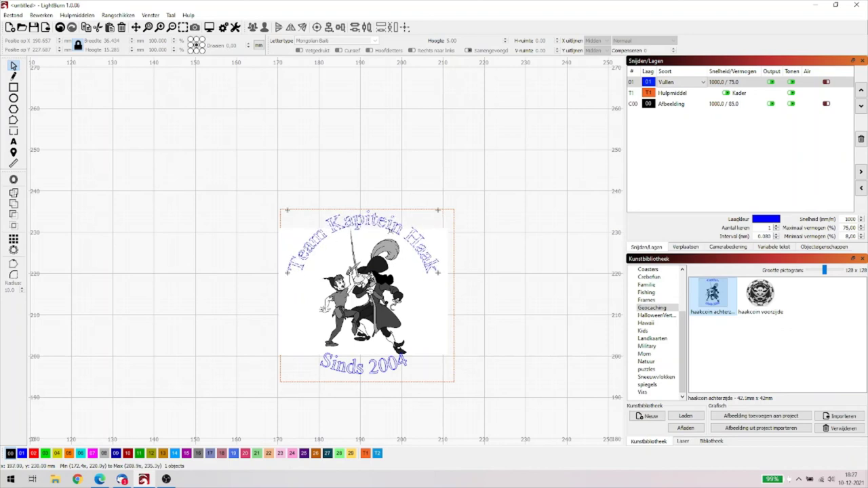
pyautogui.press('t')
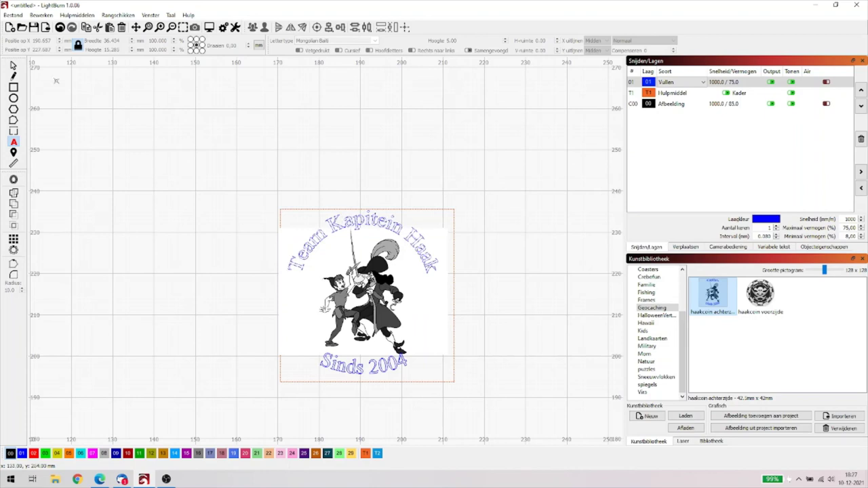
pyautogui.click(13, 65)
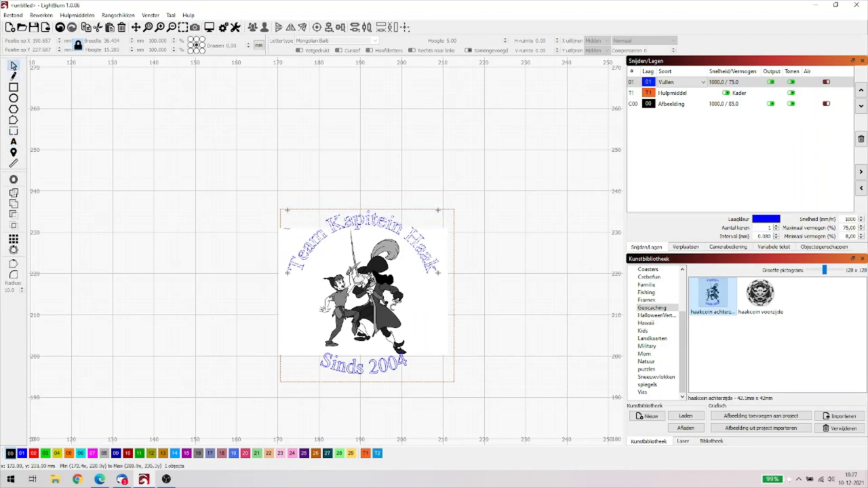
pyautogui.click(119, 15)
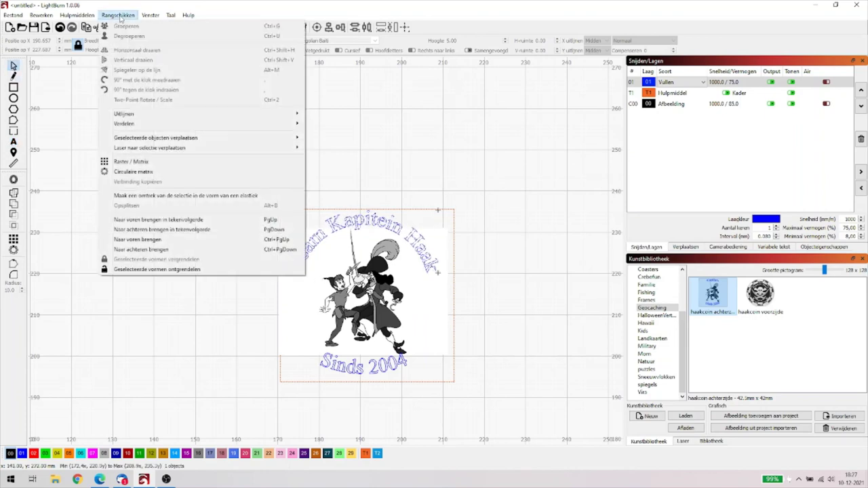
pyautogui.click(173, 270)
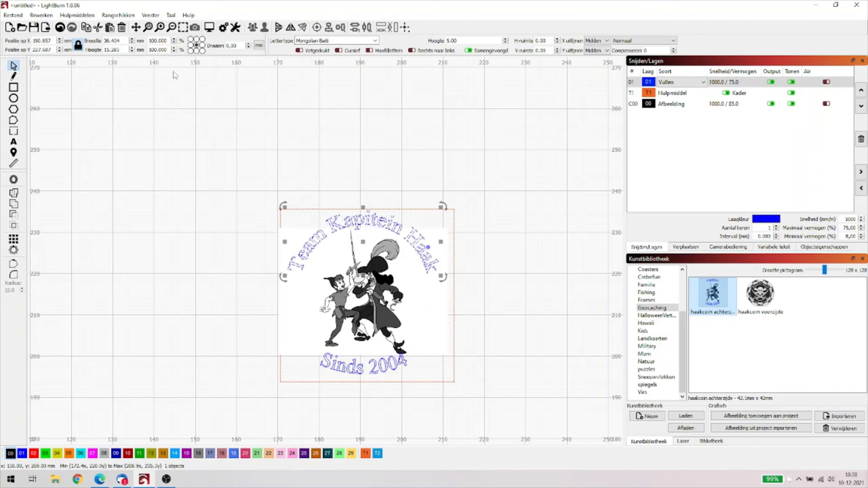
# Step: Review the arrange commands for the text and the available window, language and help commands
pyautogui.click(117, 15)
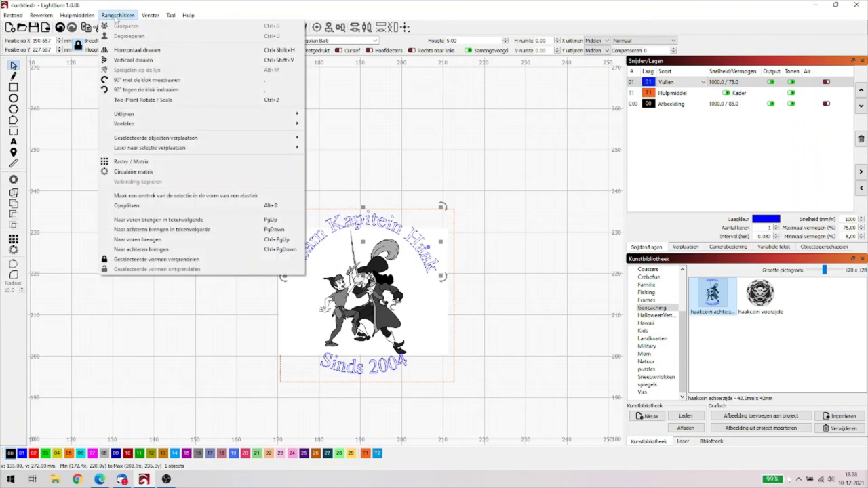
pyautogui.click(389, 121)
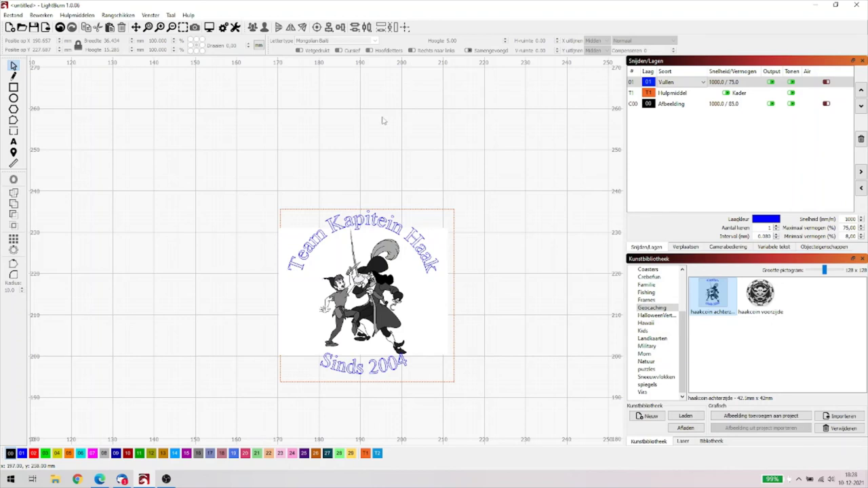
pyautogui.click(151, 16)
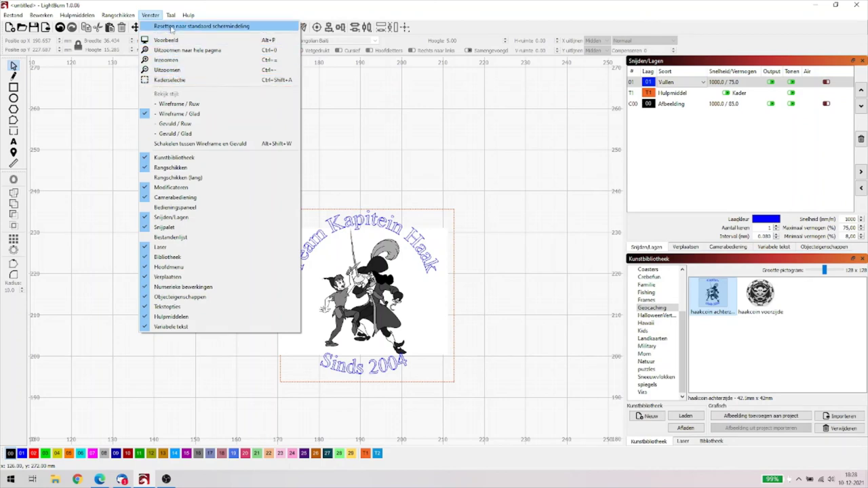
pyautogui.moveTo(171, 16)
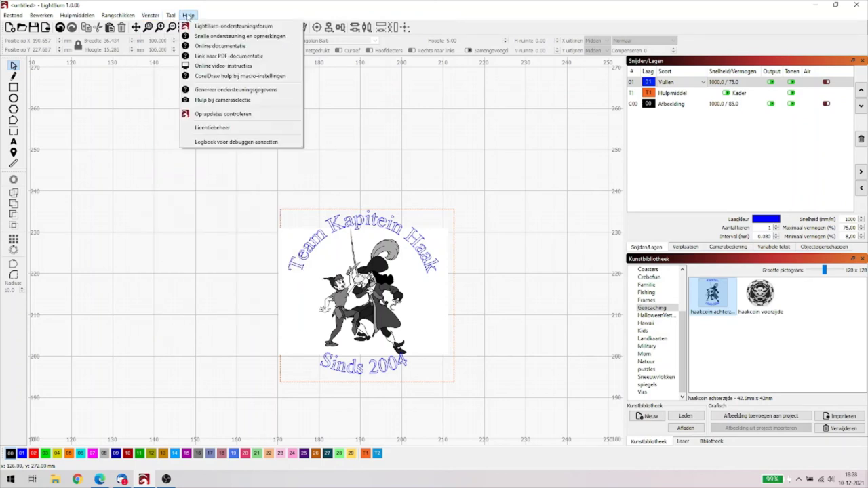
pyautogui.moveTo(198, 16)
pyautogui.click(206, 200)
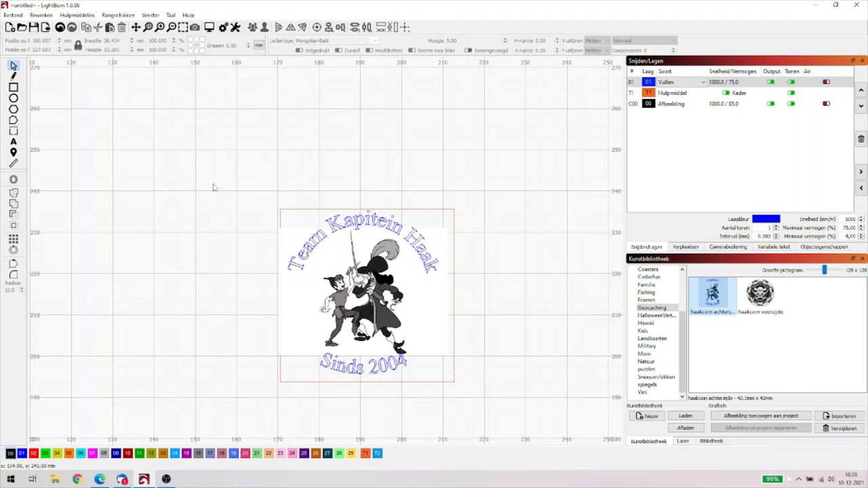
# Step: Delete all parts of the coin artwork from the work area
pyautogui.moveTo(216, 180); pyautogui.dragTo(509, 423)
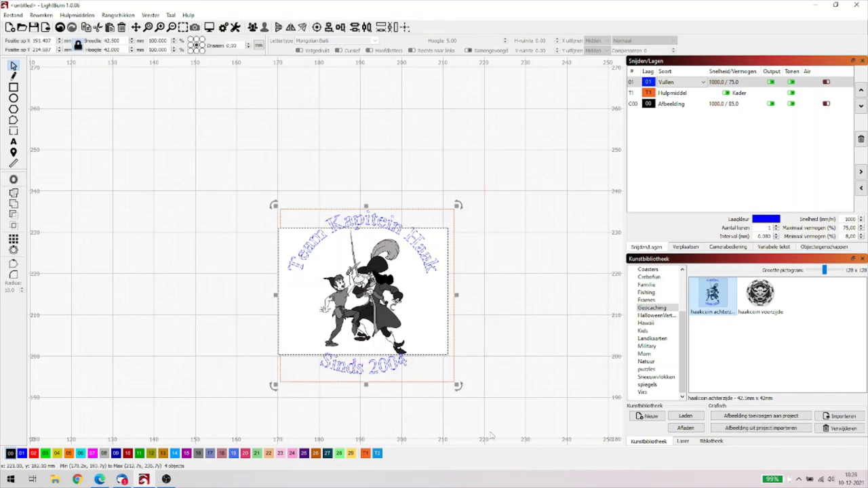
pyautogui.press('Delete')
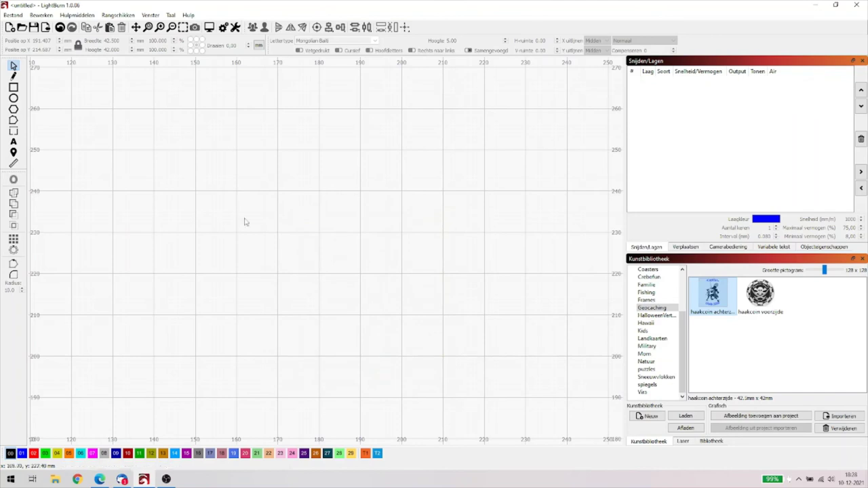
pyautogui.click(173, 28)
pyautogui.click(173, 28)
pyautogui.click(173, 28)
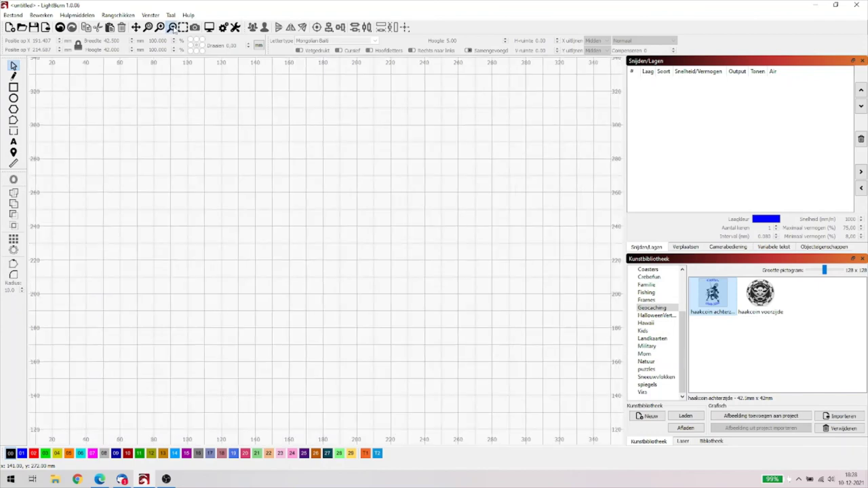
pyautogui.click(172, 28)
pyautogui.click(173, 28)
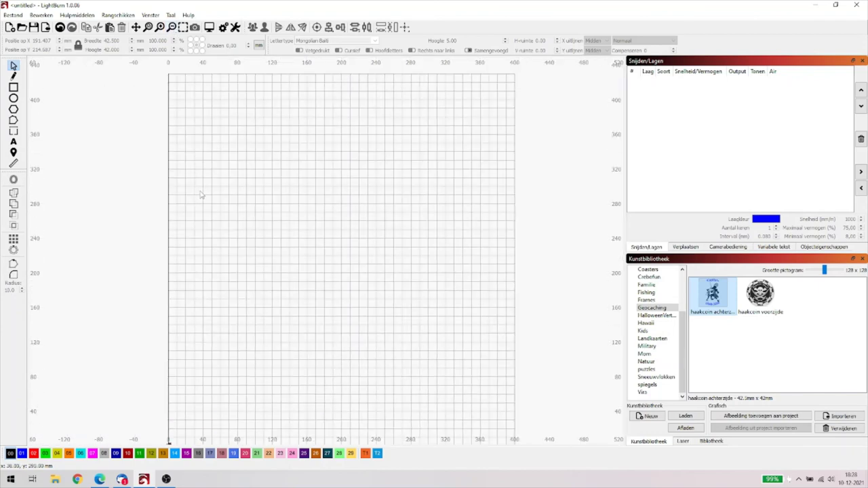